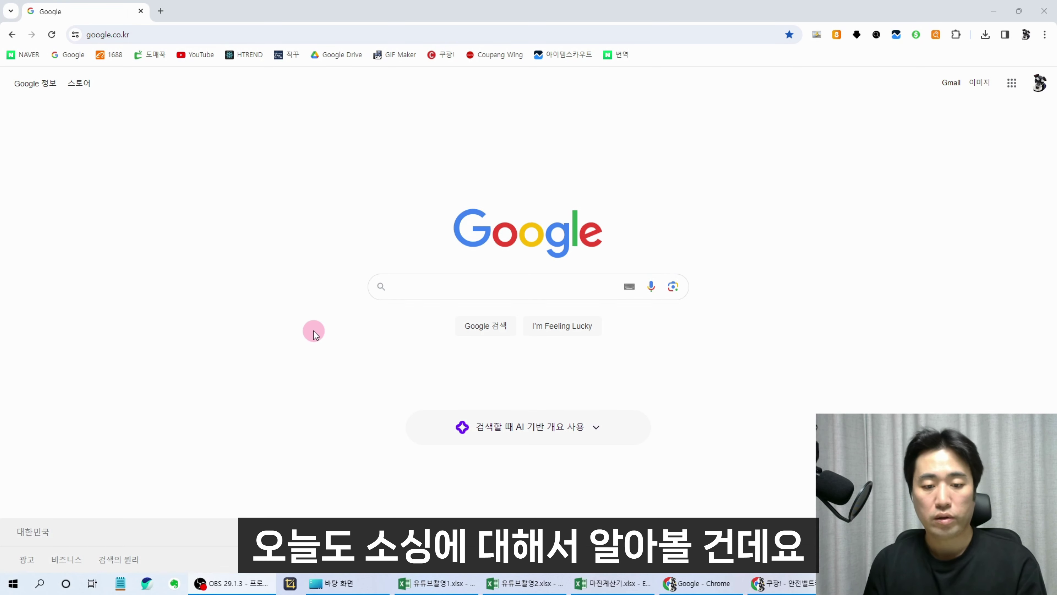
Switch to the 유튜브촬영1.xlsx workbook and review the candidate product rows and the 상품 column on the 소싱 sheet
{"action": "left_click", "coordinate": [993, 11]}
{"action": "left_click", "coordinate": [296, 370]}
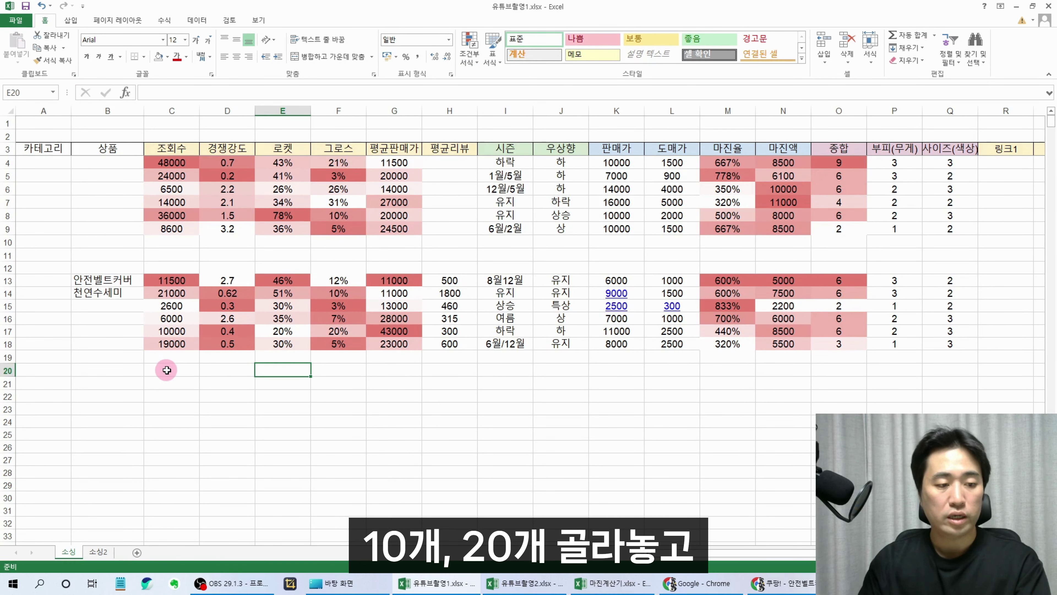
{"action": "left_click_drag", "start_coordinate": [7, 162], "coordinate": [7, 331]}
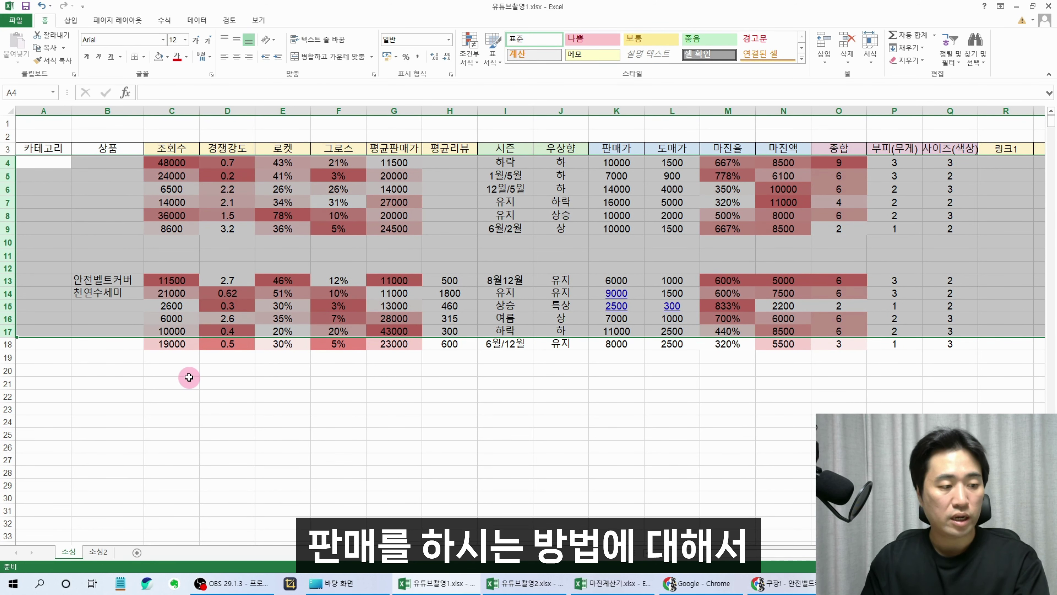
{"action": "left_click", "coordinate": [120, 368]}
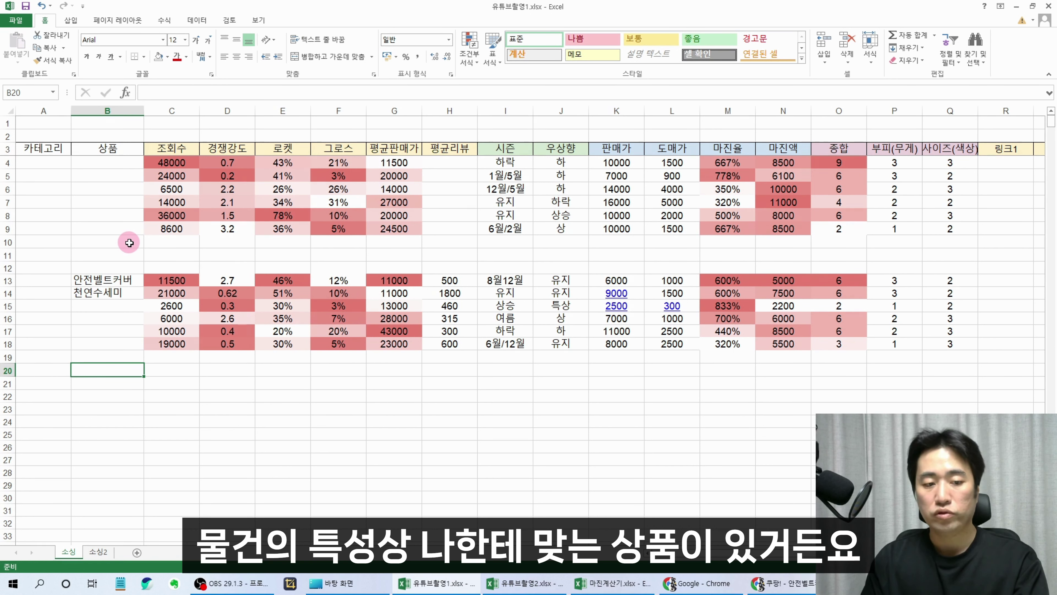
{"action": "left_click_drag", "start_coordinate": [7, 162], "coordinate": [31, 231]}
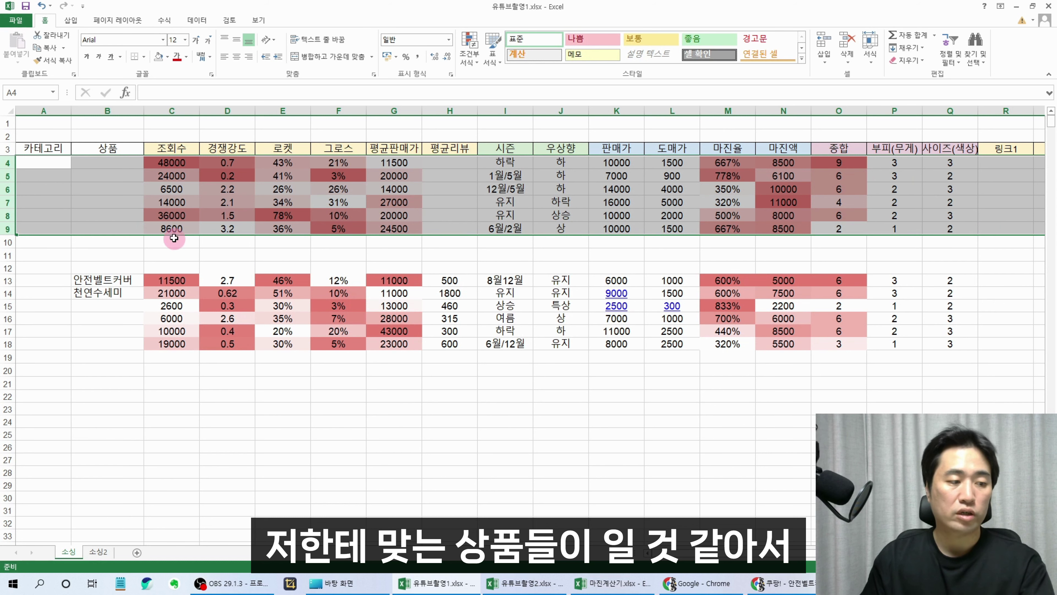
{"action": "left_click", "coordinate": [107, 110]}
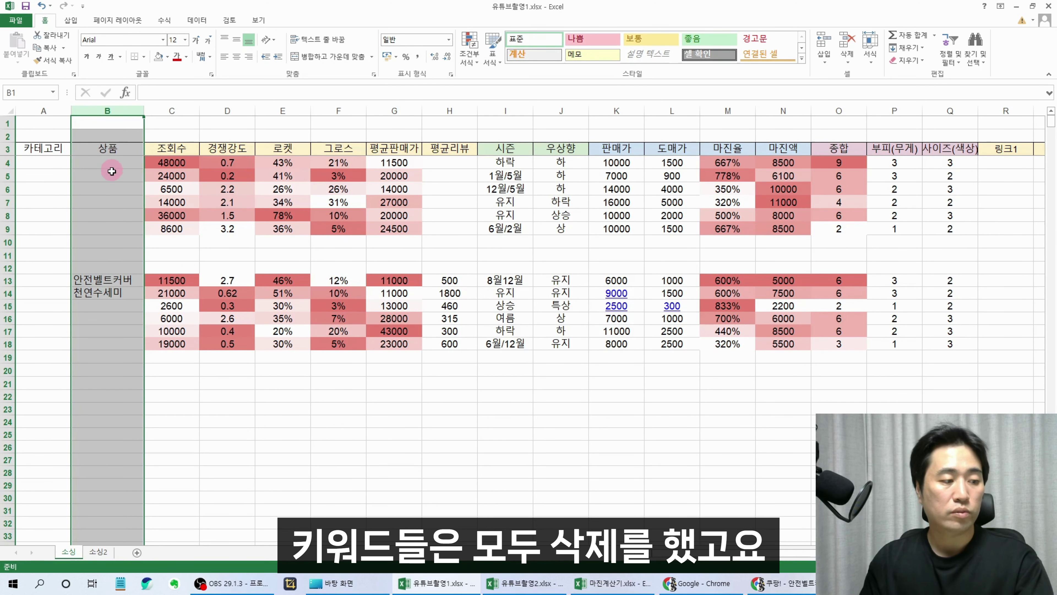
{"action": "left_click", "coordinate": [108, 278]}
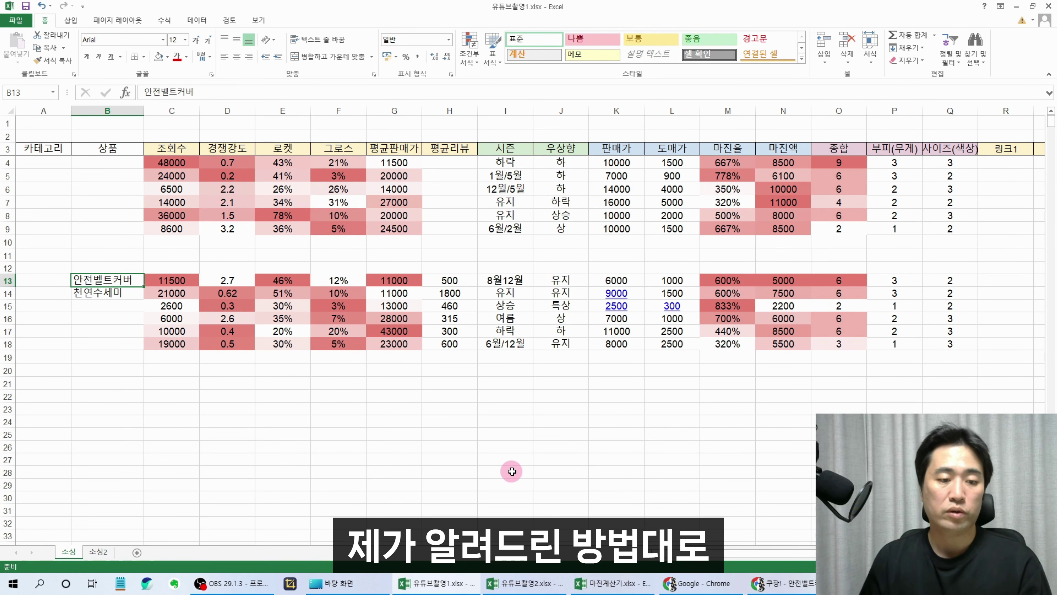
{"action": "left_click", "coordinate": [240, 398]}
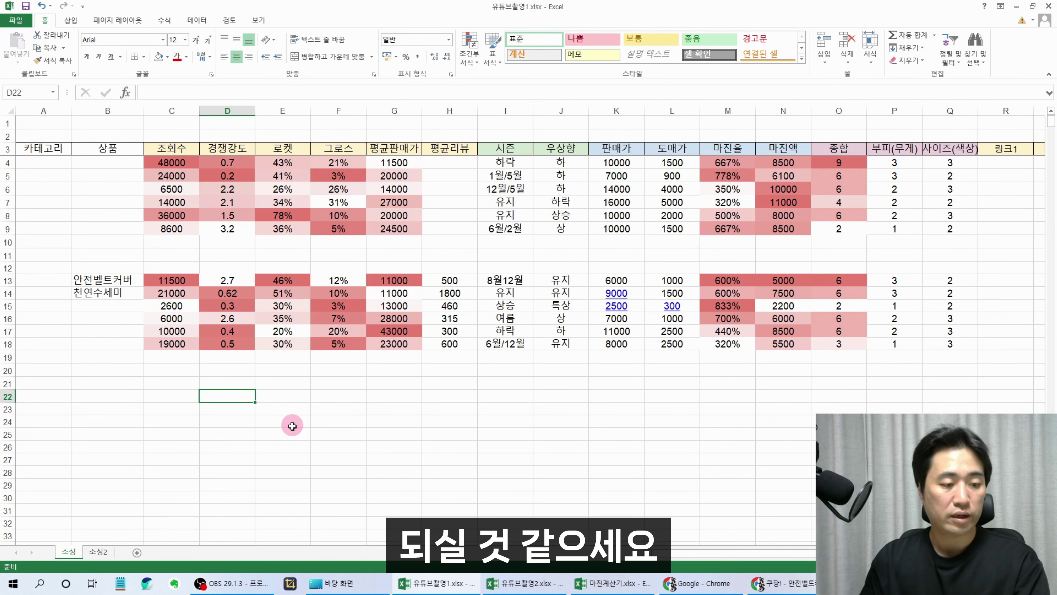
Examine the list of sourcing questions in column B of the 소싱2 sheet
{"action": "left_click", "coordinate": [99, 551]}
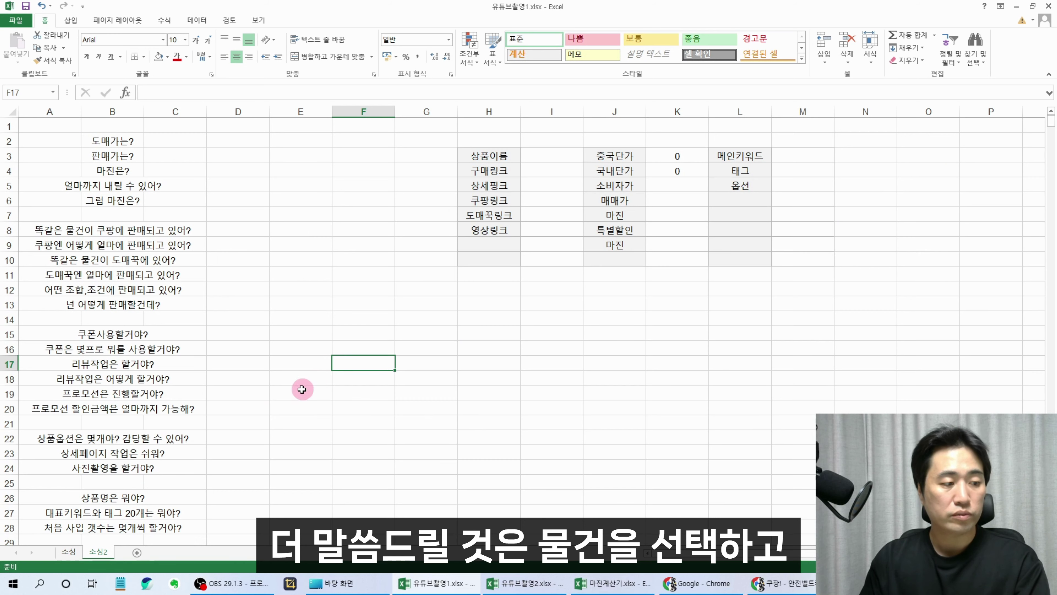
{"action": "left_click", "coordinate": [69, 551]}
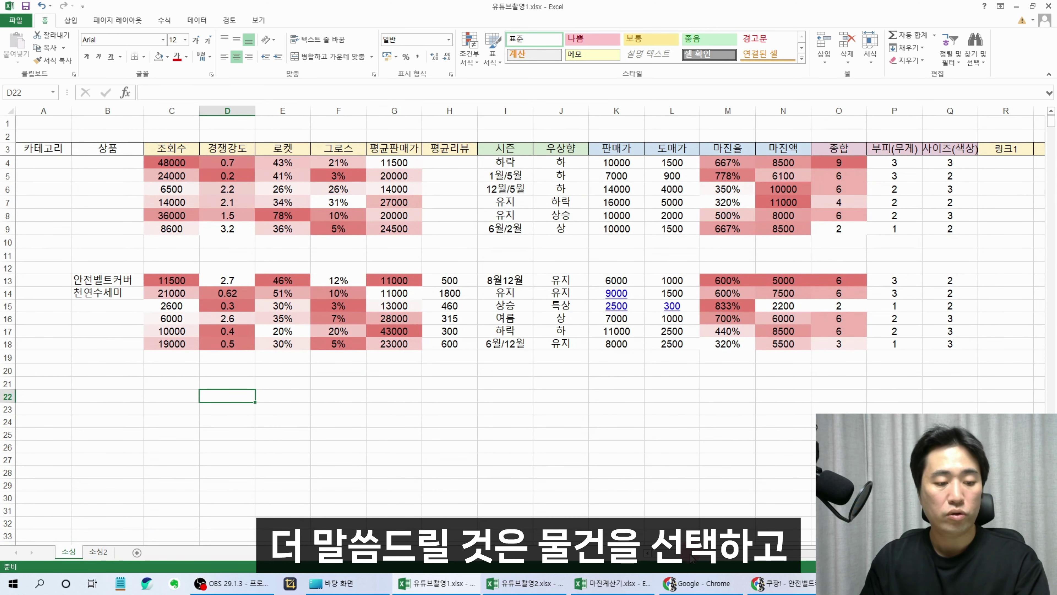
{"action": "left_click_drag", "start_coordinate": [687, 552], "coordinate": [711, 537]}
{"action": "key", "text": "ctrl+Page_Down"}
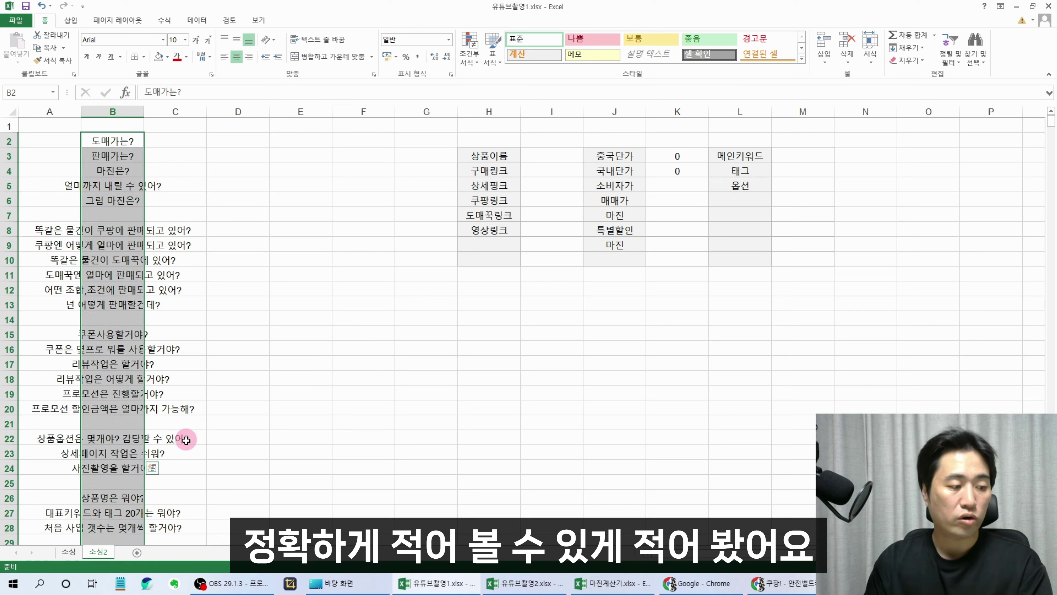
{"action": "scroll", "coordinate": [184, 437], "scroll_direction": "down", "scroll_amount": 3}
{"action": "scroll", "coordinate": [183, 431], "scroll_direction": "up", "scroll_amount": 3}
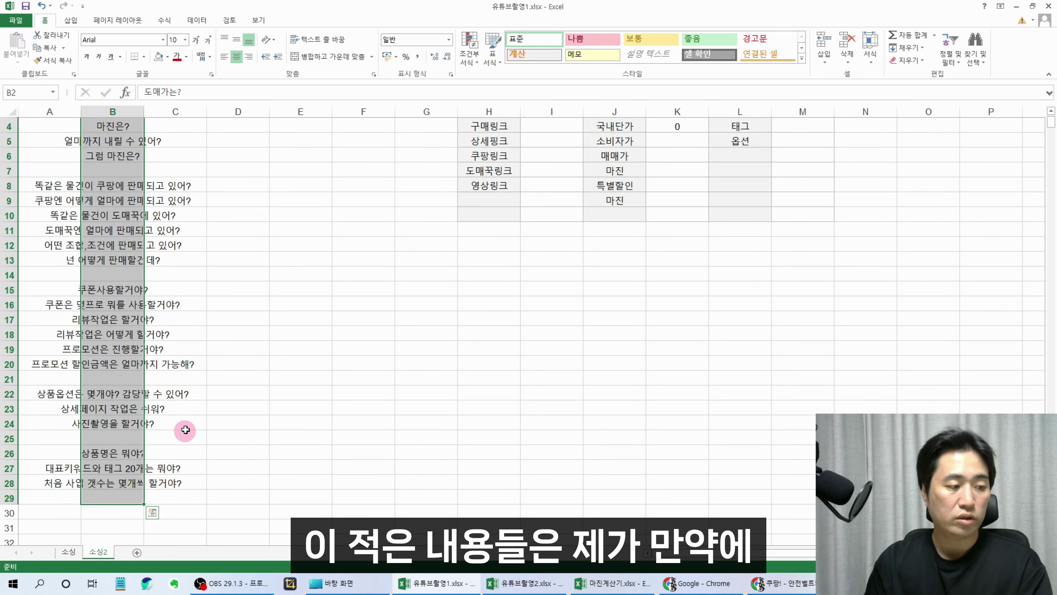
{"action": "left_click", "coordinate": [261, 306]}
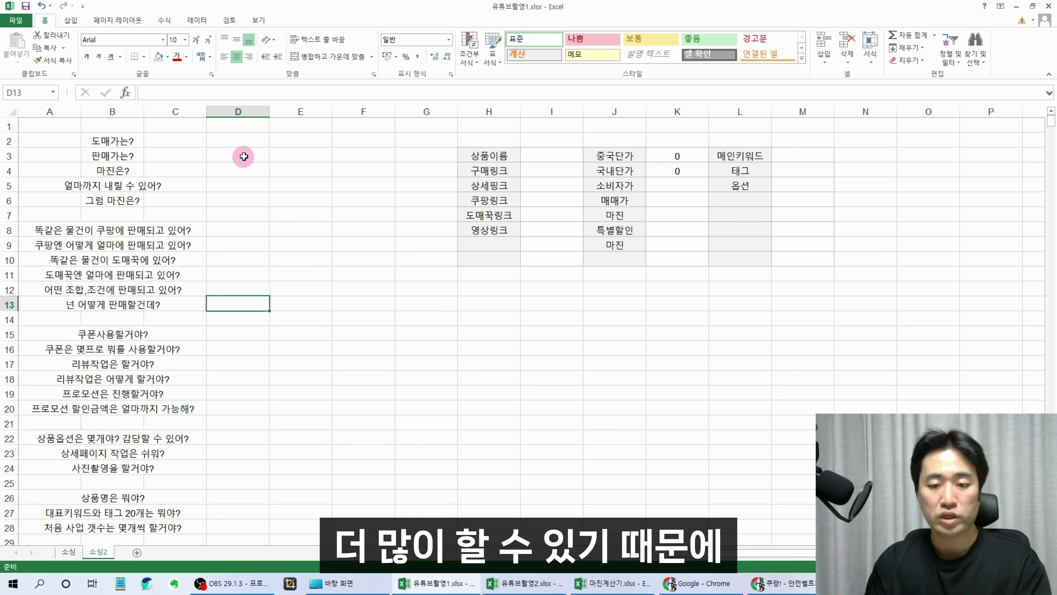
{"action": "left_click", "coordinate": [103, 151]}
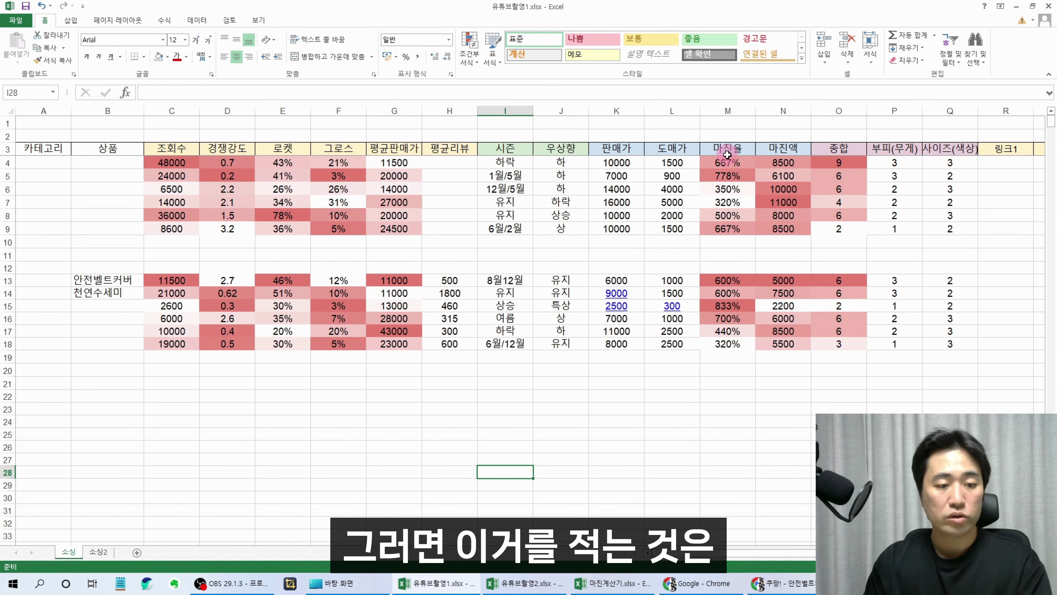
Review the second group of candidate products on the 소싱 sheet, focusing on the 안전벨트커버 entry
{"action": "left_click", "coordinate": [450, 255]}
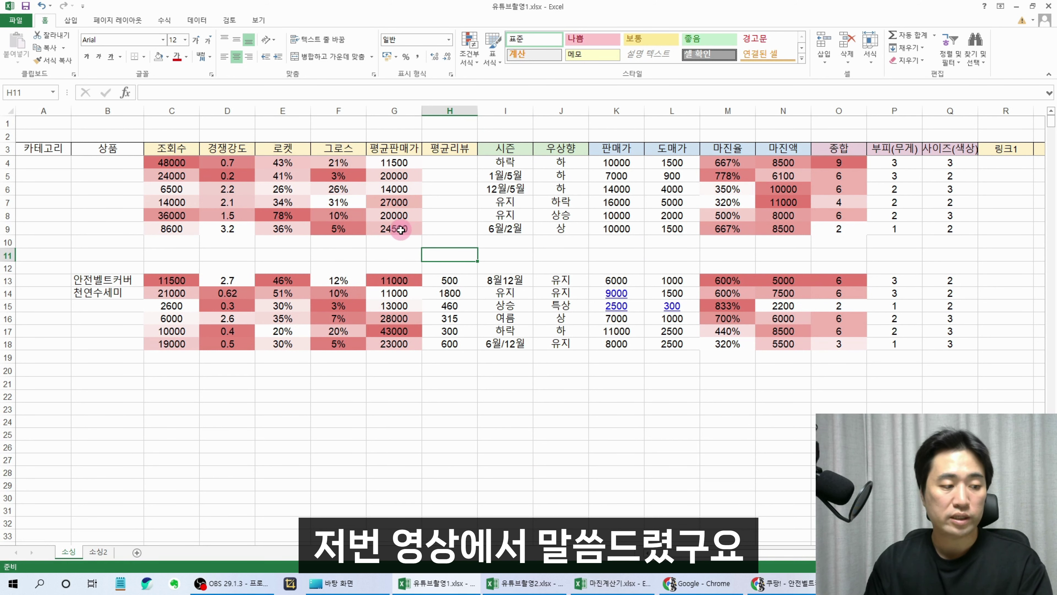
{"action": "left_click_drag", "start_coordinate": [137, 253], "coordinate": [170, 250]}
{"action": "left_click", "coordinate": [170, 250]}
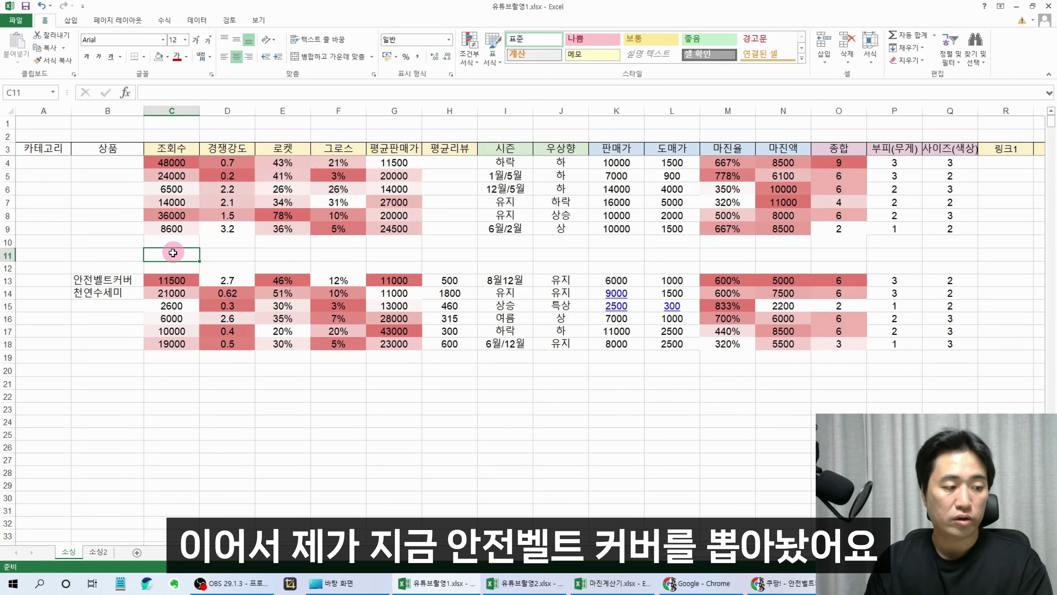
{"action": "left_click", "coordinate": [103, 278]}
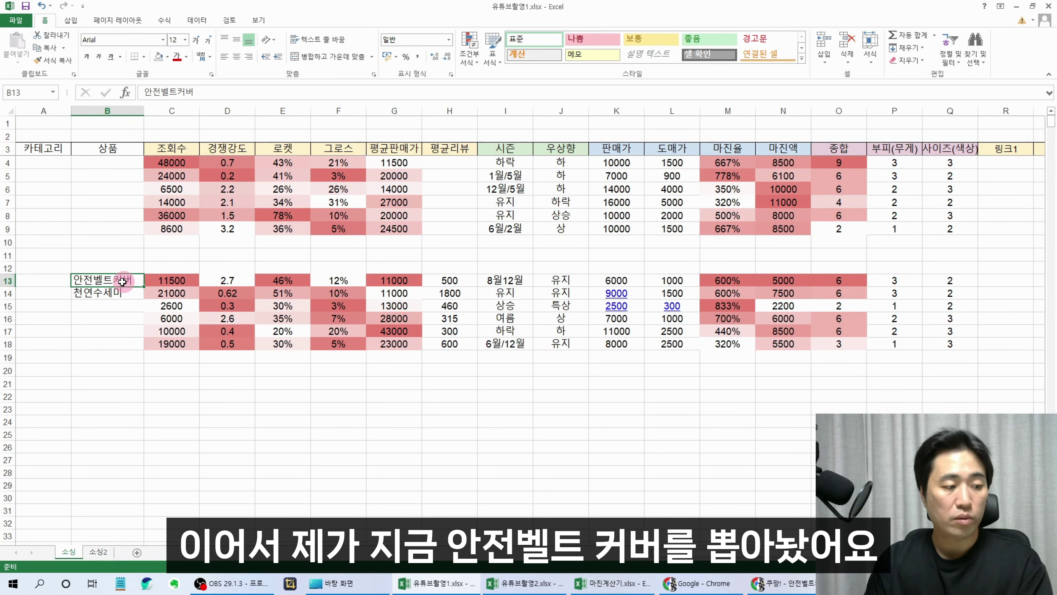
{"action": "left_click", "coordinate": [11, 279]}
{"action": "left_click_drag", "start_coordinate": [42, 268], "coordinate": [1003, 371]}
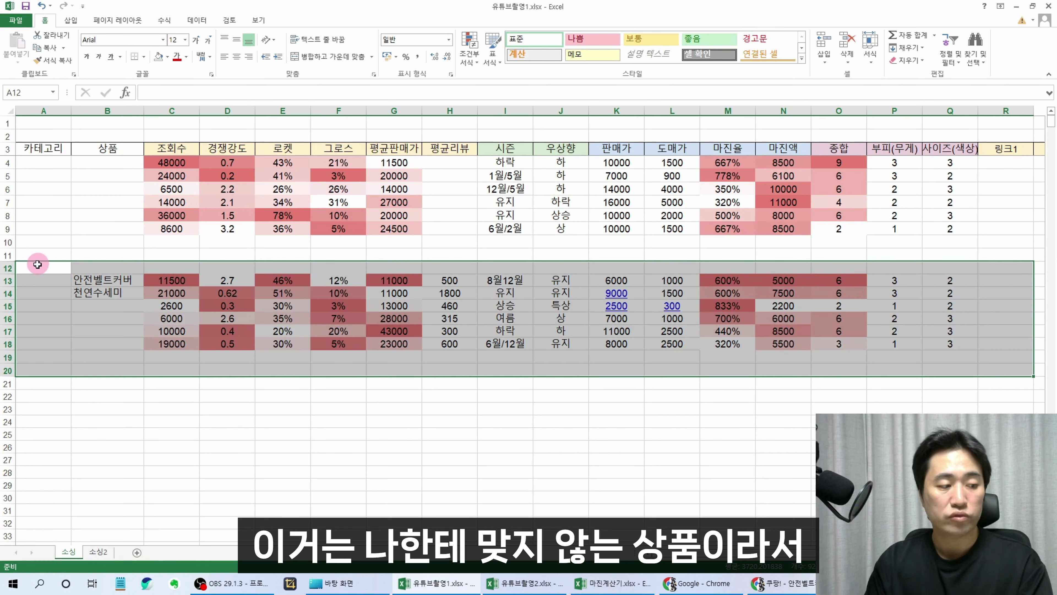
{"action": "left_click_drag", "start_coordinate": [42, 269], "coordinate": [1007, 357]}
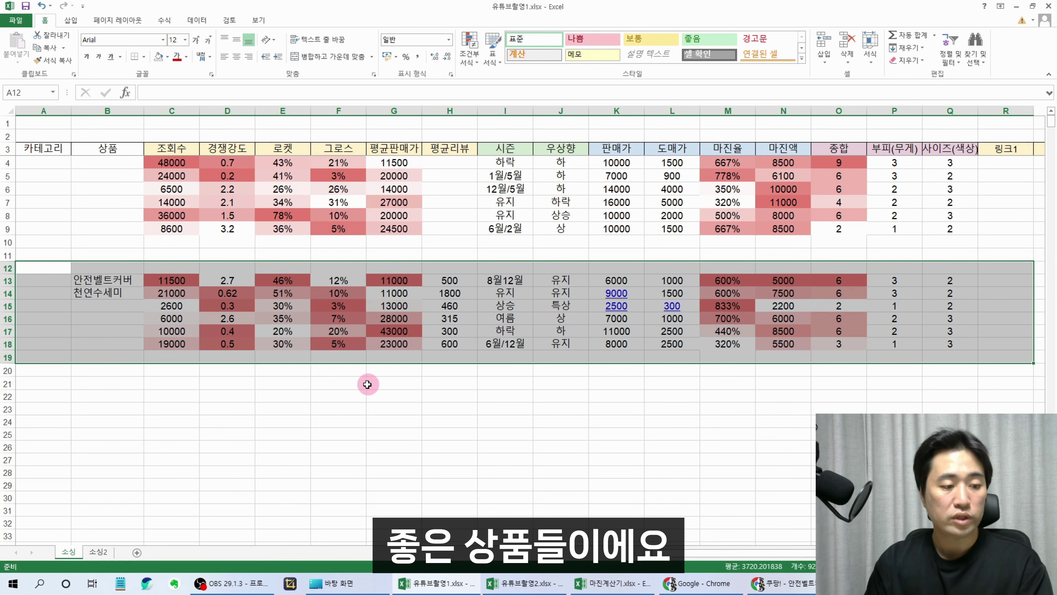
{"action": "left_click", "coordinate": [104, 280]}
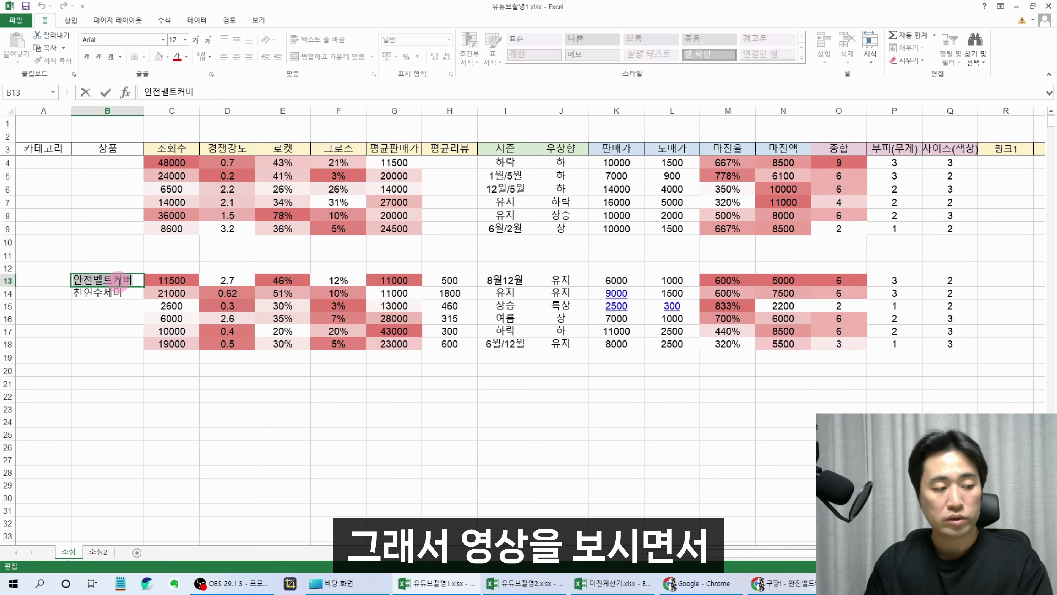
{"action": "double_click", "coordinate": [125, 280]}
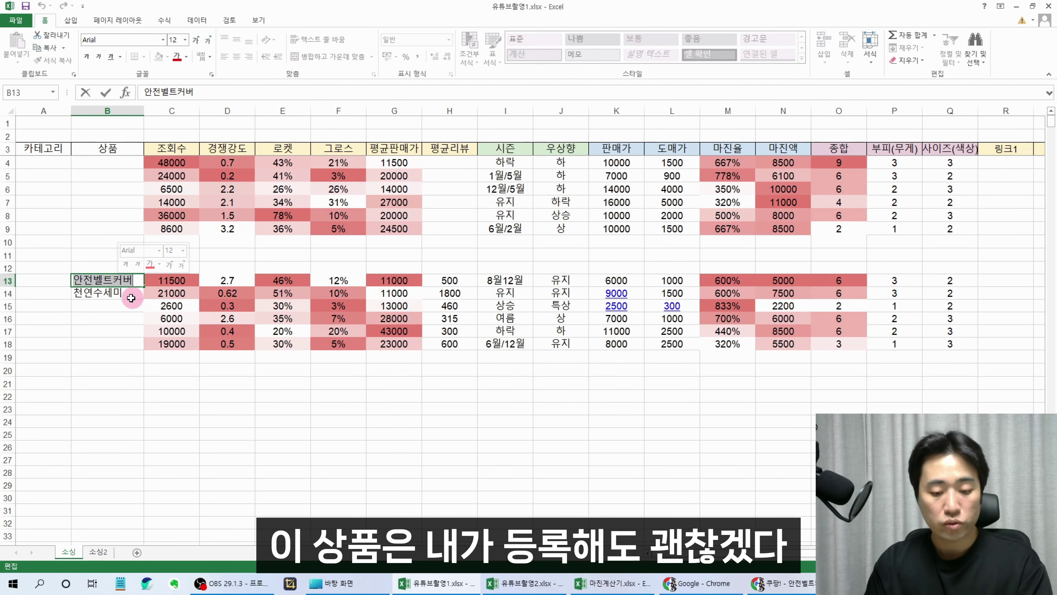
{"action": "left_click", "coordinate": [133, 409]}
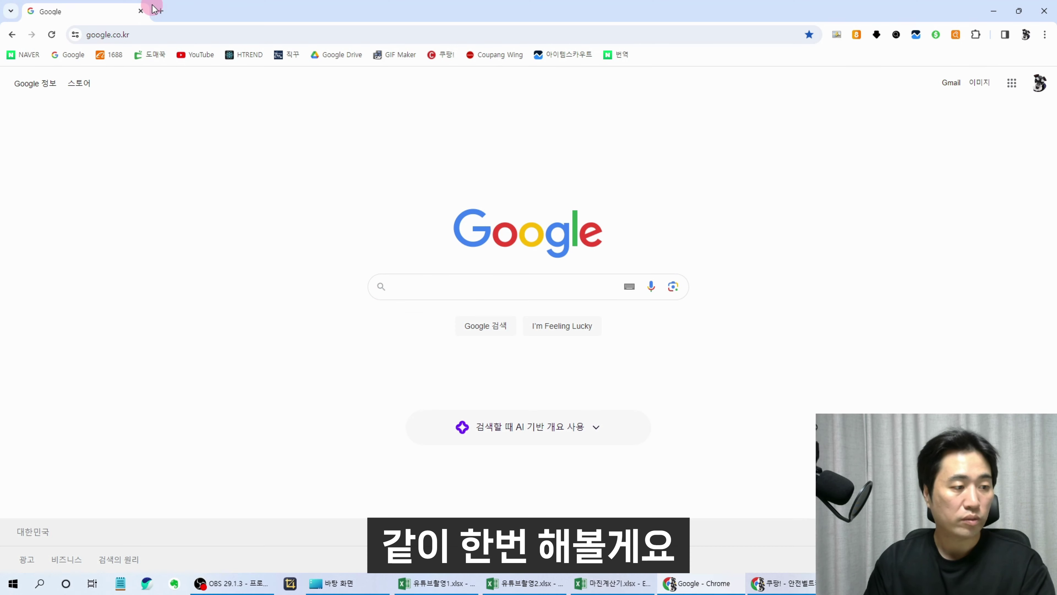
Switch to Chrome, search Item Scout for the keyword 안전벨트커버, and open its Coupang results
{"action": "left_click", "coordinate": [704, 583]}
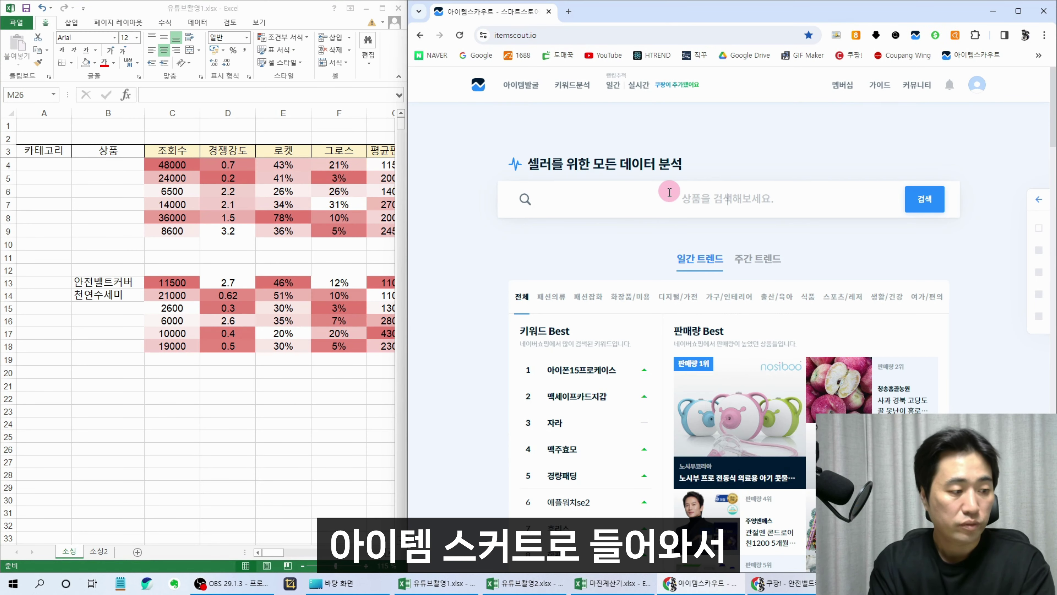
{"action": "type", "text": "안전벨트컵"}
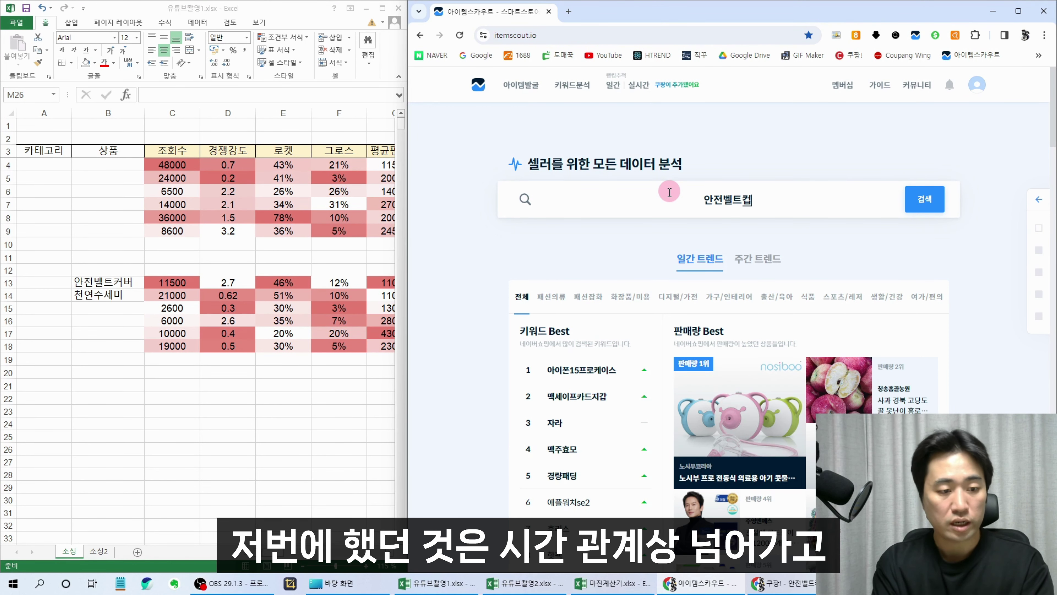
{"action": "key", "text": "BackSpace"}
{"action": "type", "text": "커버"}
{"action": "key", "text": "Return"}
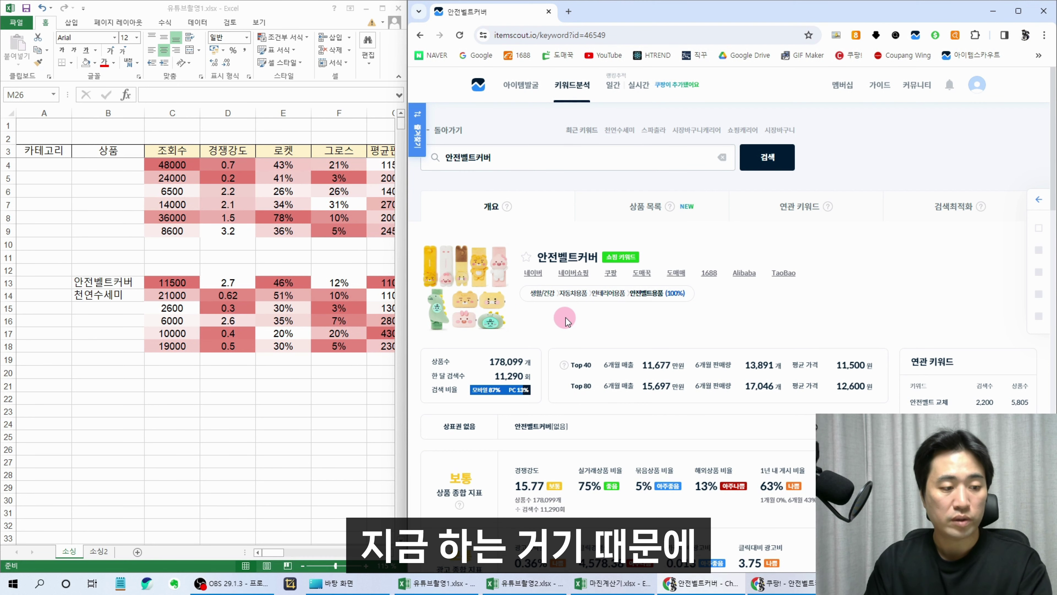
{"action": "scroll", "coordinate": [566, 320], "scroll_direction": "down", "scroll_amount": 1}
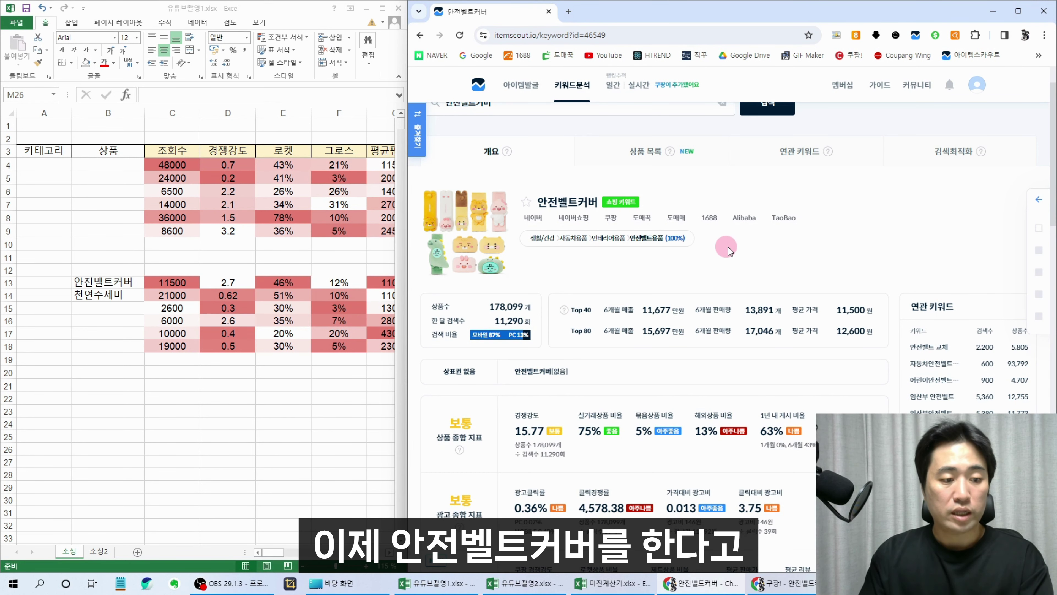
{"action": "left_click", "coordinate": [610, 223]}
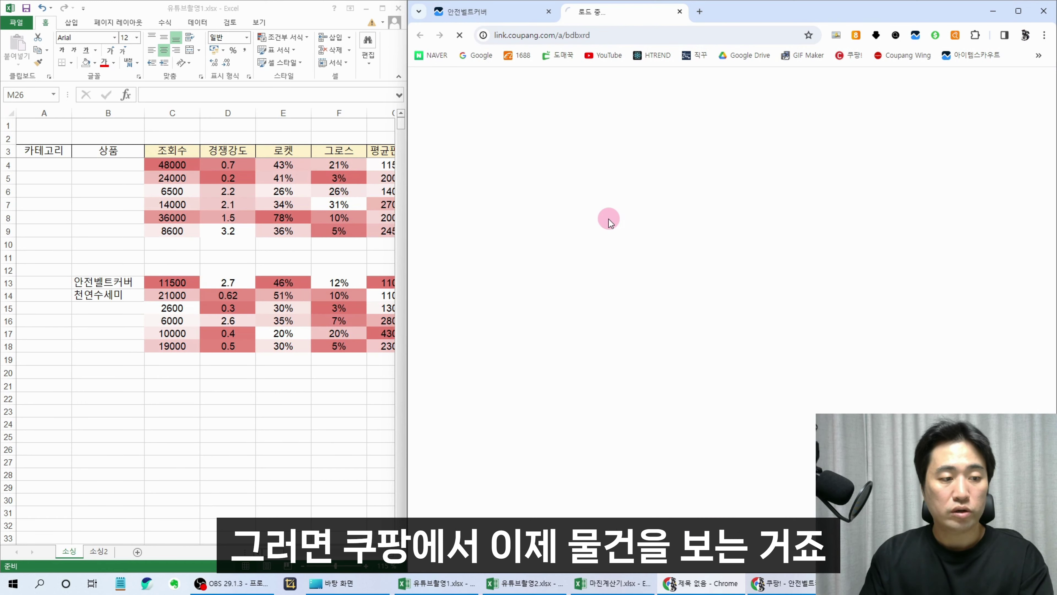
Compare the prices and single or set compositions of the seat belt cover listings on Coupang
{"action": "scroll", "coordinate": [874, 263], "scroll_direction": "down", "scroll_amount": 10}
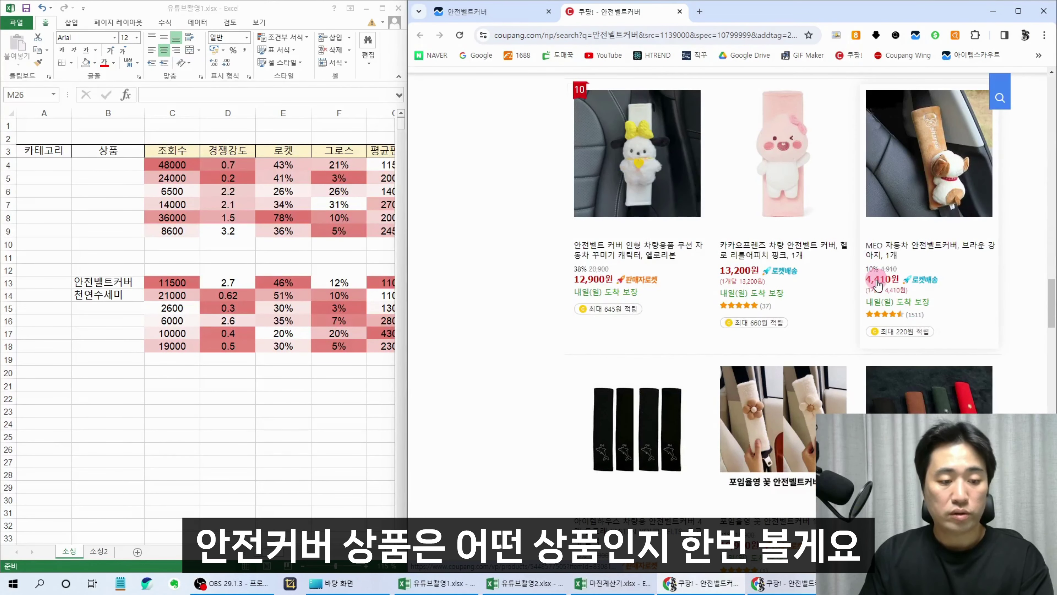
{"action": "scroll", "coordinate": [874, 279], "scroll_direction": "up", "scroll_amount": 10}
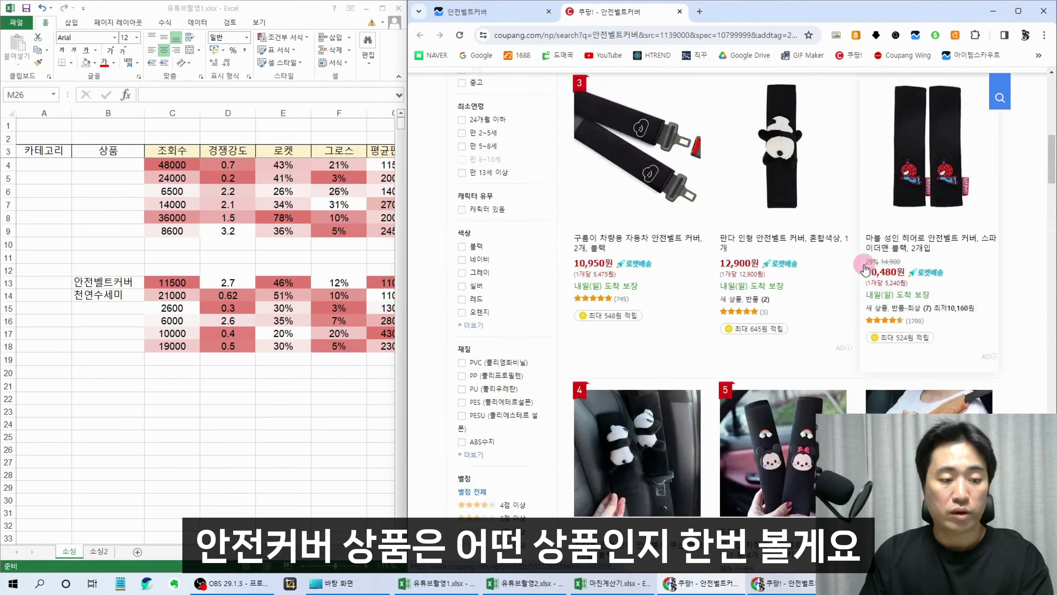
{"action": "scroll", "coordinate": [729, 319], "scroll_direction": "up", "scroll_amount": 6}
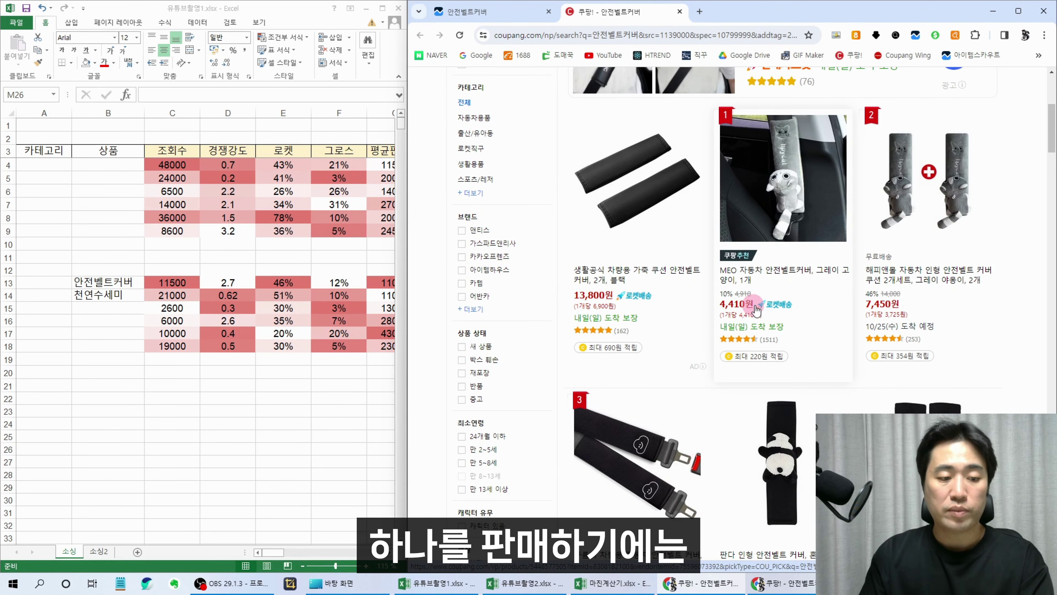
{"action": "scroll", "coordinate": [801, 266], "scroll_direction": "down", "scroll_amount": 1}
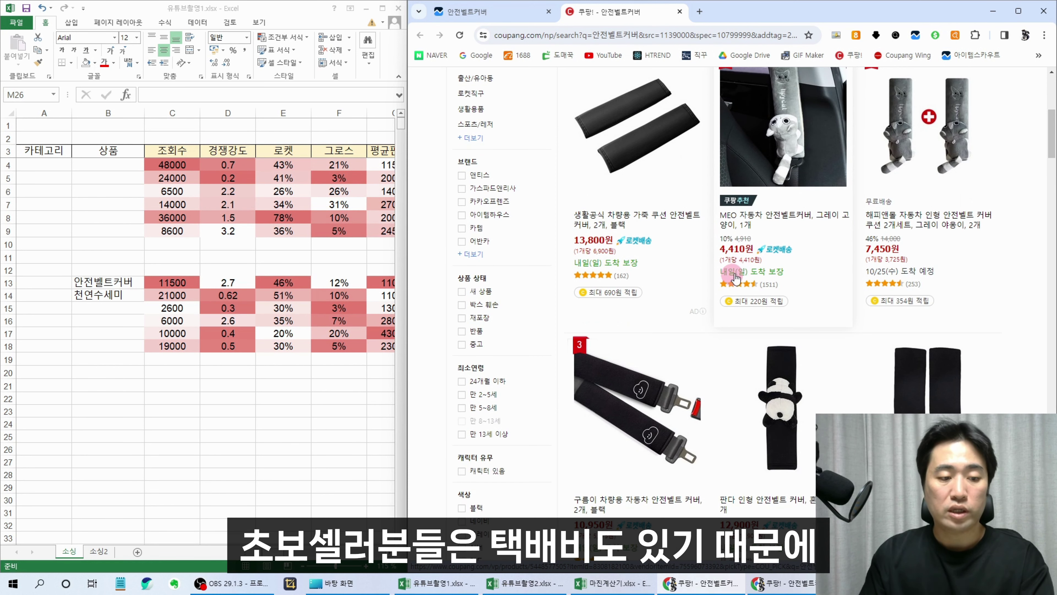
{"action": "scroll", "coordinate": [800, 236], "scroll_direction": "down", "scroll_amount": 5}
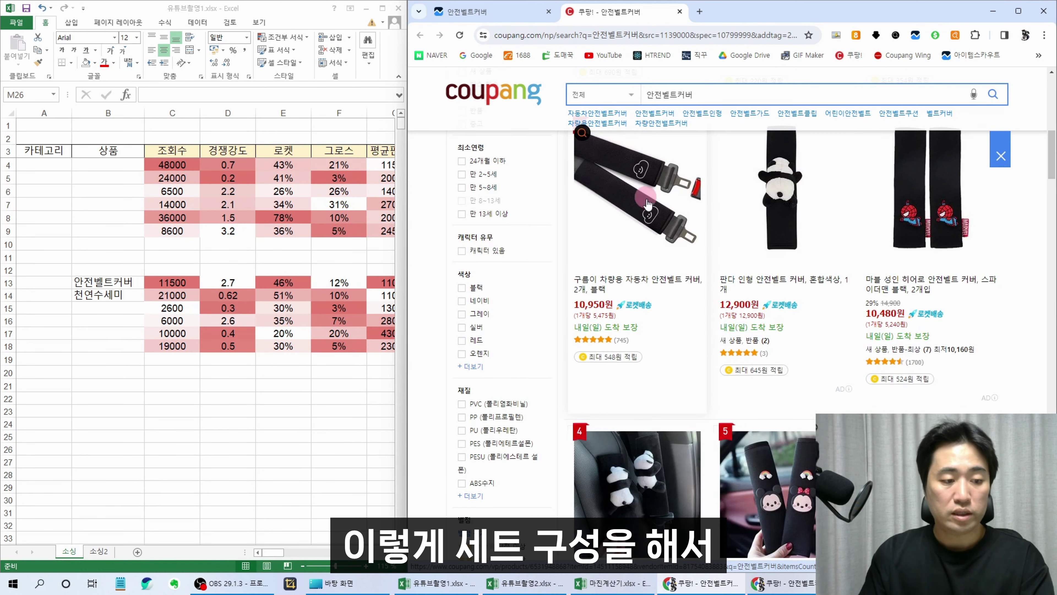
{"action": "scroll", "coordinate": [832, 258], "scroll_direction": "down", "scroll_amount": 2}
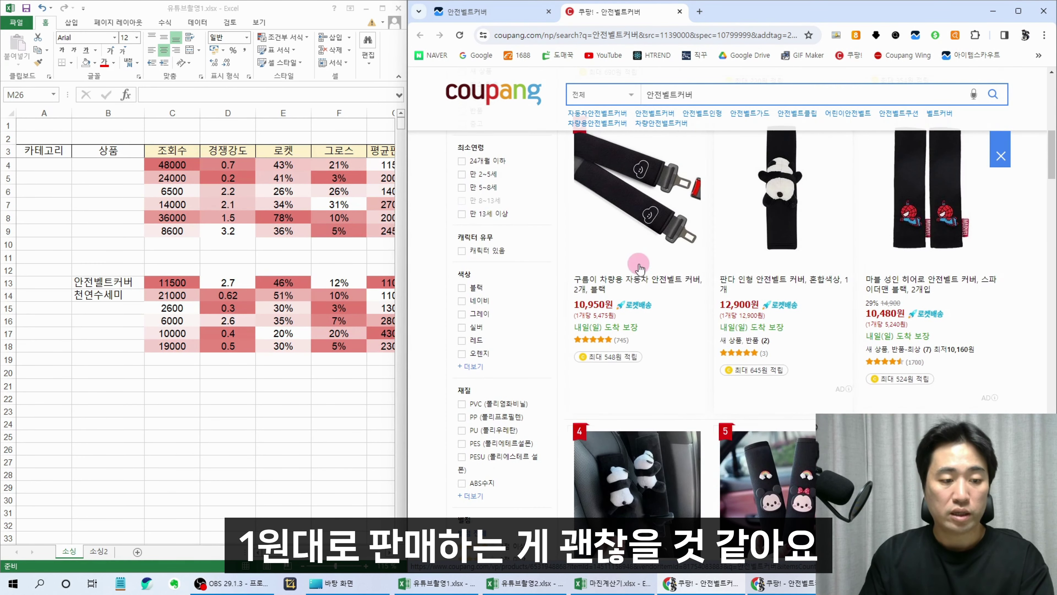
Find the 대홍샵 1+1 four-piece 미니미키 seat belt cover listing and run an image search for it on 1688
{"action": "scroll", "coordinate": [836, 291], "scroll_direction": "up", "scroll_amount": 8}
{"action": "scroll", "coordinate": [817, 367], "scroll_direction": "down", "scroll_amount": 3}
{"action": "scroll", "coordinate": [817, 367], "scroll_direction": "down", "scroll_amount": 8}
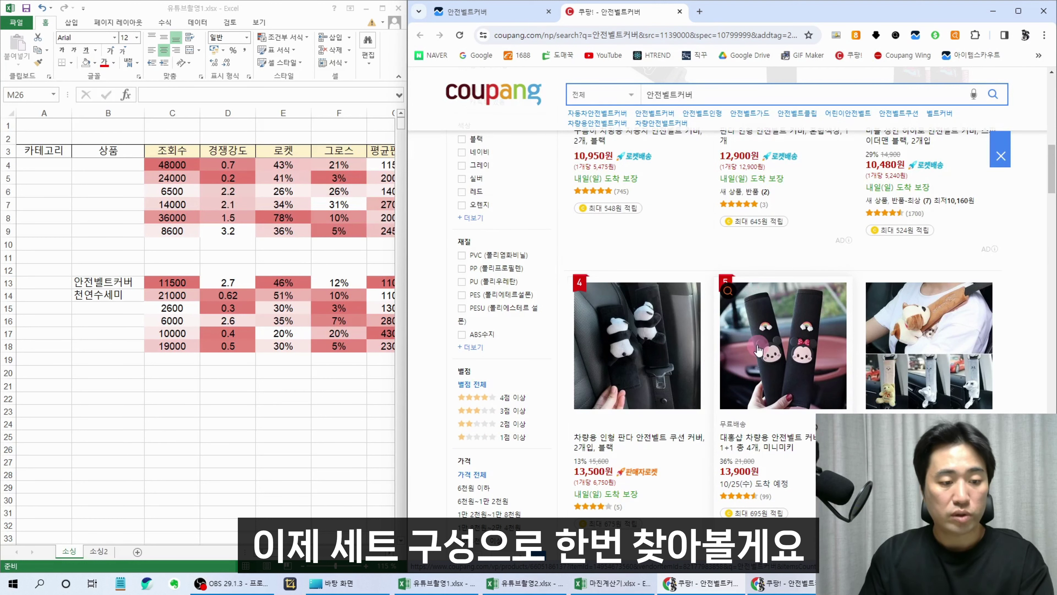
{"action": "scroll", "coordinate": [733, 300], "scroll_direction": "down", "scroll_amount": 1}
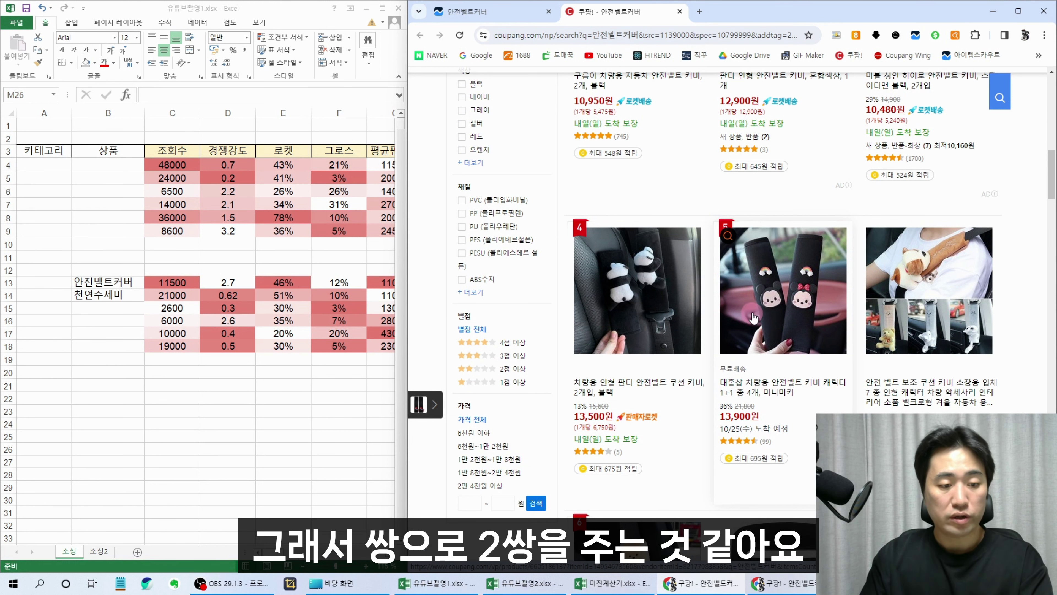
{"action": "left_click", "coordinate": [728, 236]}
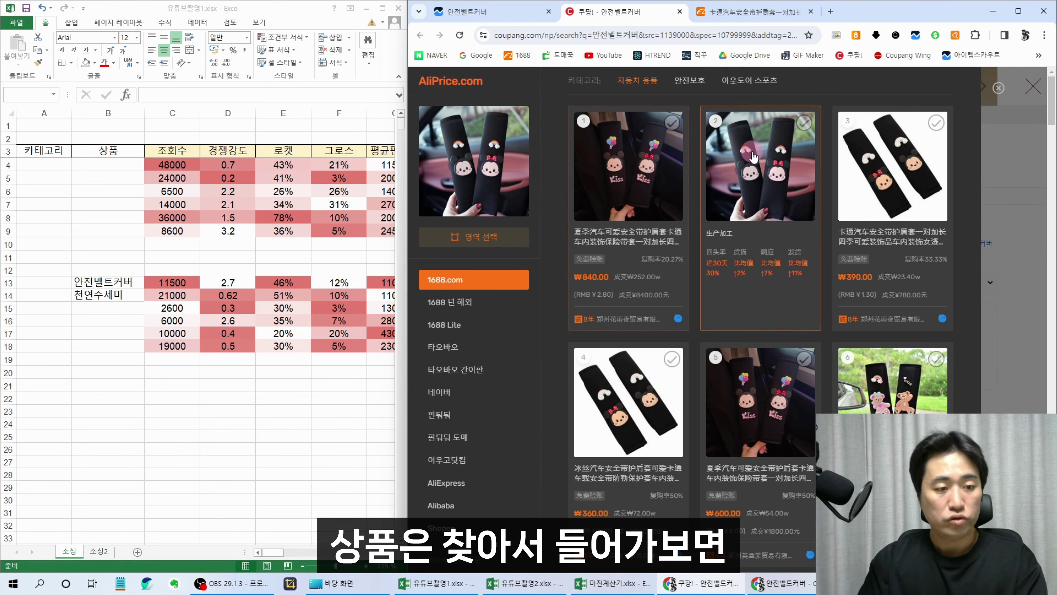
Open the matching 1688 seat belt cover page and examine its option prices and product photos
{"action": "left_click", "coordinate": [740, 19]}
{"action": "scroll", "coordinate": [762, 245], "scroll_direction": "down", "scroll_amount": 6}
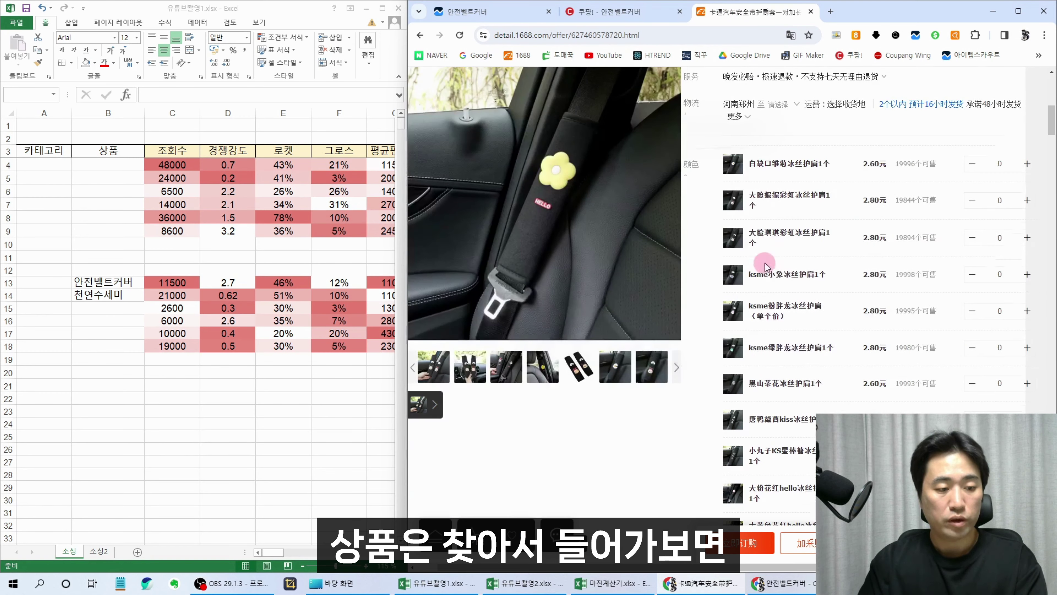
{"action": "double_click", "coordinate": [886, 161]}
{"action": "left_click", "coordinate": [743, 278]}
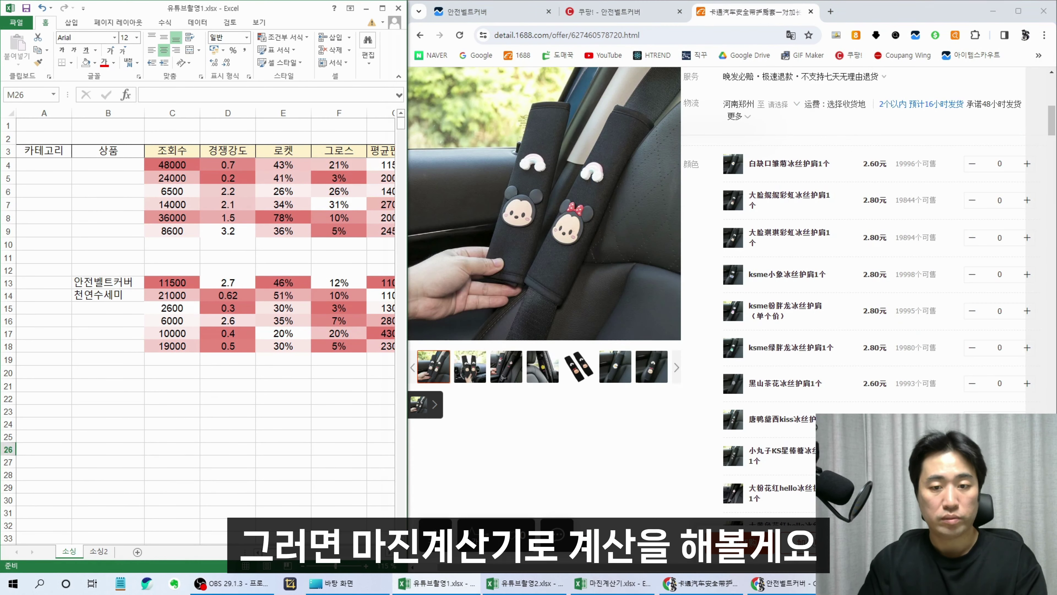
Switch to the 마진계산기 workbook and set 원가(도매가) to 3200 and 판매가 to the Coupang price of 13900 in the first calculation table
{"action": "left_click_drag", "start_coordinate": [1056, 46], "coordinate": [425, 99]}
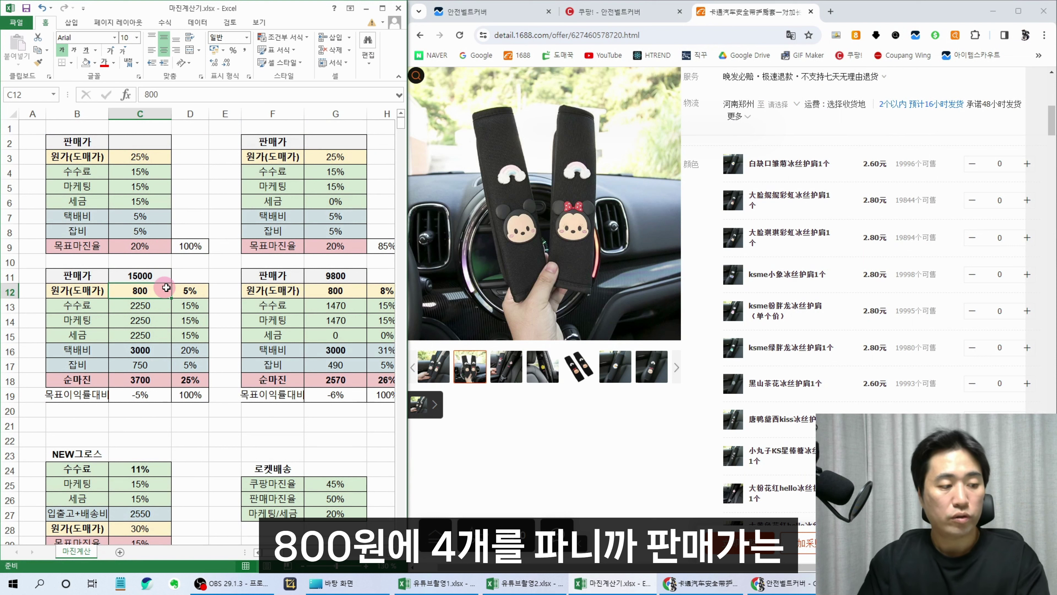
{"action": "type", "text": "3200"}
{"action": "key", "text": "shift+Return"}
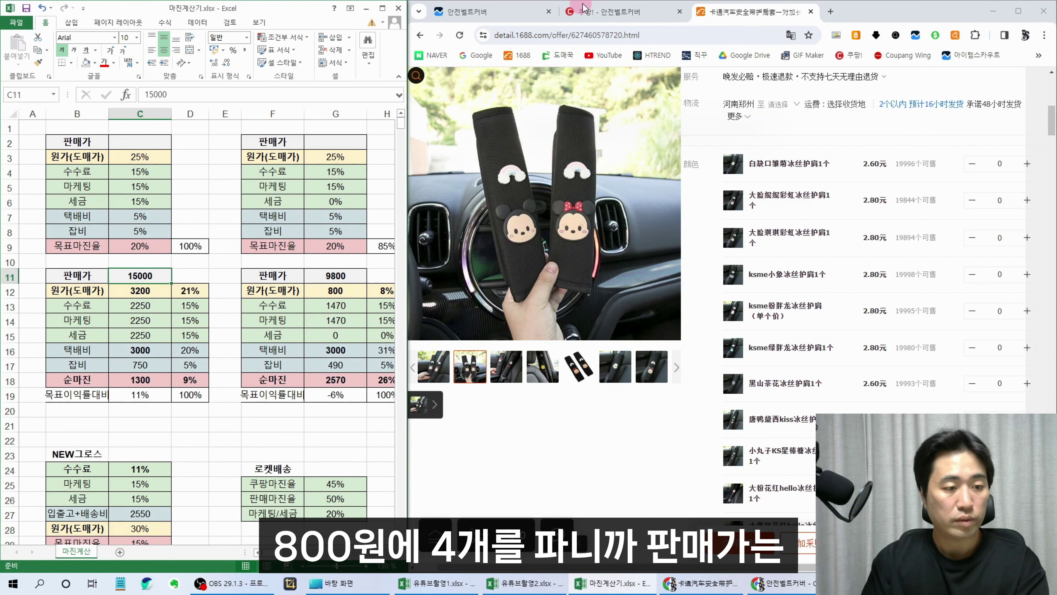
{"action": "left_click", "coordinate": [586, 14]}
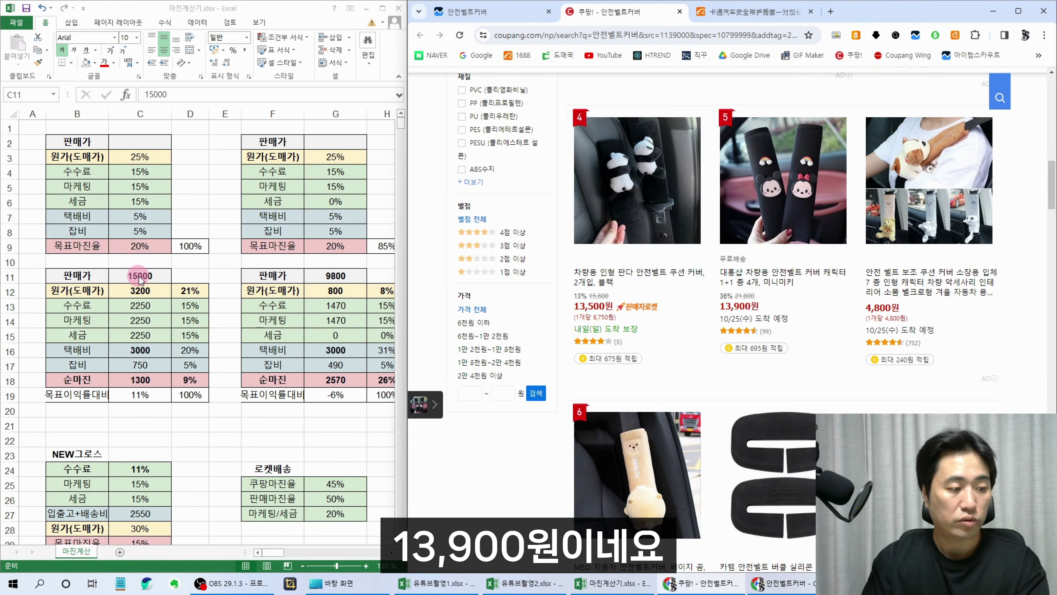
{"action": "type", "text": "13900"}
{"action": "left_click", "coordinate": [135, 388]}
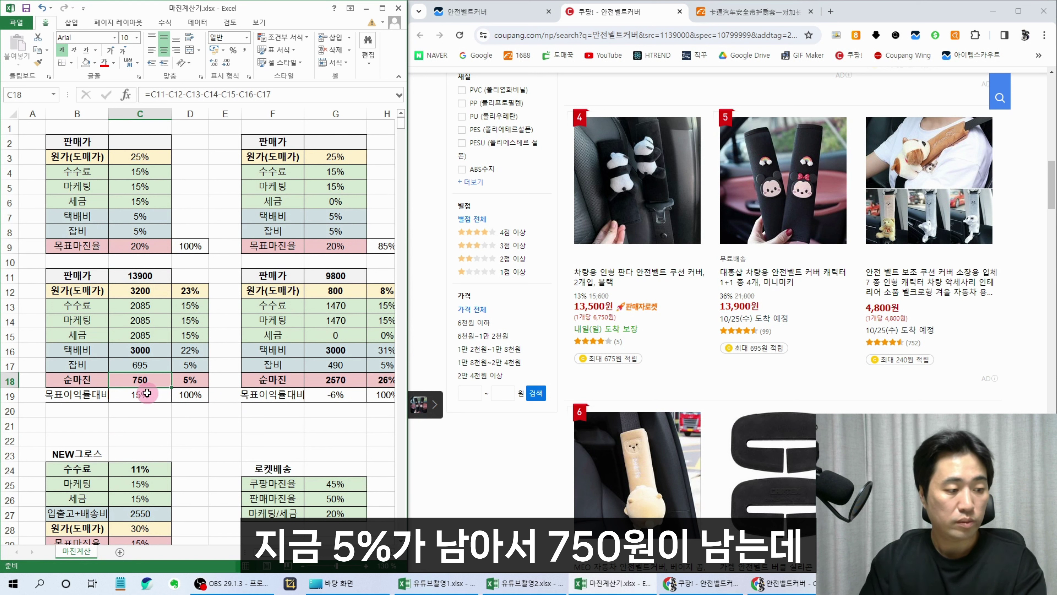
Check the marketing, tax and delivery cost cells, and set the 세금 rate of the first margin table to 0%
{"action": "left_click", "coordinate": [141, 321]}
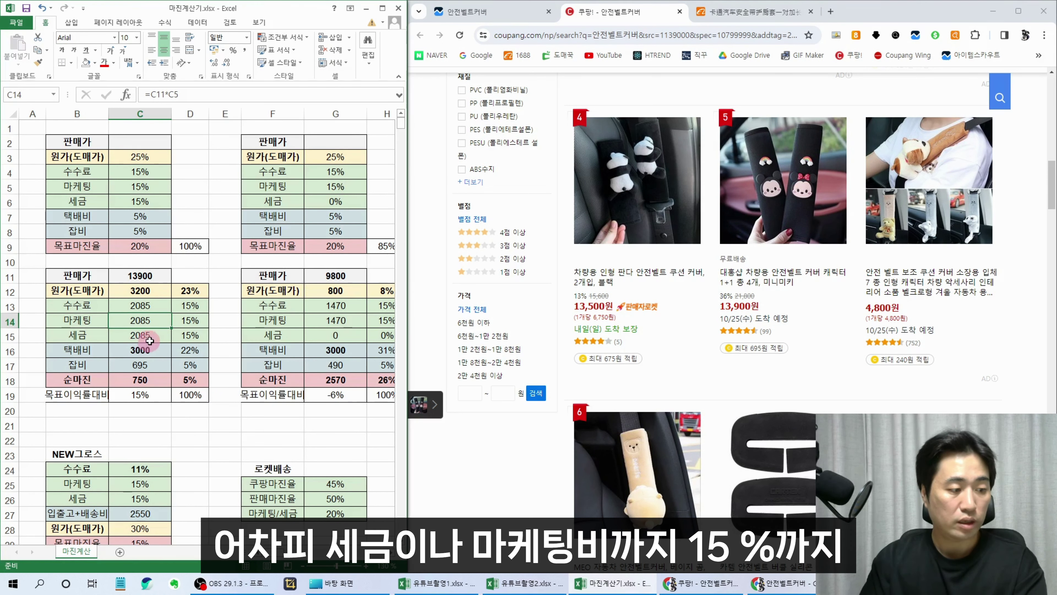
{"action": "left_click", "coordinate": [149, 340]}
{"action": "left_click", "coordinate": [143, 323]}
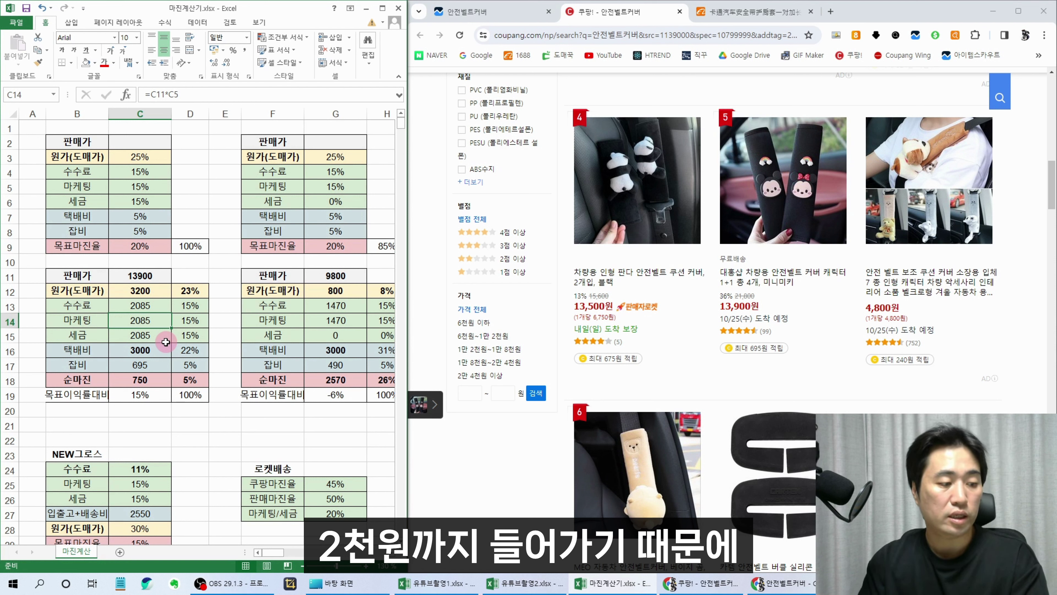
{"action": "left_click", "coordinate": [160, 352]}
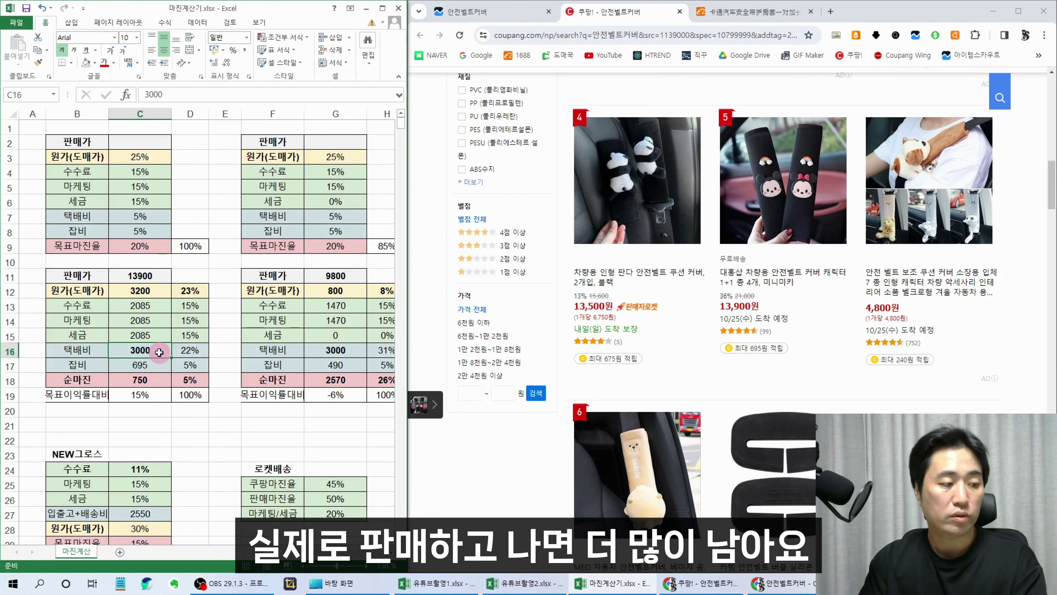
{"action": "left_click", "coordinate": [160, 303]}
{"action": "double_click", "coordinate": [139, 201]}
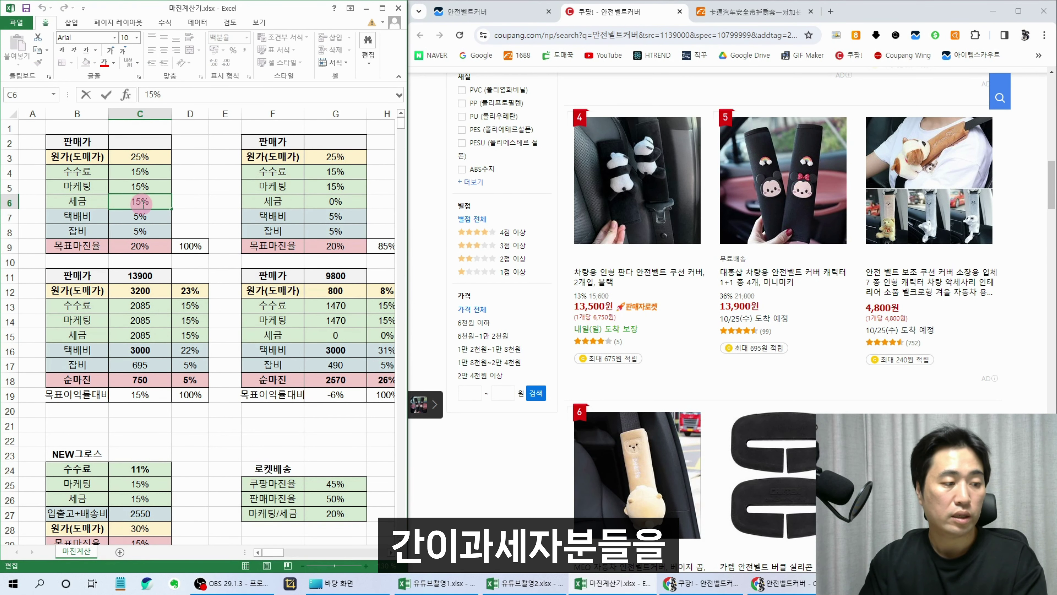
{"action": "type", "text": "0"}
{"action": "left_click", "coordinate": [139, 261]}
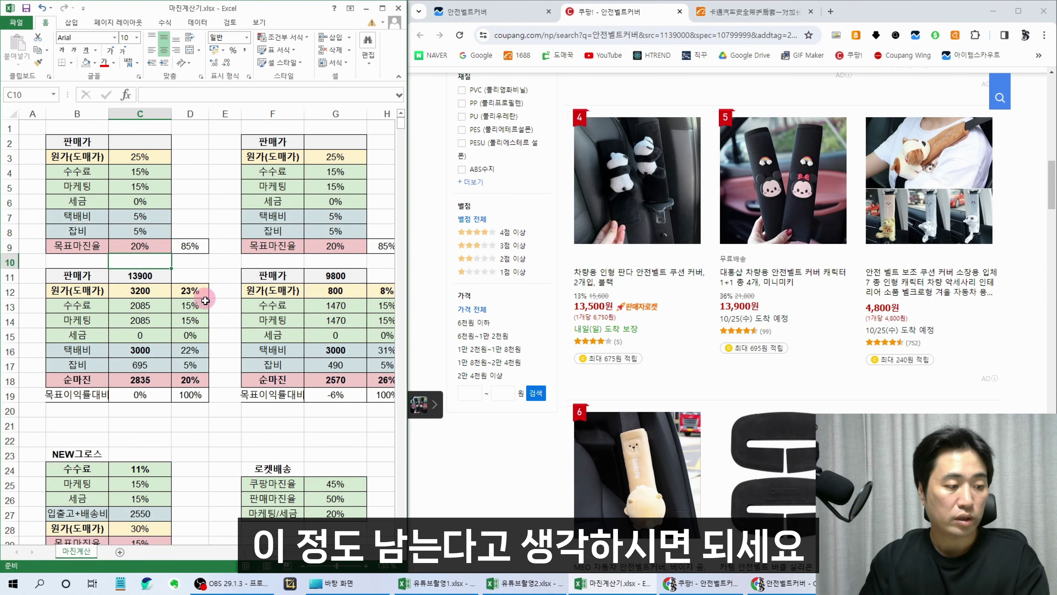
{"action": "left_click", "coordinate": [180, 443]}
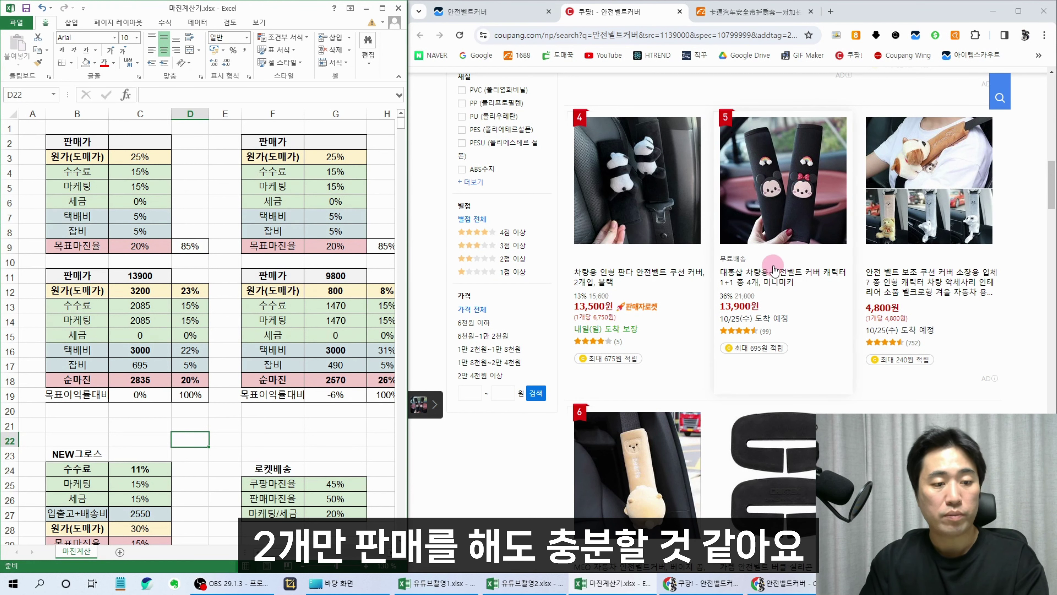
Recalculate the margin for a two-piece set with 원가(도매가) at 1600 and 판매가 at 10900
{"action": "left_click", "coordinate": [168, 295]}
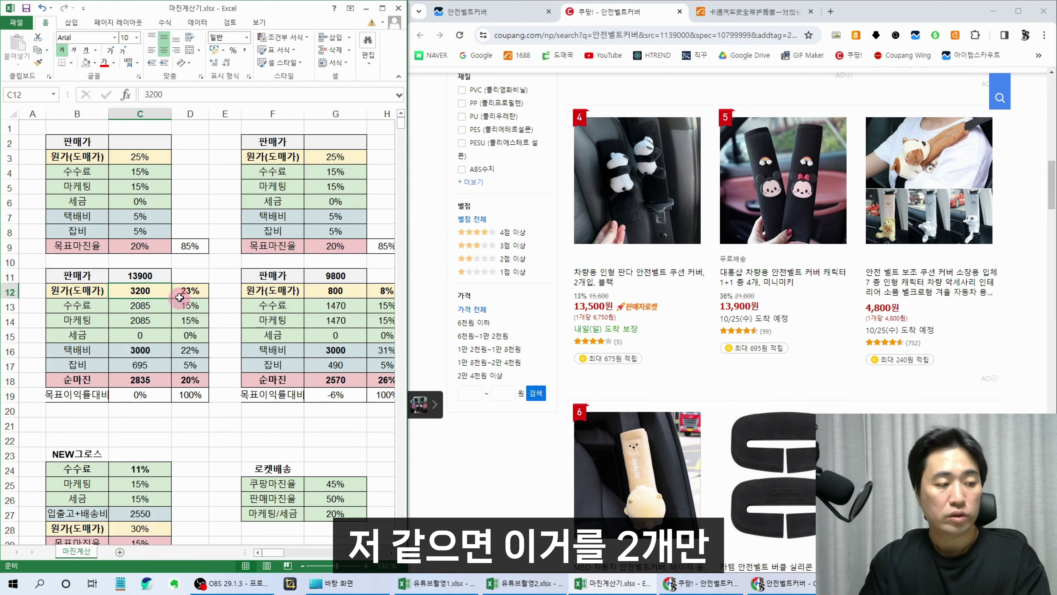
{"action": "type", "text": "16"}
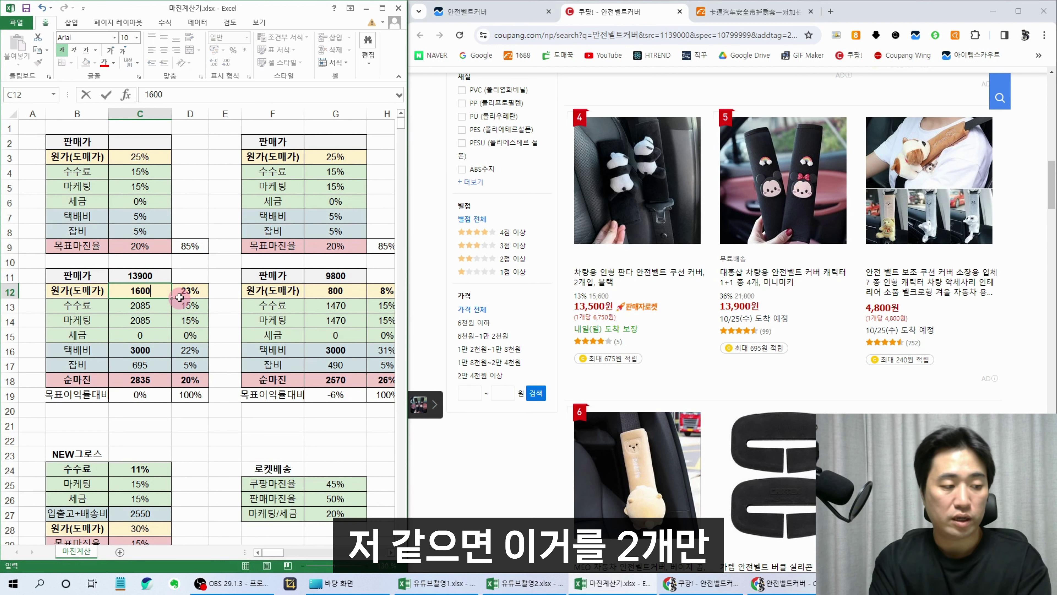
{"action": "key", "text": "Return"}
{"action": "left_click", "coordinate": [139, 280]}
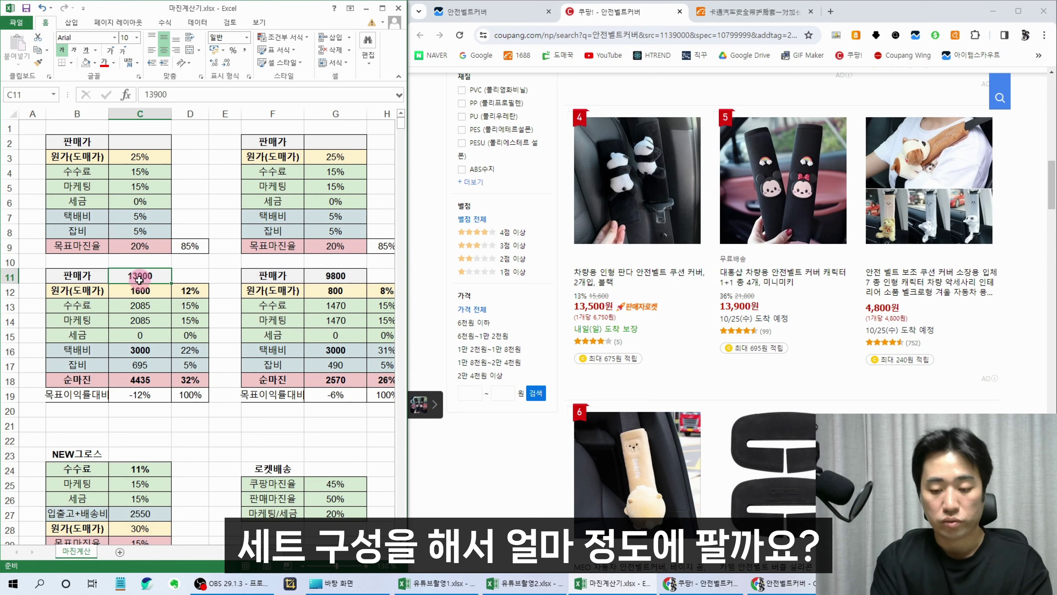
{"action": "type", "text": "10900"}
{"action": "key", "text": "Return"}
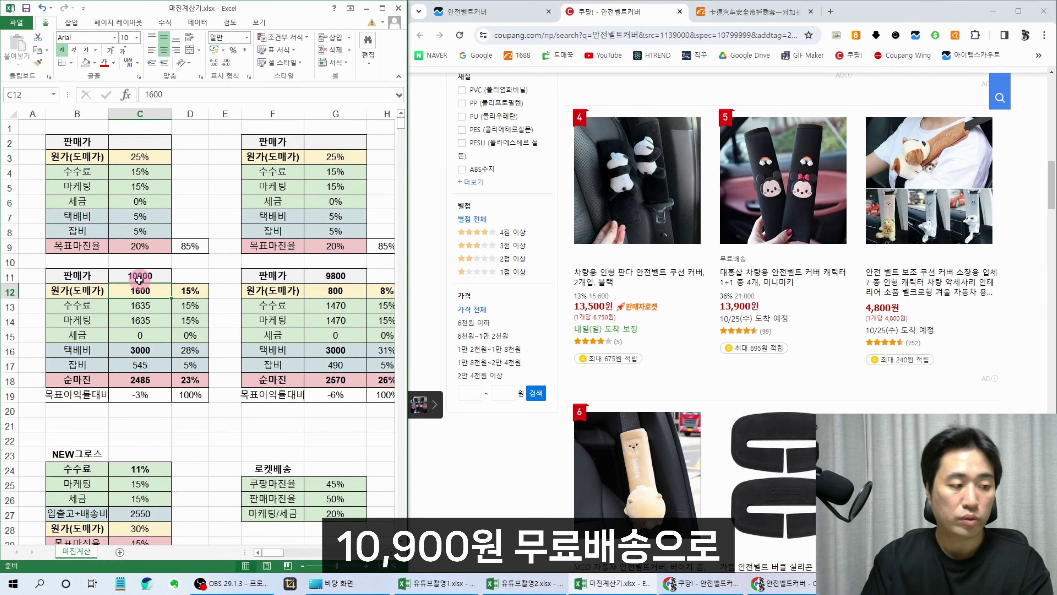
{"action": "key", "text": "Return"}
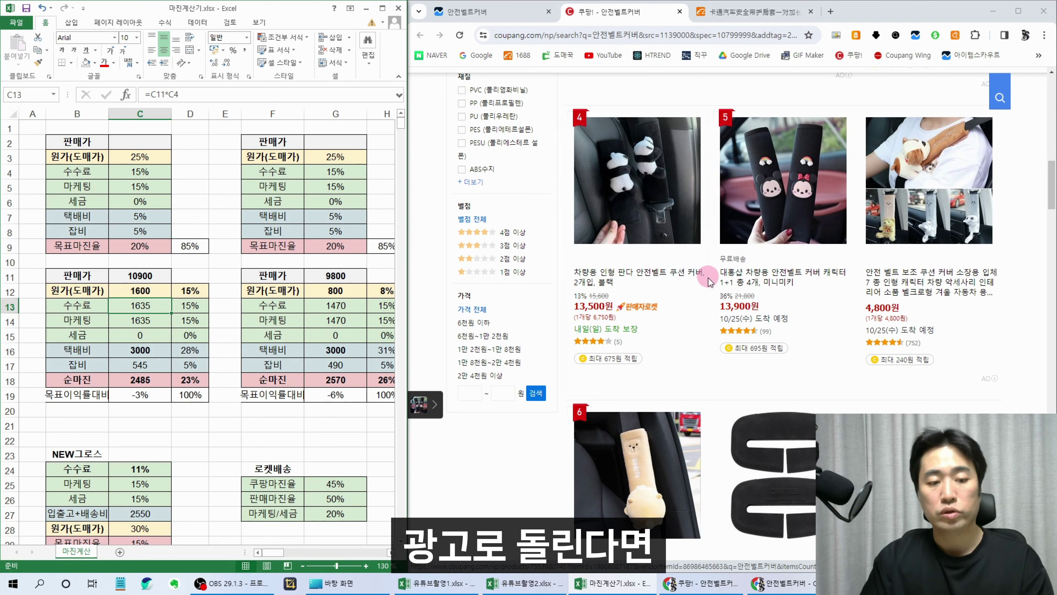
Compare the seat belt cover's 1688, Coupang and Item Scout pages, and view the price history on the 1688 product page
{"action": "left_click", "coordinate": [749, 12]}
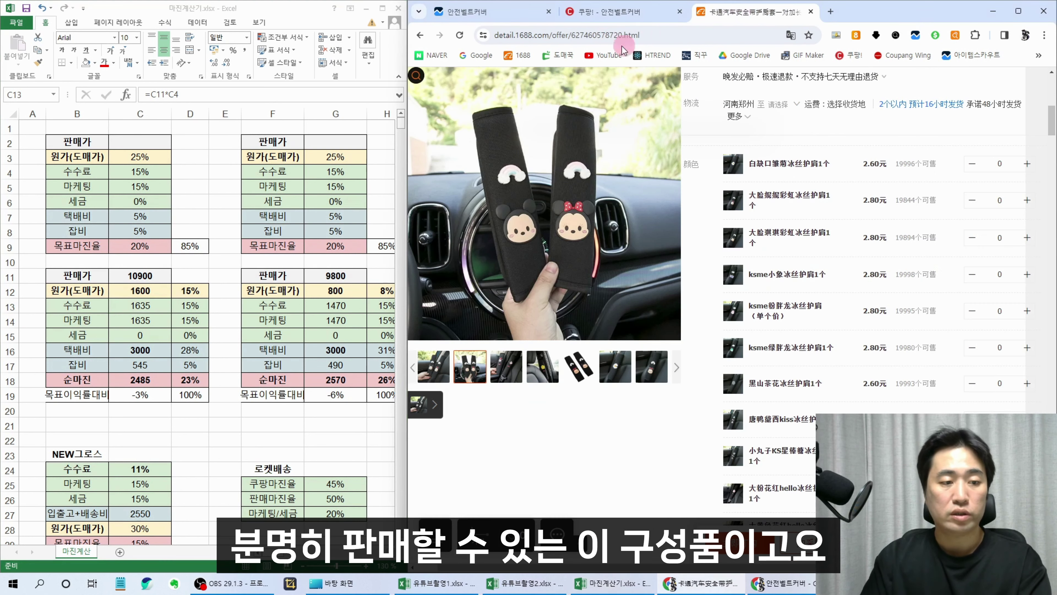
{"action": "left_click", "coordinate": [612, 11]}
{"action": "left_click", "coordinate": [514, 18]}
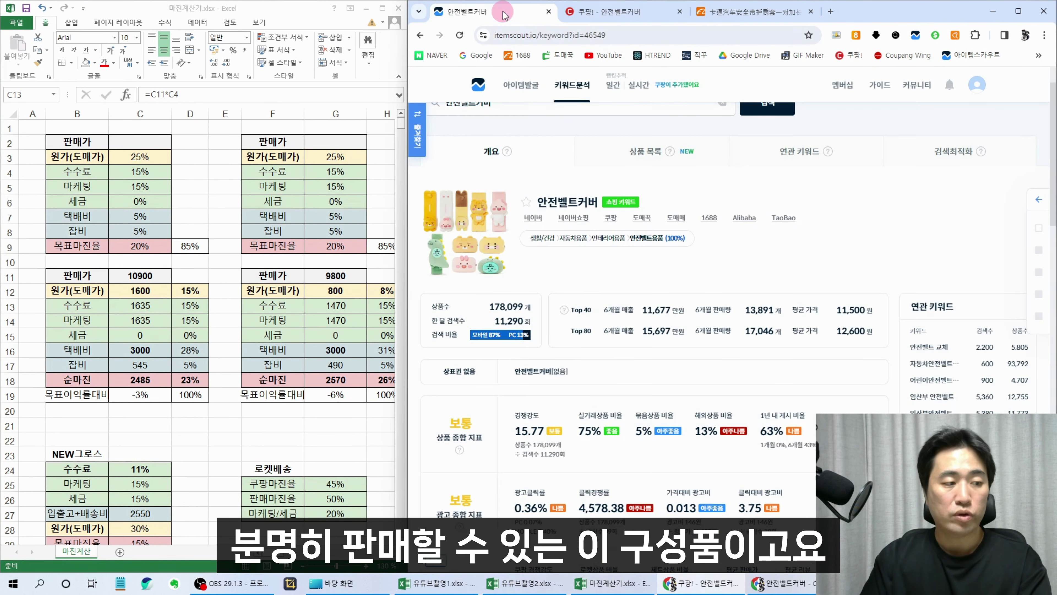
{"action": "left_click", "coordinate": [610, 12]}
{"action": "left_click", "coordinate": [715, 12]}
{"action": "scroll", "coordinate": [720, 138], "scroll_direction": "up", "scroll_amount": 4}
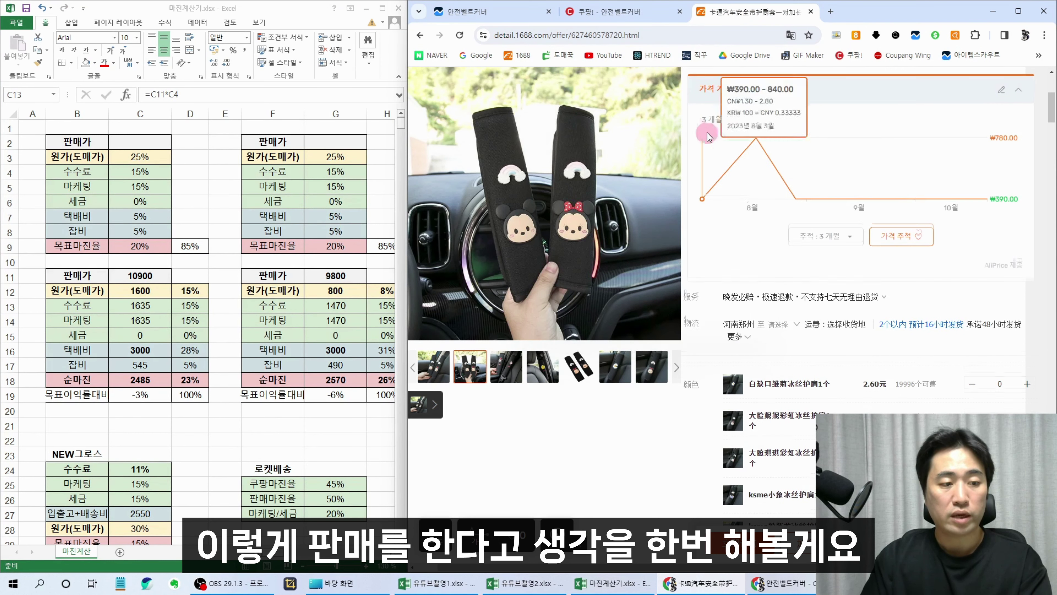
{"action": "left_click", "coordinate": [596, 35]}
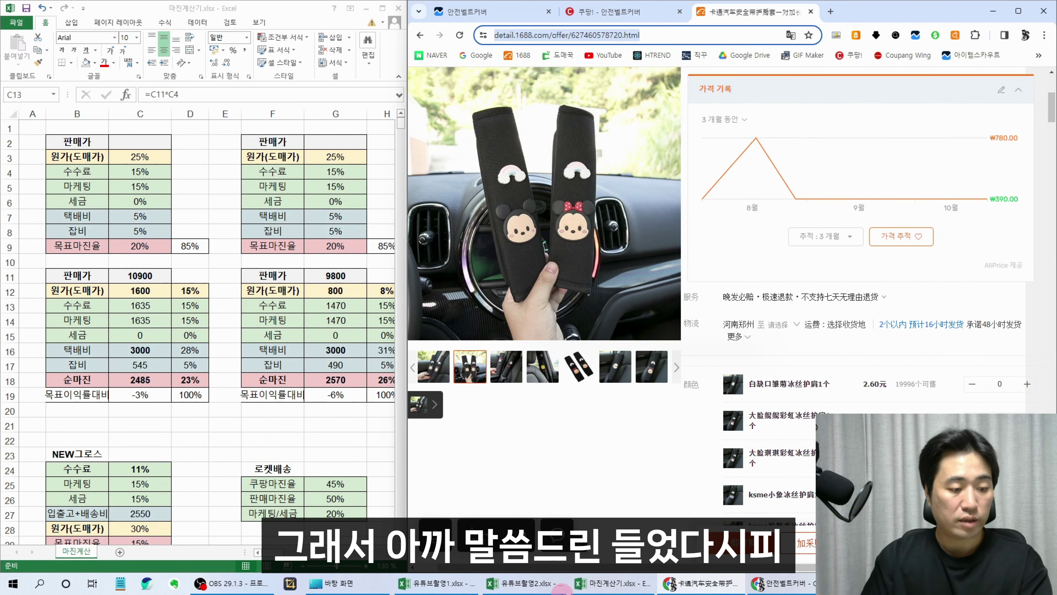
Switch to the 유튜브촬영1 workbook and fill the 소싱2 checklist with wholesale price 1600, selling price 10900 and margin 2500
{"action": "left_click", "coordinate": [441, 583]}
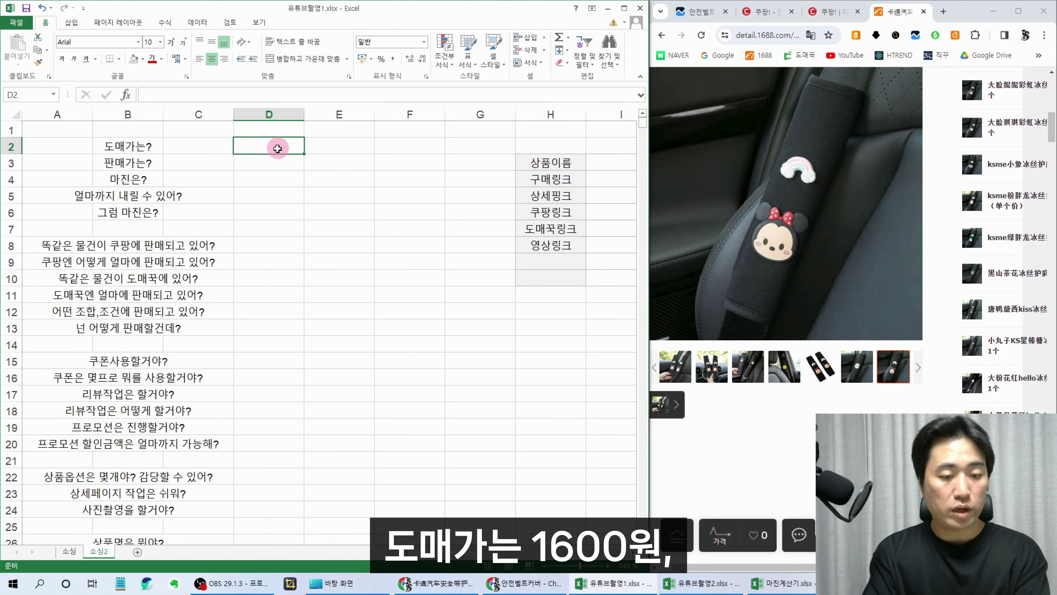
{"action": "type", "text": "1600"}
{"action": "key", "text": "Return"}
{"action": "type", "text": "10900"}
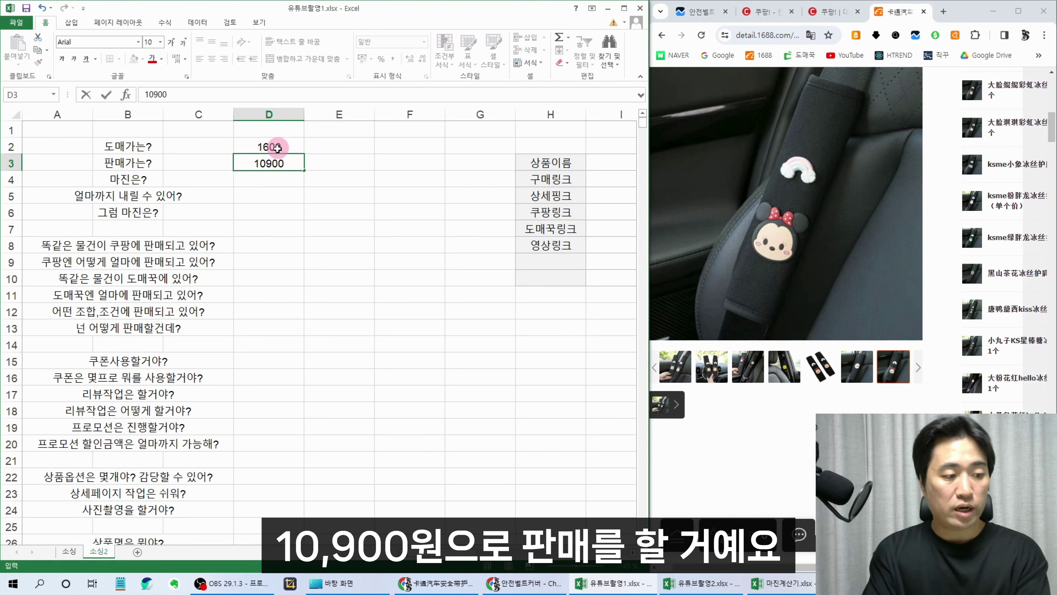
{"action": "key", "text": "Return"}
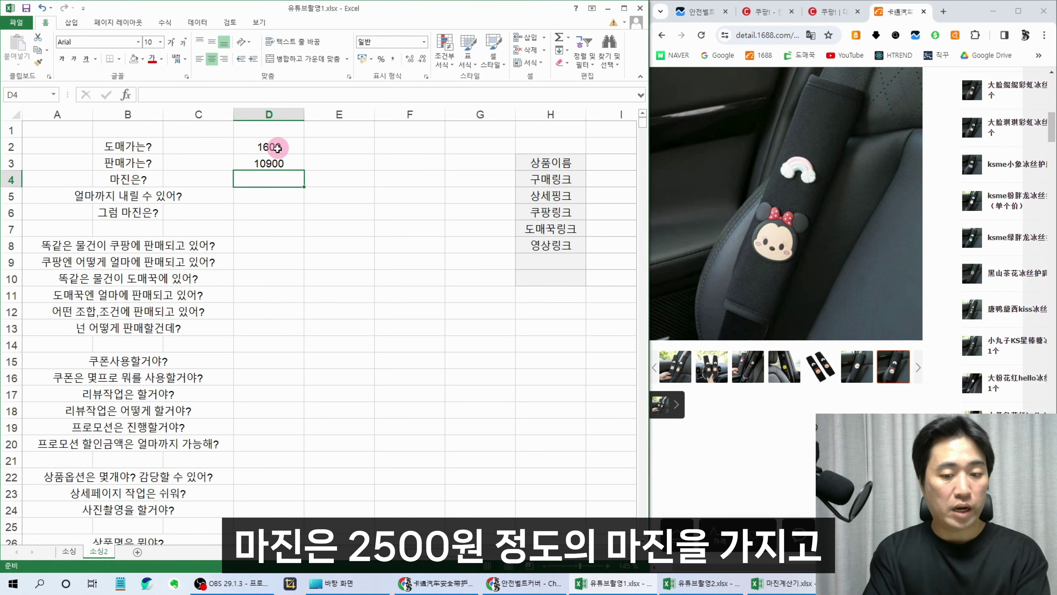
{"action": "type", "text": "2500"}
{"action": "key", "text": "Return"}
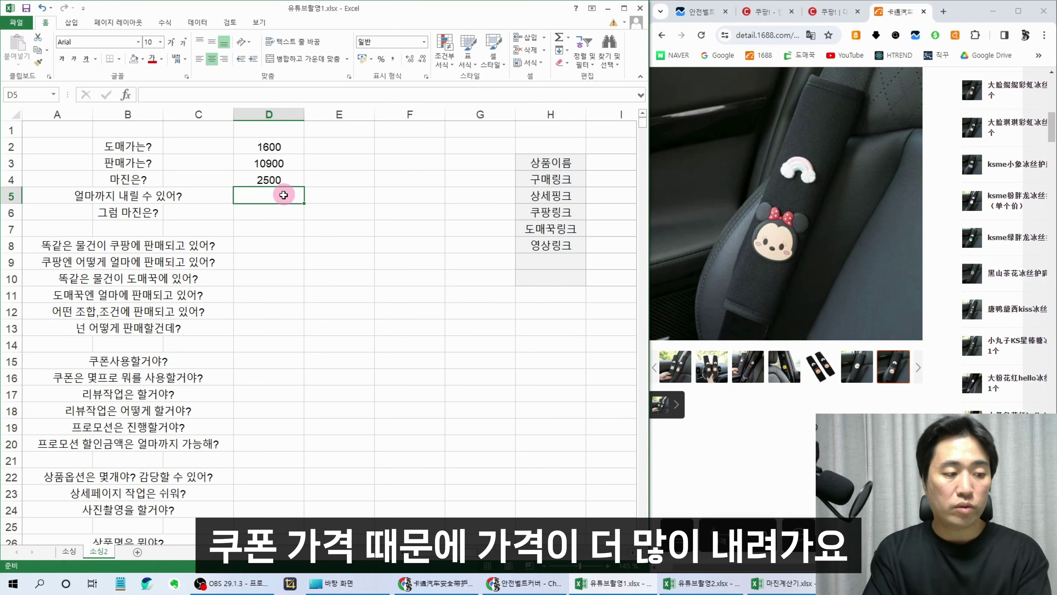
Enter 9800 as the lowest possible selling price and 1800 as the resulting margin in the 소싱2 checklist
{"action": "type", "text": "9800"}
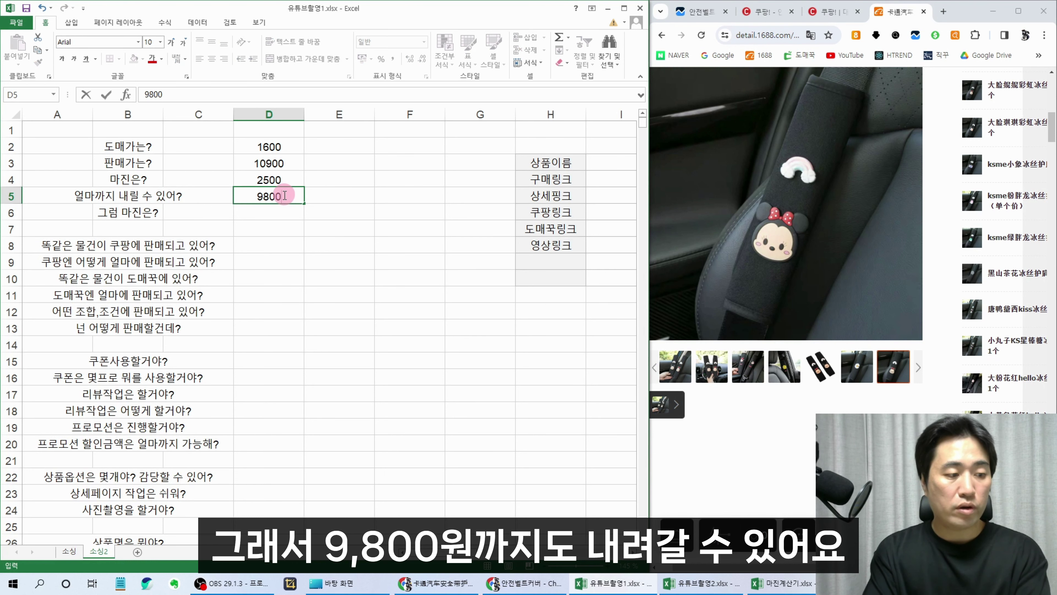
{"action": "key", "text": "Return"}
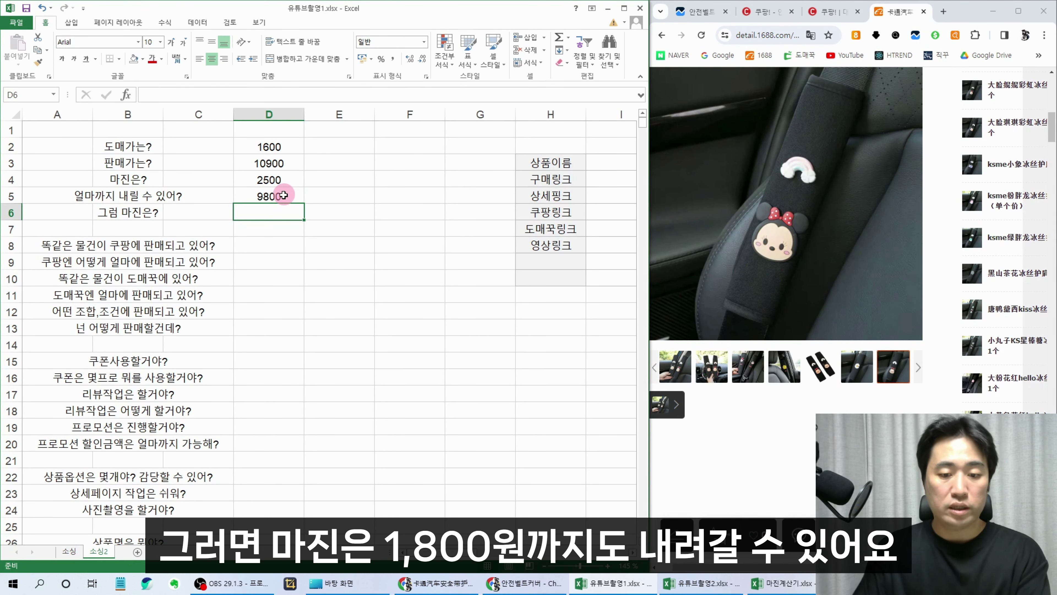
{"action": "key", "text": "alt+Tab"}
{"action": "left_click", "coordinate": [274, 216]}
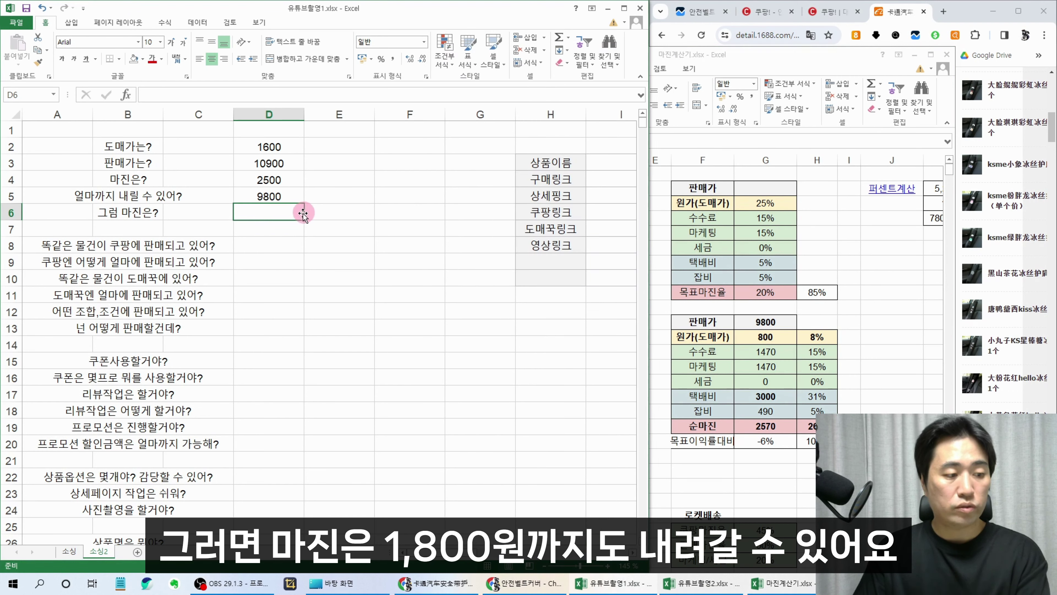
{"action": "type", "text": "1800"}
{"action": "key", "text": "Return"}
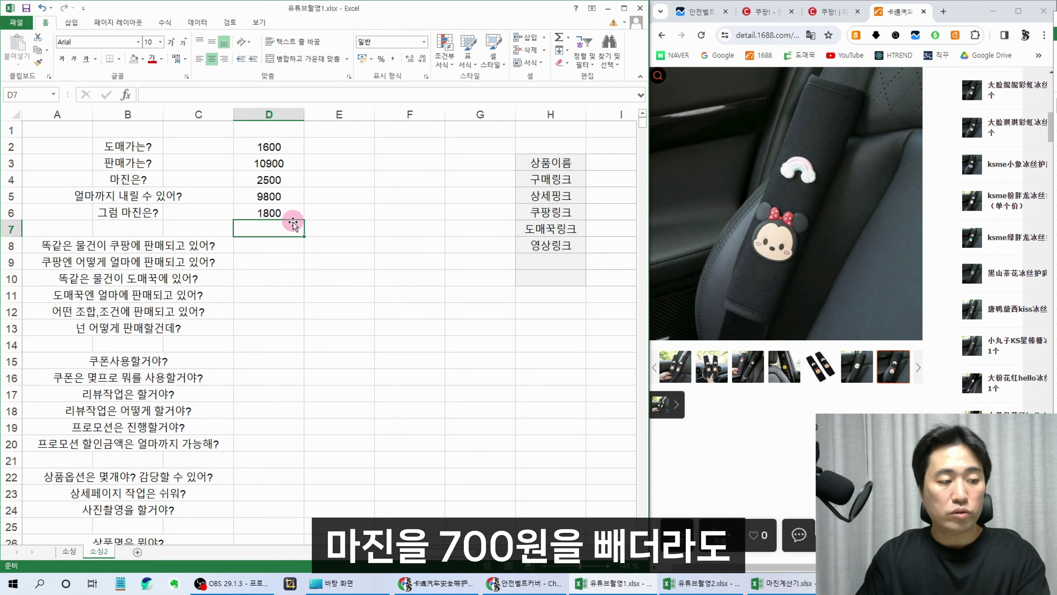
Consult the 대홍샵 Coupang listing and answer the two Coupang questions with "판매되고 있다" and "4개에 무료배송 13900원 판매중 리뷰는99개"
{"action": "left_click", "coordinate": [280, 251]}
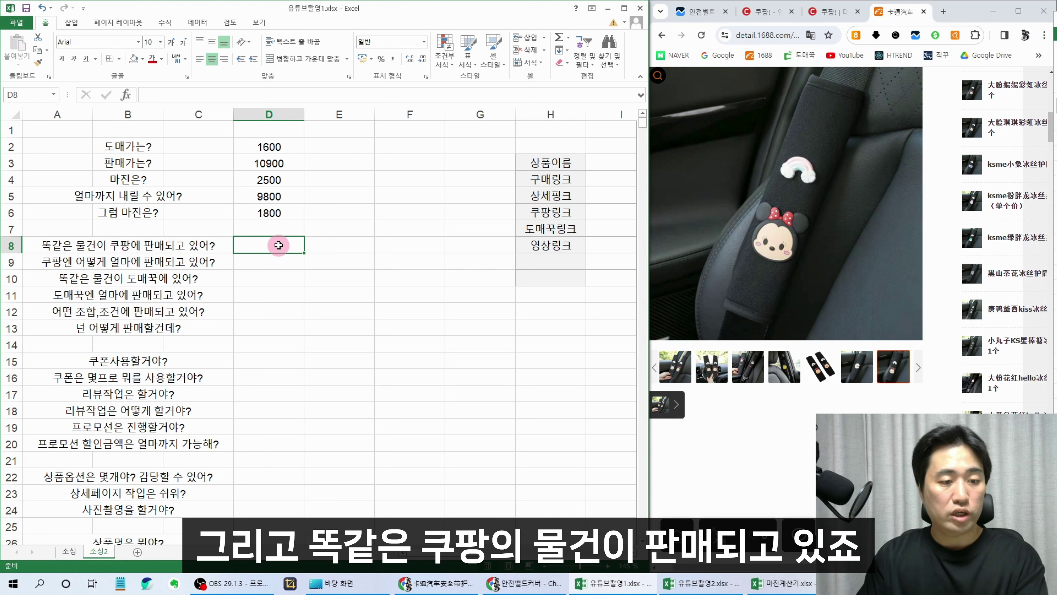
{"action": "left_click", "coordinate": [829, 11]}
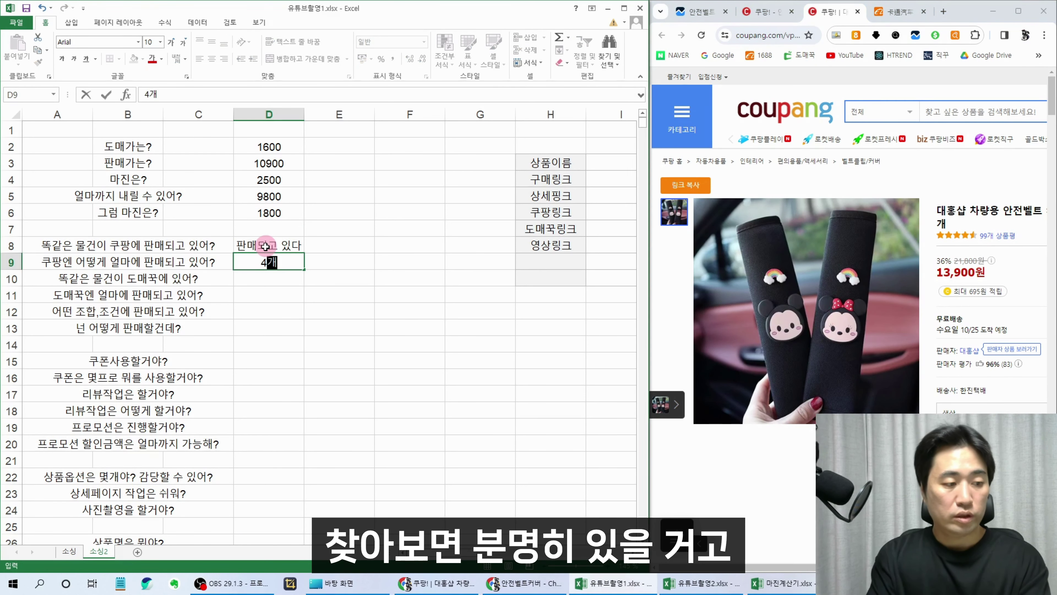
{"action": "type", "text": "개"}
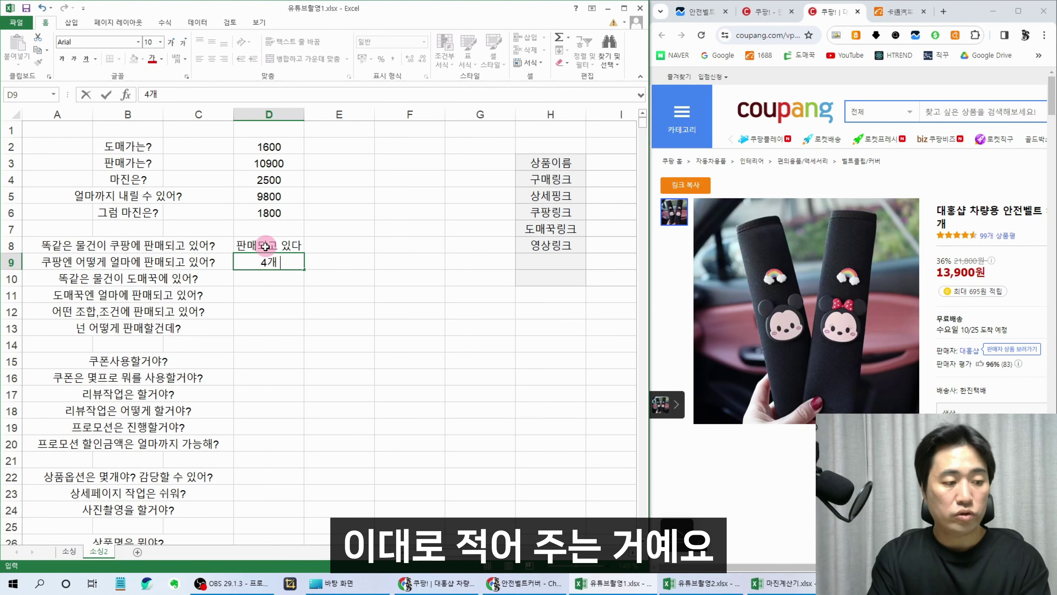
{"action": "type", "text": " 에 무"}
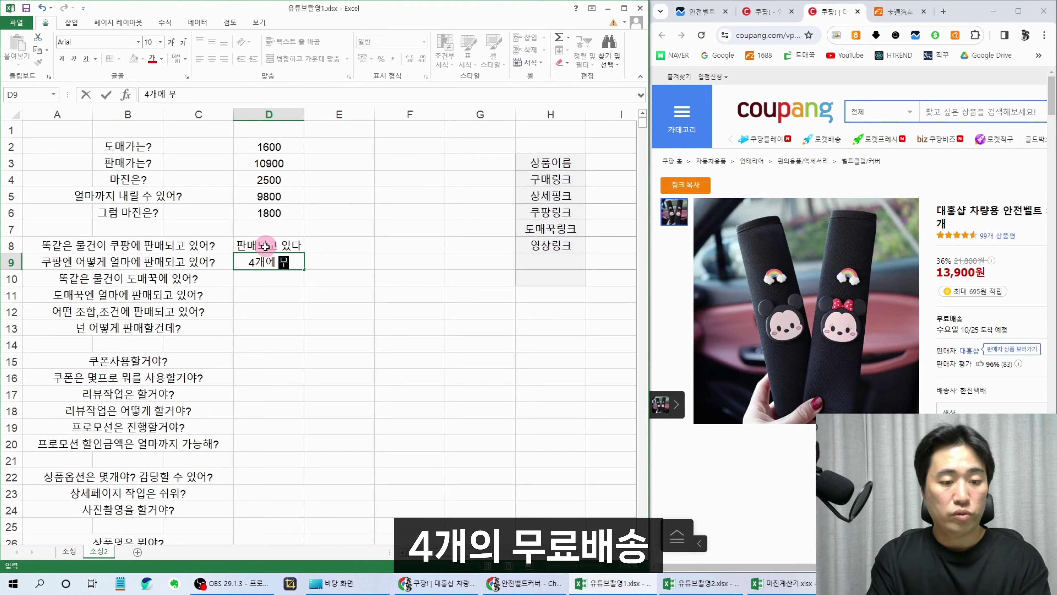
{"action": "type", "text": "료배송 139"}
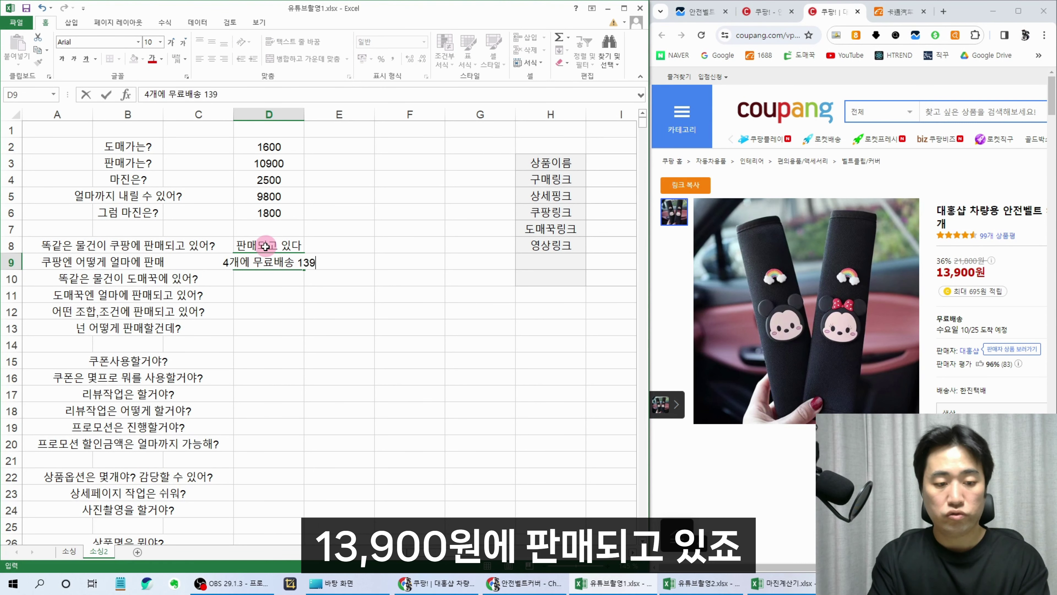
{"action": "type", "text": "00ㅇ 판매중 리뷰는99개"}
{"action": "key", "text": "Return"}
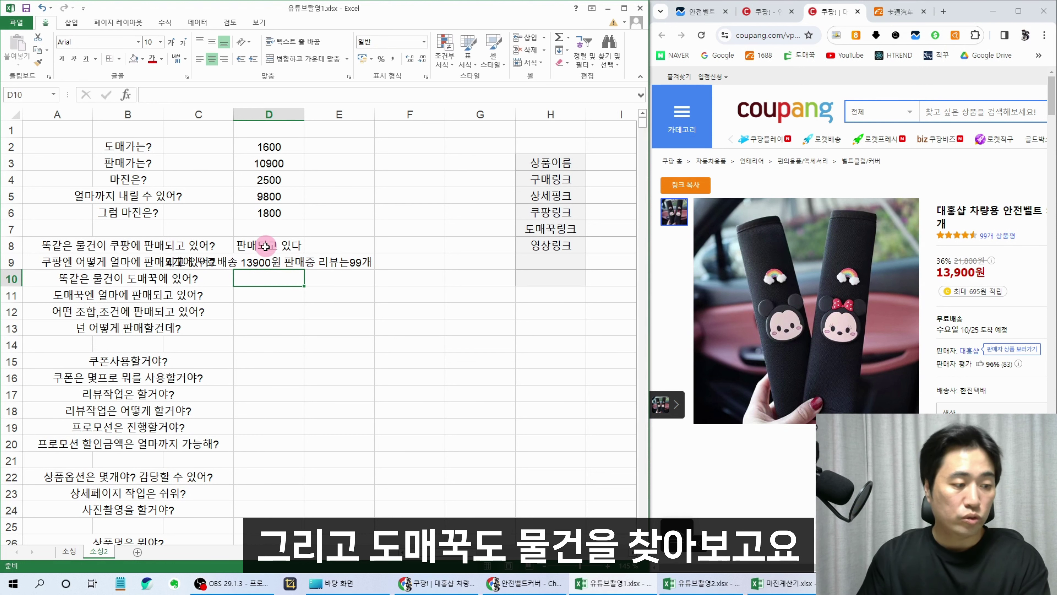
Open the 도매꾹 results for 안전벨트커버 from the Item Scout keyword page and look through the listings for the same seat belt cover
{"action": "left_click", "coordinate": [707, 8]}
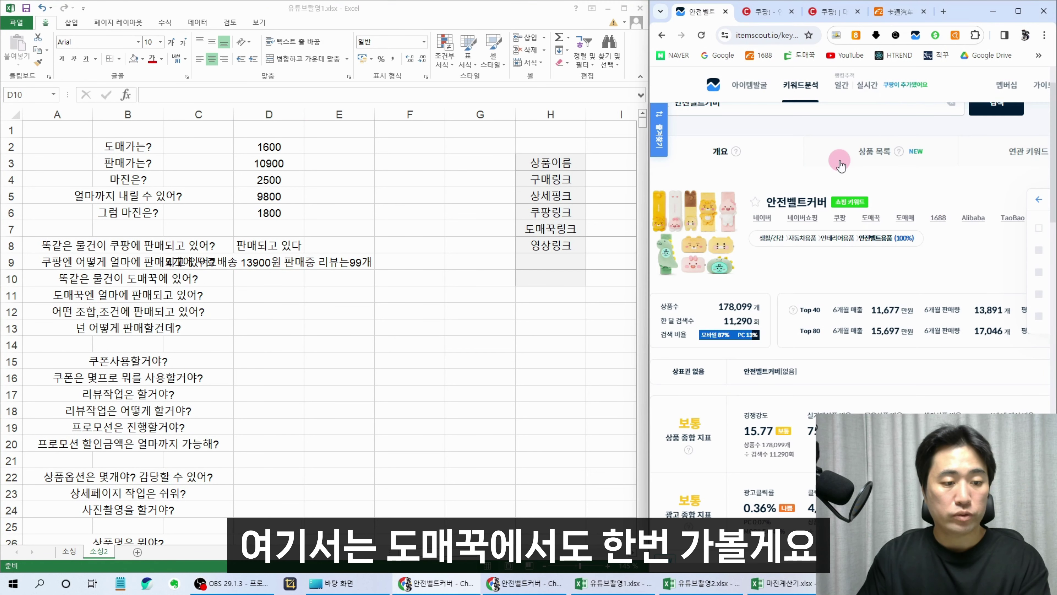
{"action": "left_click", "coordinate": [869, 218]}
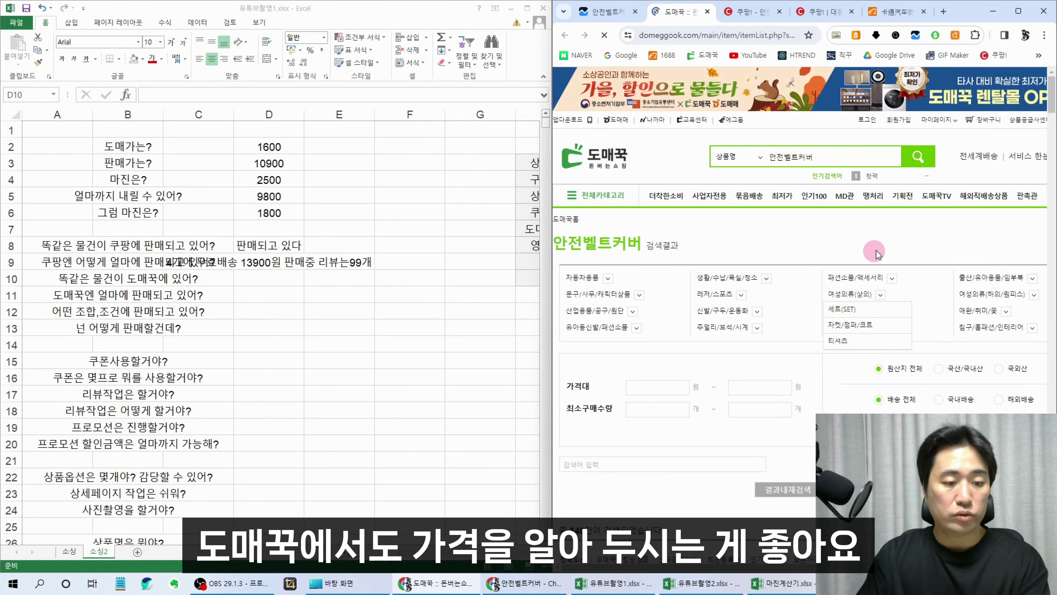
{"action": "scroll", "coordinate": [874, 252], "scroll_direction": "down", "scroll_amount": 15}
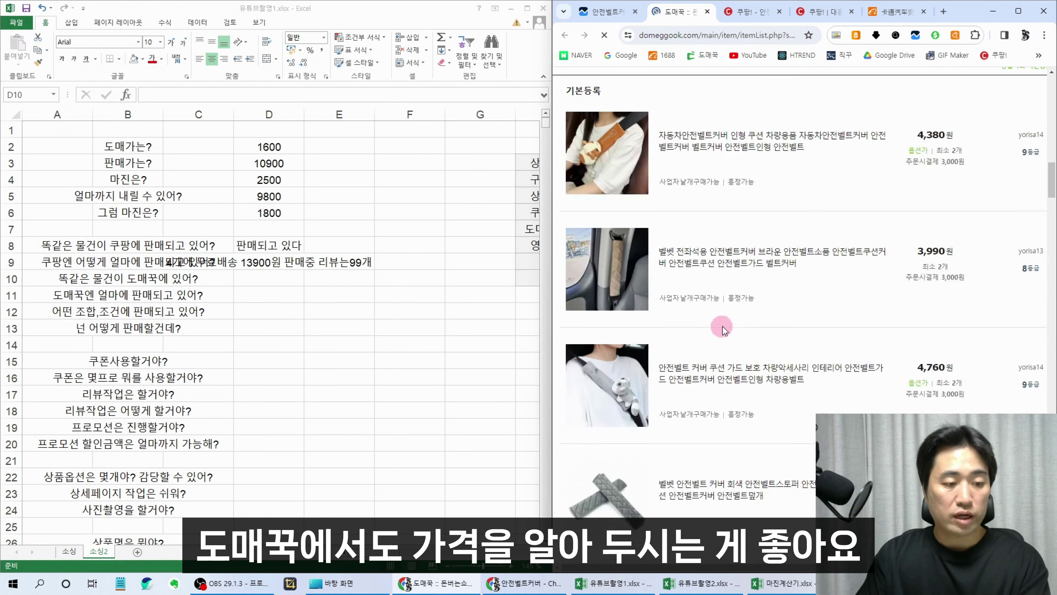
{"action": "scroll", "coordinate": [723, 329], "scroll_direction": "down", "scroll_amount": 3}
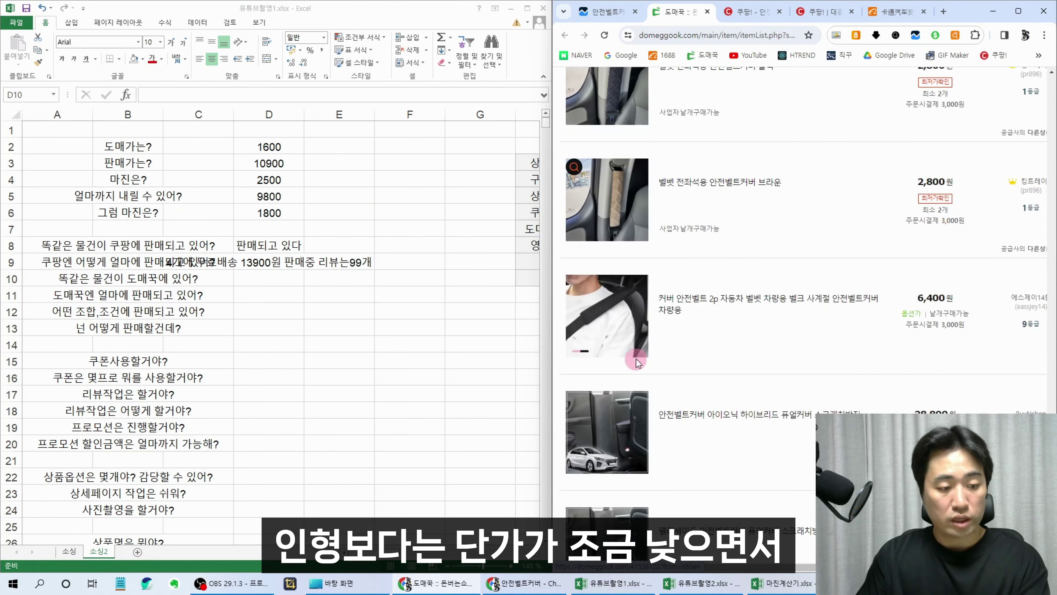
{"action": "scroll", "coordinate": [636, 358], "scroll_direction": "down", "scroll_amount": 20}
{"action": "left_click", "coordinate": [648, 283]}
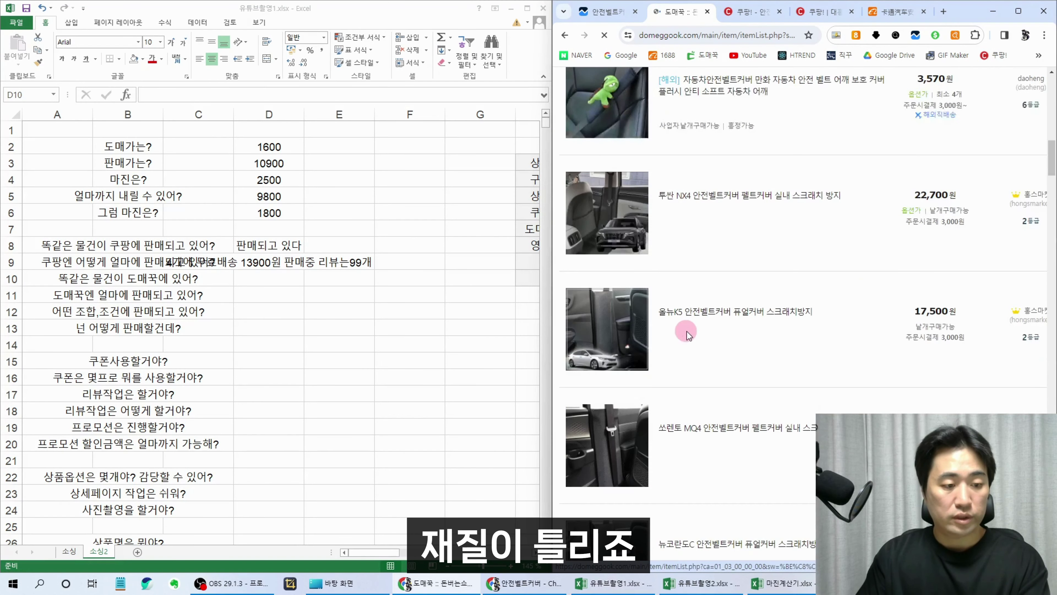
{"action": "scroll", "coordinate": [686, 331], "scroll_direction": "down", "scroll_amount": 10}
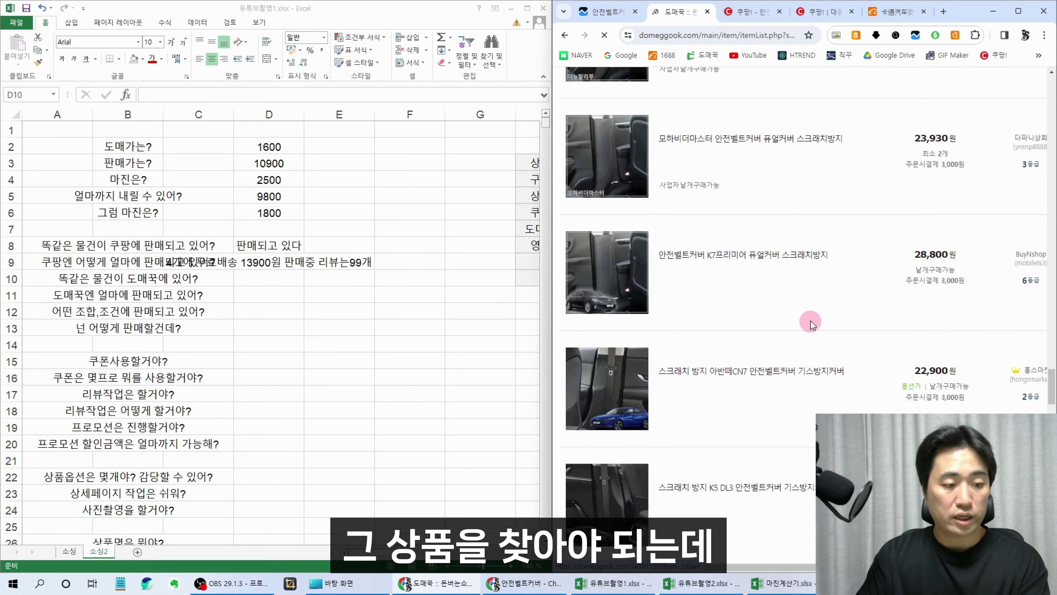
Run the AliPrice image search for the 1688 seat belt cover on 네이버 and compare the matching products and prices
{"action": "left_click", "coordinate": [894, 12]}
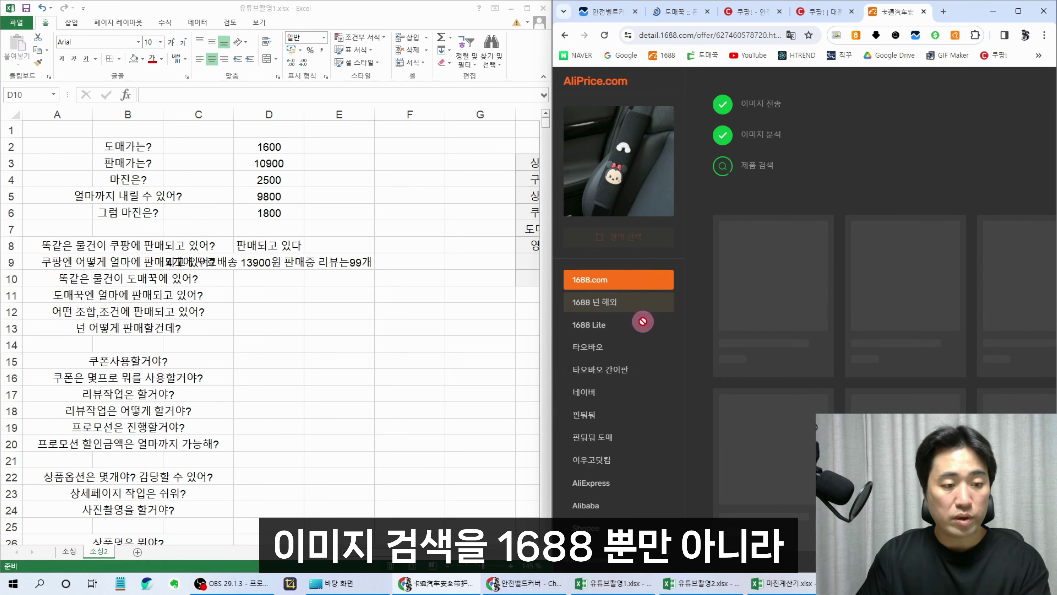
{"action": "left_click", "coordinate": [620, 393]}
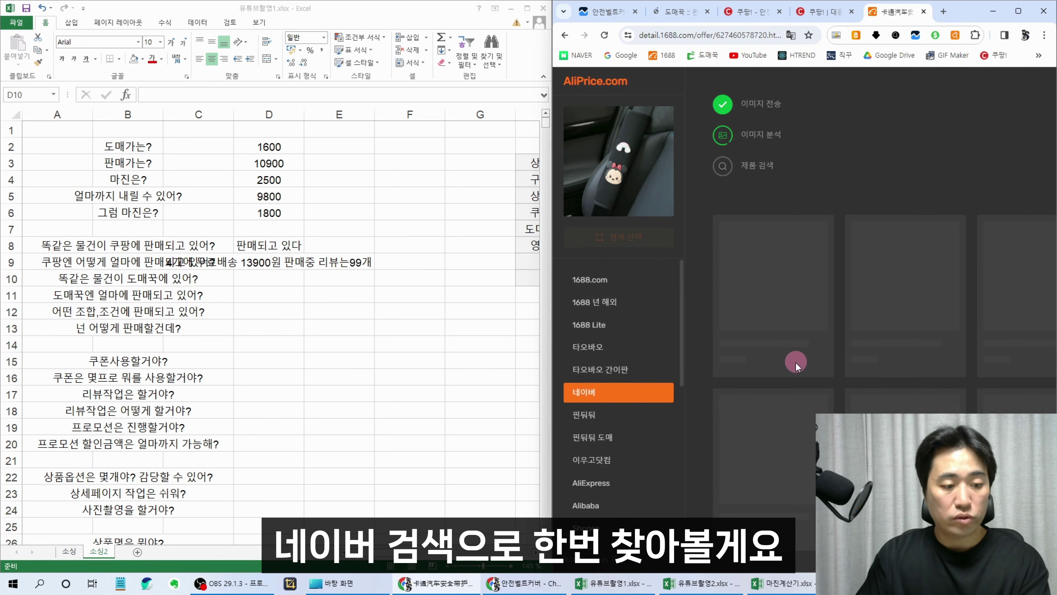
{"action": "scroll", "coordinate": [846, 223], "scroll_direction": "down", "scroll_amount": 2}
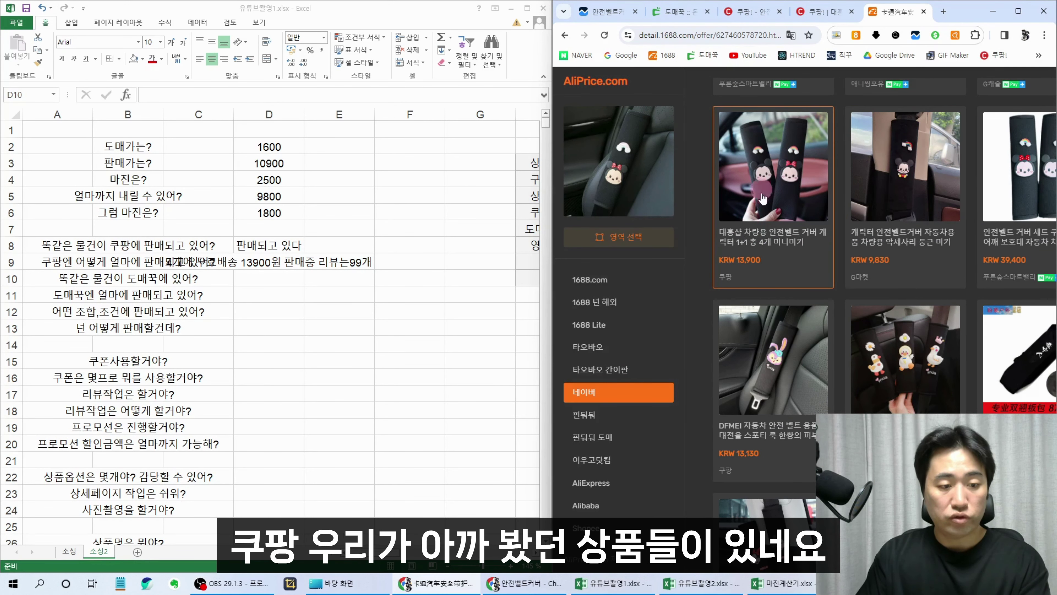
{"action": "scroll", "coordinate": [902, 210], "scroll_direction": "down", "scroll_amount": 6}
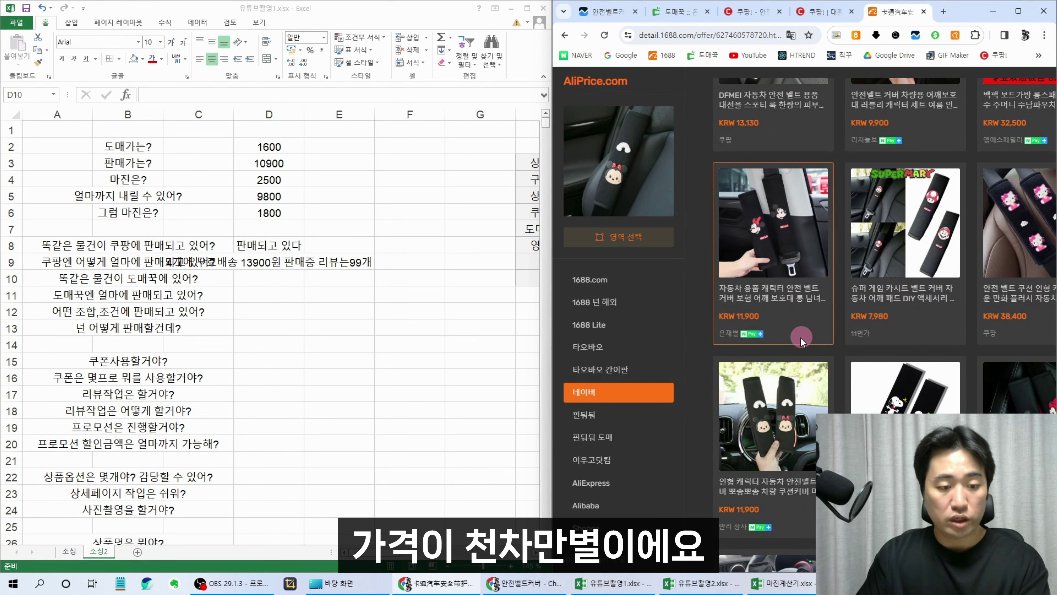
{"action": "scroll", "coordinate": [979, 320], "scroll_direction": "down", "scroll_amount": 10}
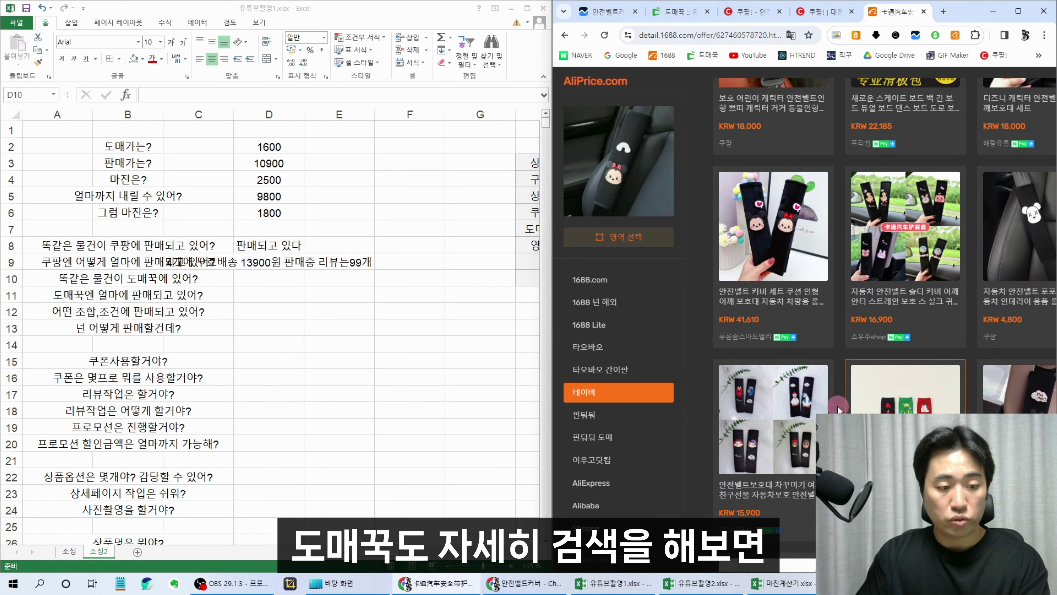
Return to the 도매꾹 results and answer the checklist's availability and price questions with "못찾음" and "선결제로 개당3000원에 판매예상"
{"action": "left_click", "coordinate": [817, 12]}
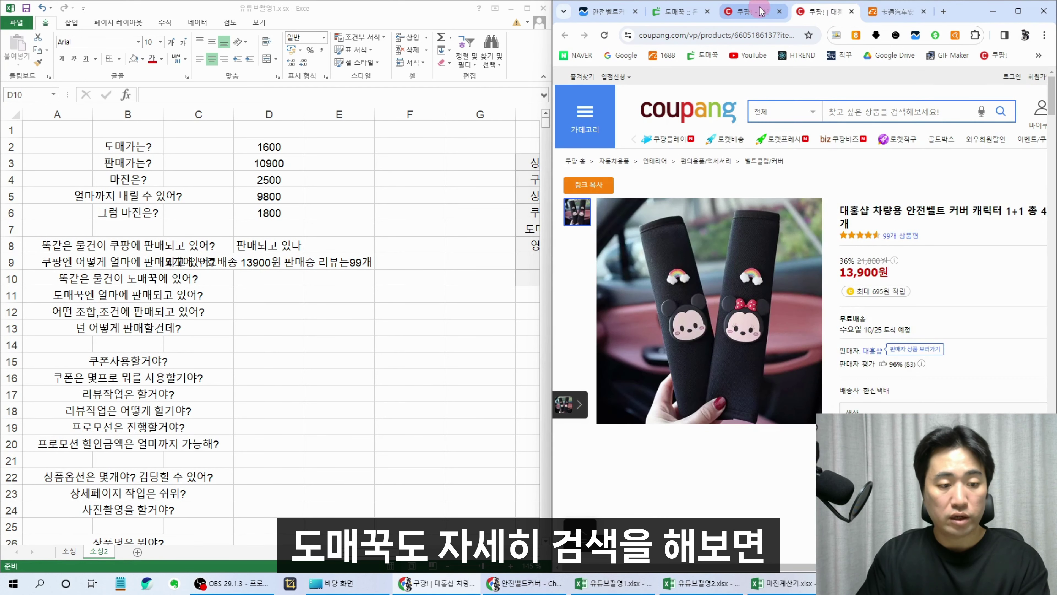
{"action": "left_click", "coordinate": [760, 11]}
{"action": "left_click", "coordinate": [681, 14]}
{"action": "left_click", "coordinate": [435, 286]}
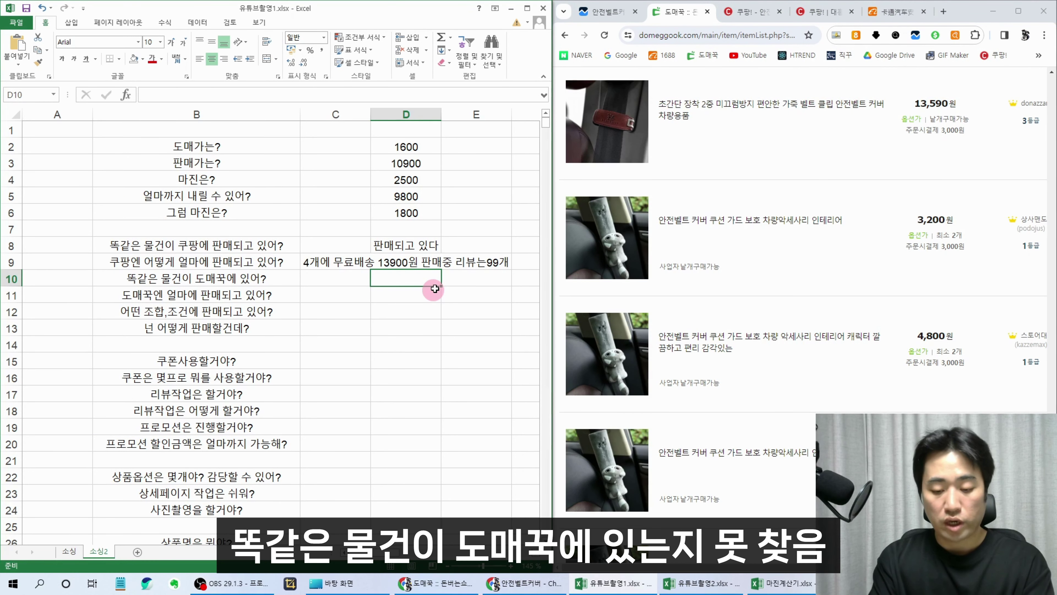
{"action": "type", "text": "못찾음"}
{"action": "key", "text": "Return"}
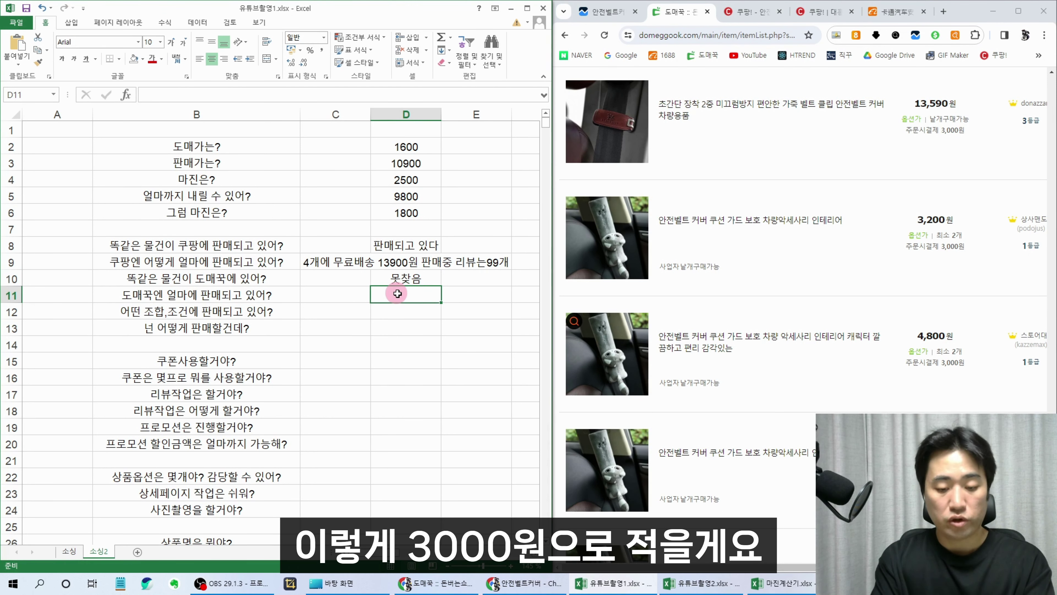
{"action": "type", "text": "선결제로 개당3000원에 판매예상"}
{"action": "key", "text": "Return"}
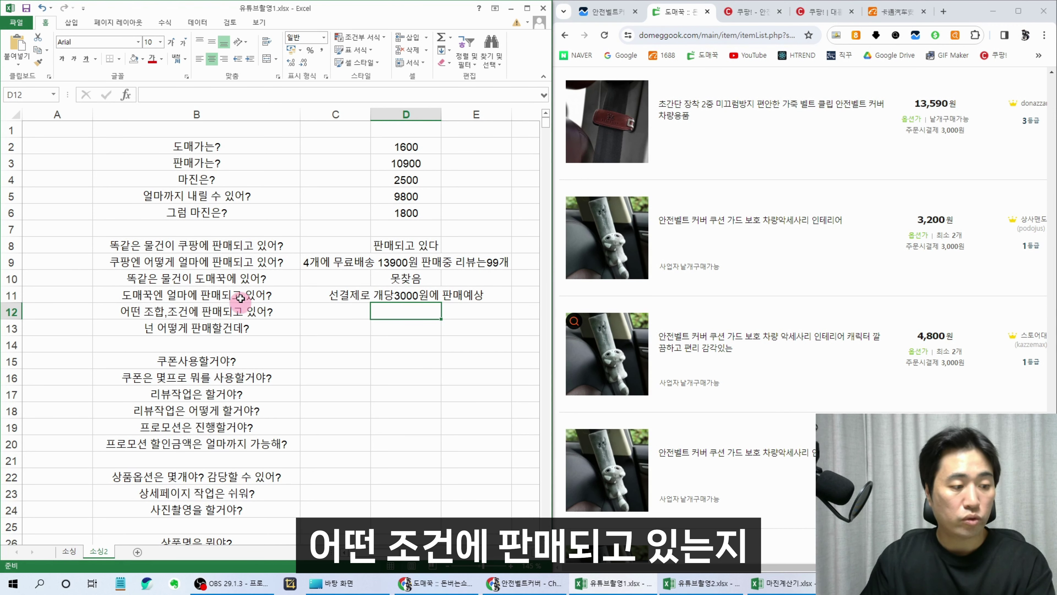
Answer the selling-conditions question with "1~4개까지 세트로 구성해서 판매중" and the own-sales-plan question with "2개 세트로 구성해서 판매"
{"action": "type", "text": "1"}
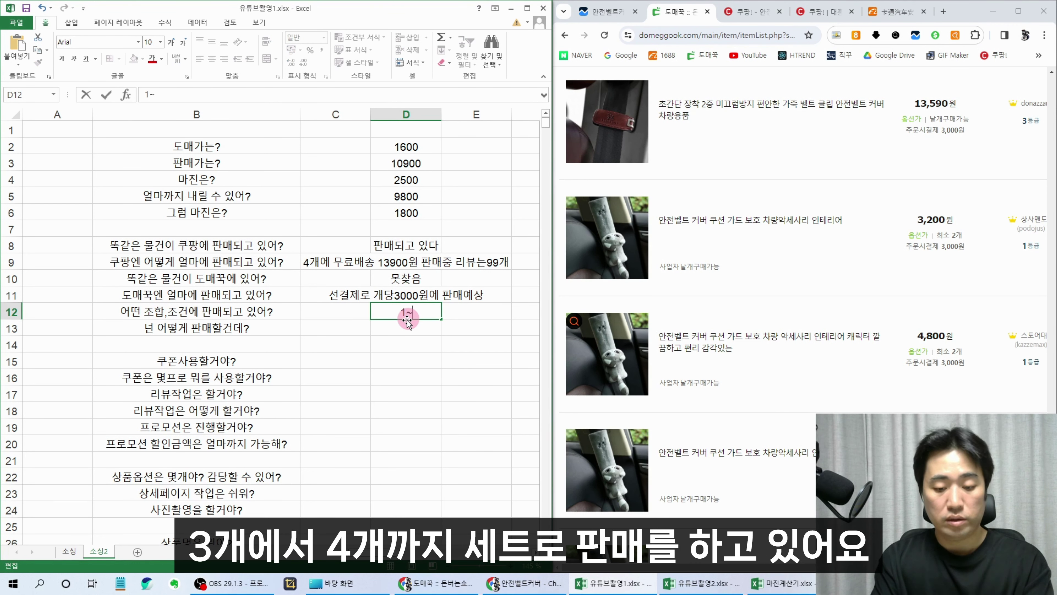
{"action": "type", "text": "~4개까지 세트"}
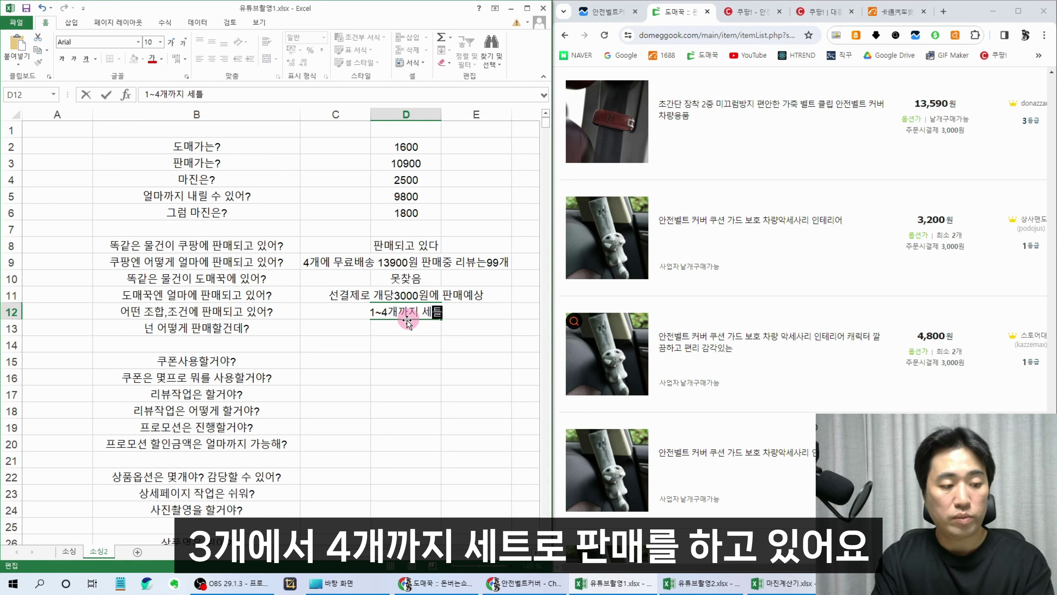
{"action": "type", "text": "로 판"}
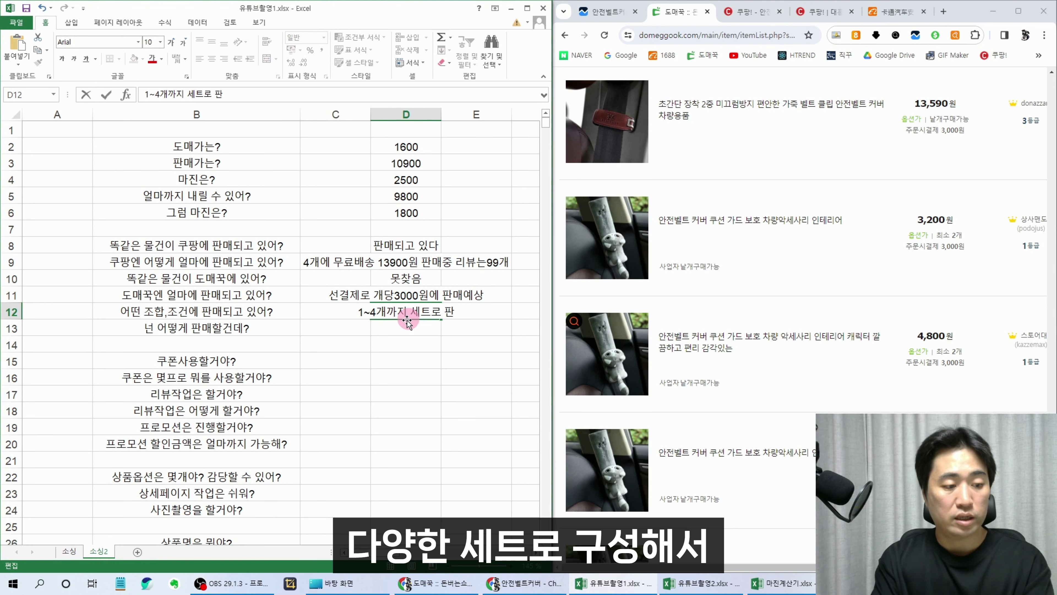
{"action": "key", "text": "BackSpace"}
{"action": "type", "text": "구성해서 판매중"}
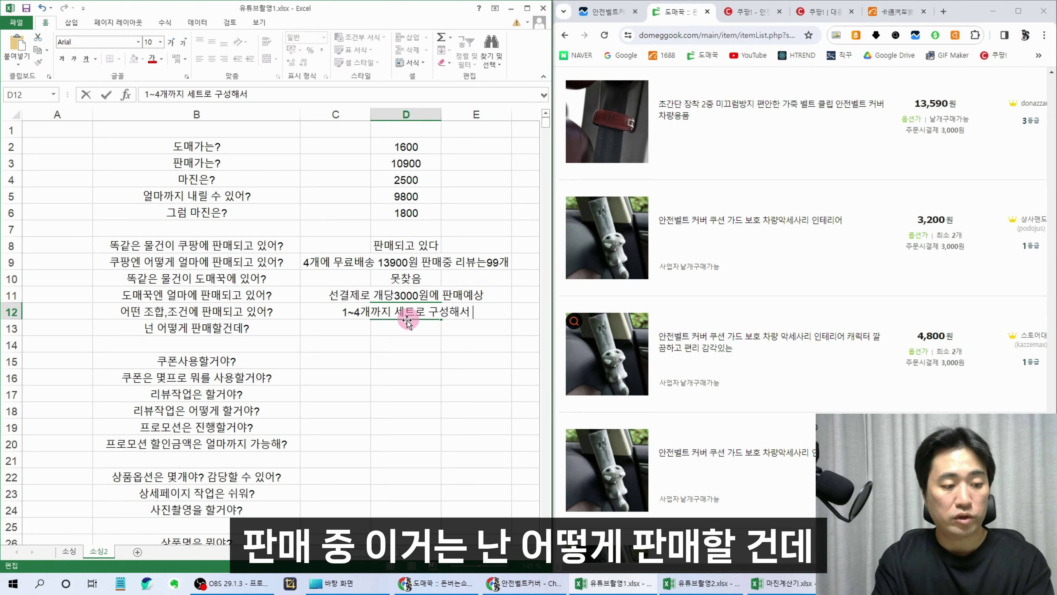
{"action": "key", "text": "Return"}
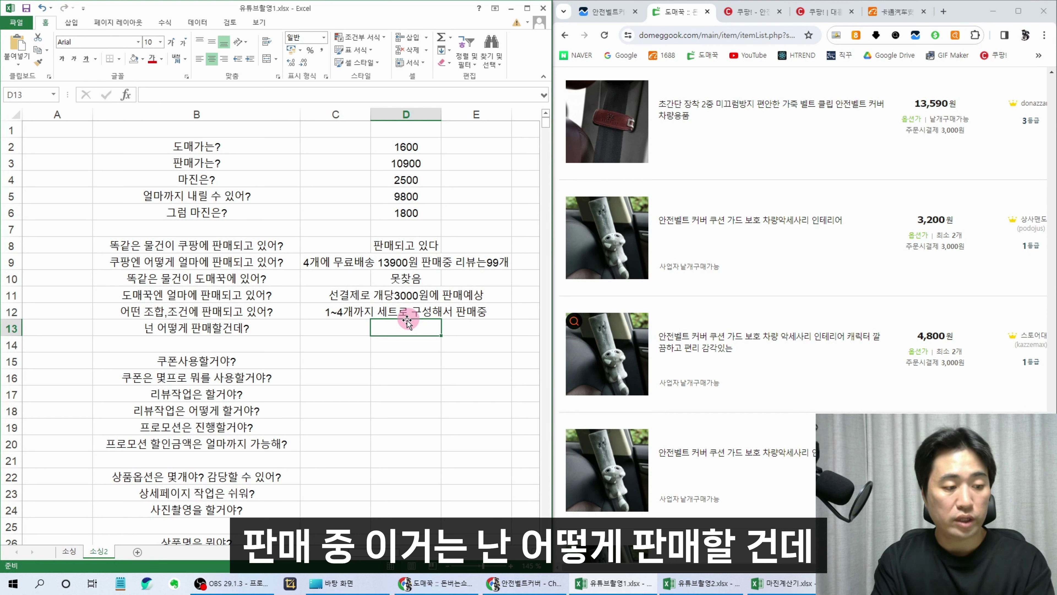
{"action": "type", "text": "2개 세트로 구성해서 판매"}
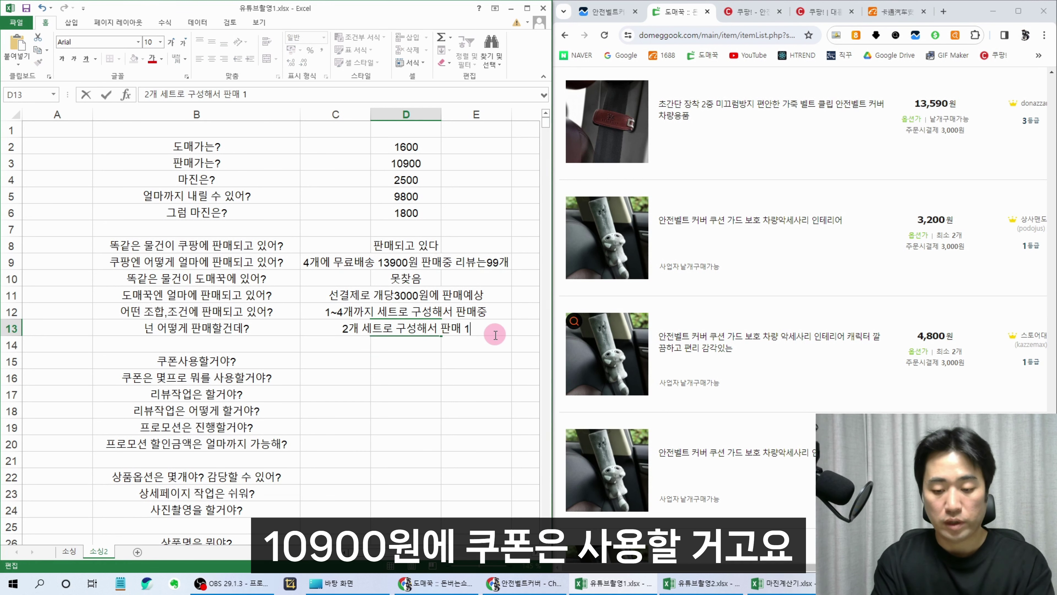
{"action": "key", "text": "Return"}
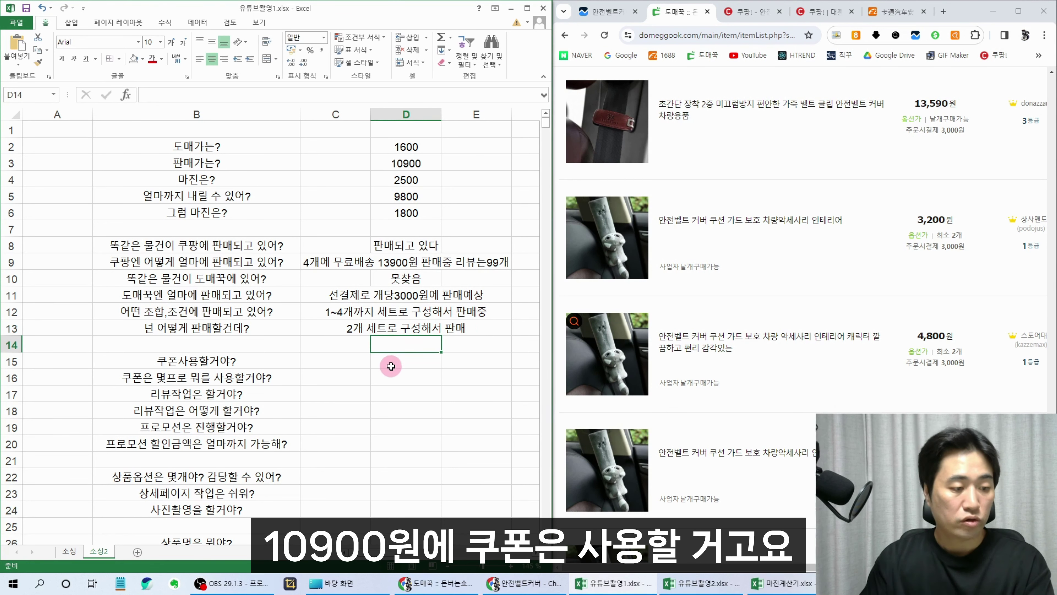
Answer the coupon-use question in D15 with "사용할거임"
{"action": "left_click", "coordinate": [392, 359]}
{"action": "type", "text": "쿠폰사"}
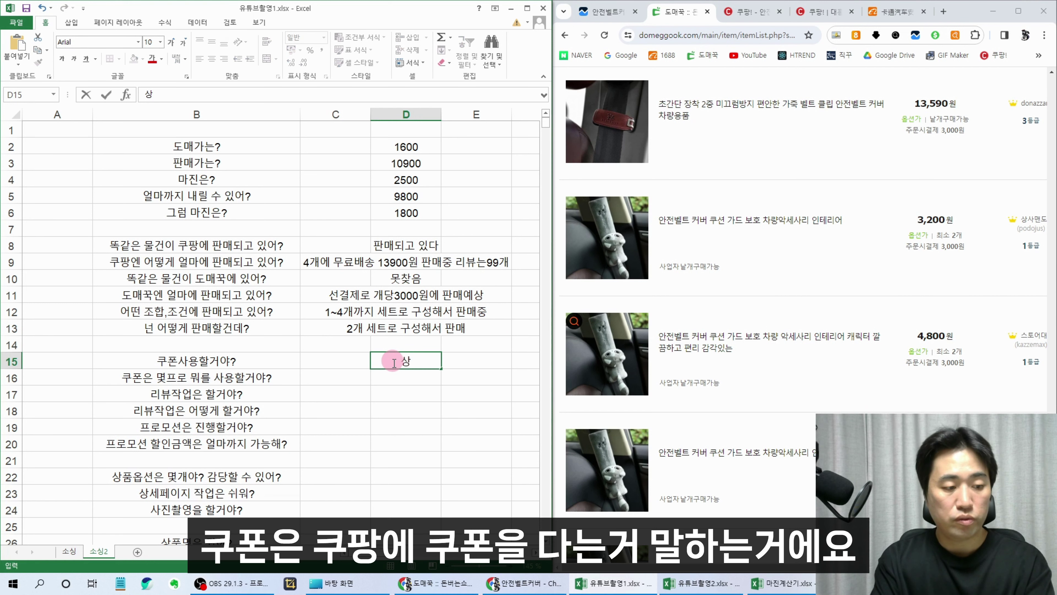
{"action": "key", "text": "BackSpace"}
{"action": "key", "text": "BackSpace"}
{"action": "key", "text": "BackSpace"}
{"action": "key", "text": "BackSpace"}
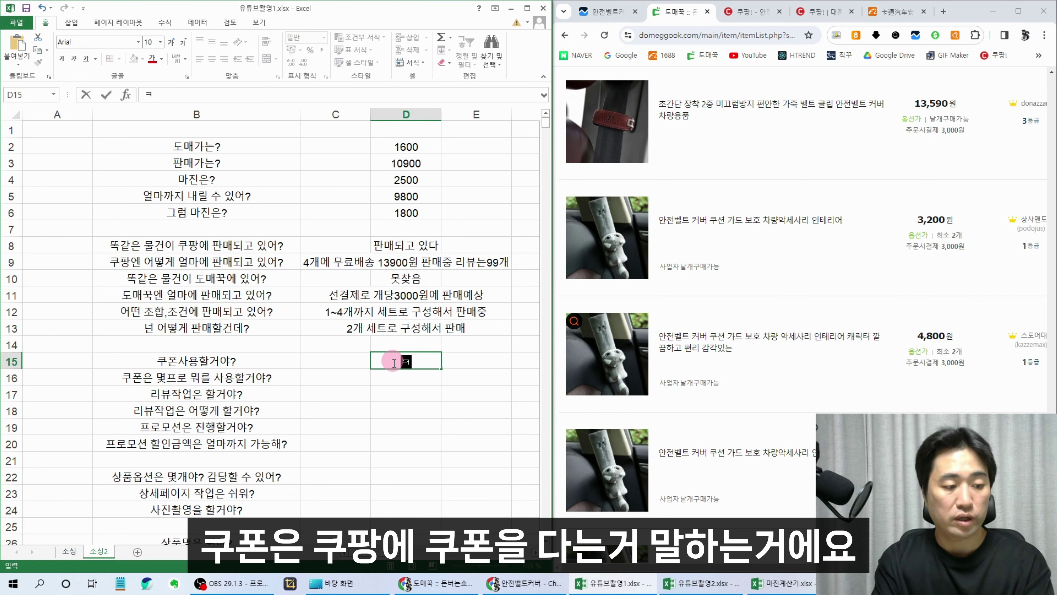
{"action": "key", "text": "BackSpace"}
{"action": "type", "text": "사"}
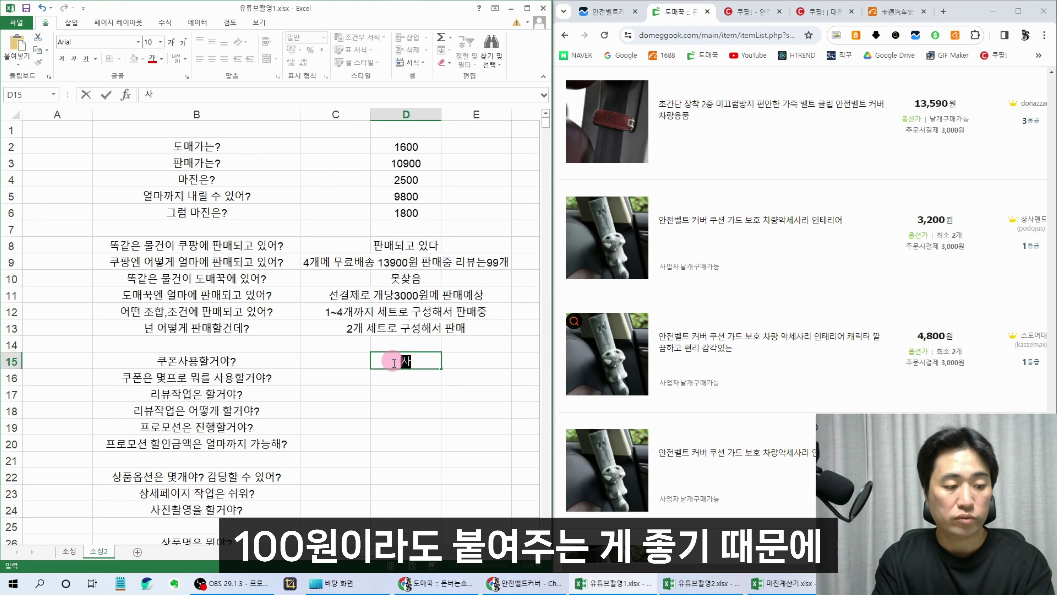
{"action": "type", "text": "용"}
{"action": "type", "text": "할거임"}
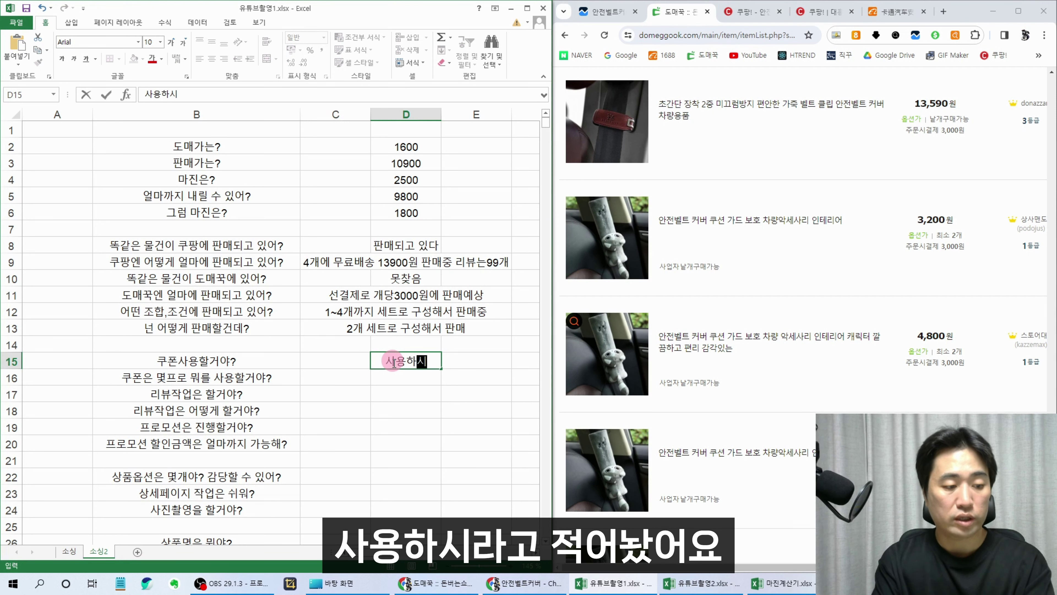
{"action": "key", "text": "Return"}
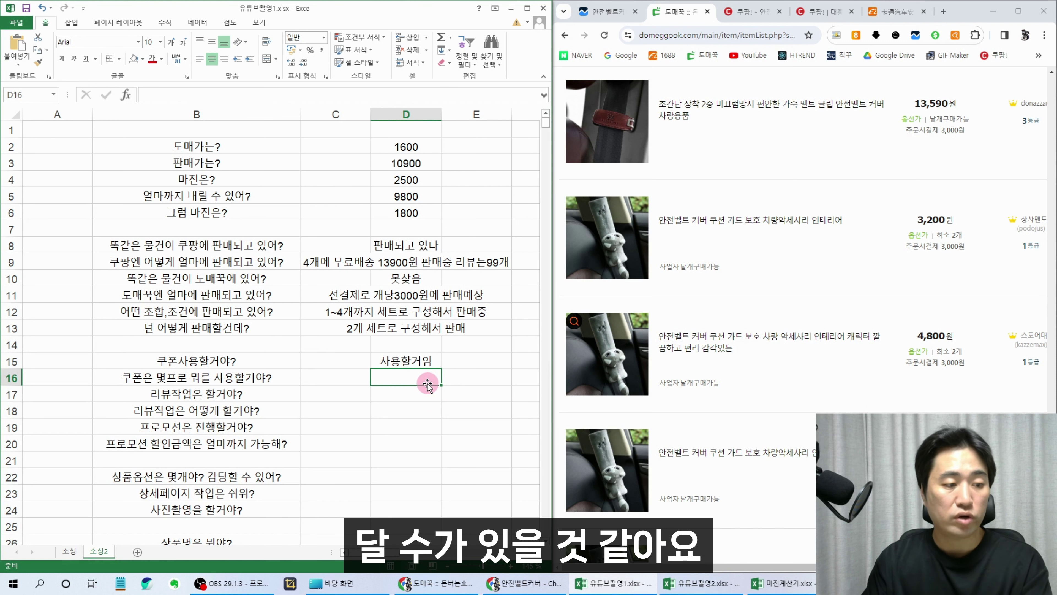
Answer the question about the coupon's percentage with "10%쿠폰을 사용할거임"
{"action": "type", "text": "10%"}
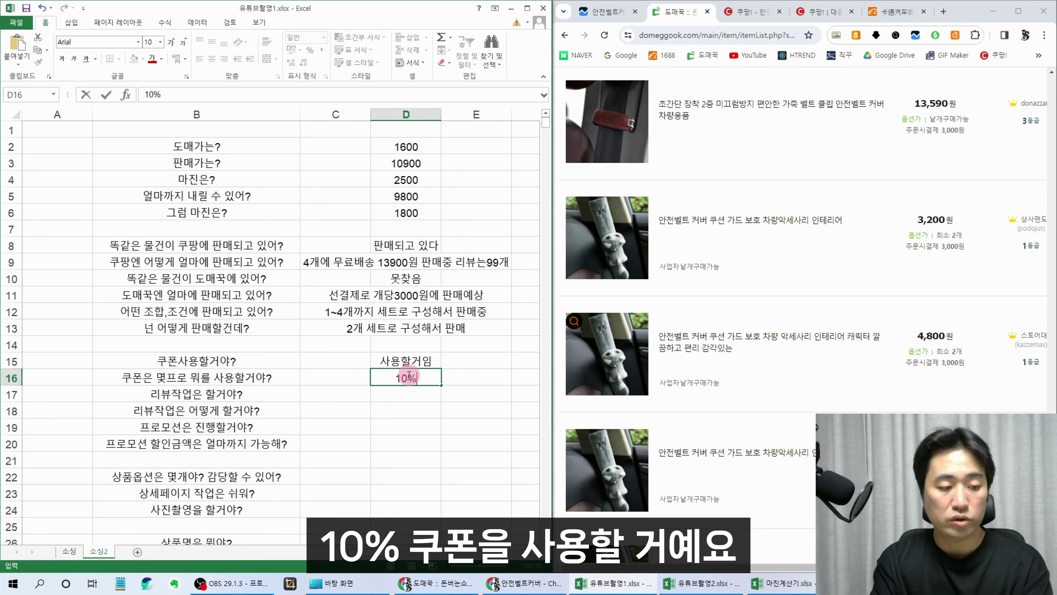
{"action": "type", "text": "쿠폰을 사용할거임"}
{"action": "key", "text": "Return"}
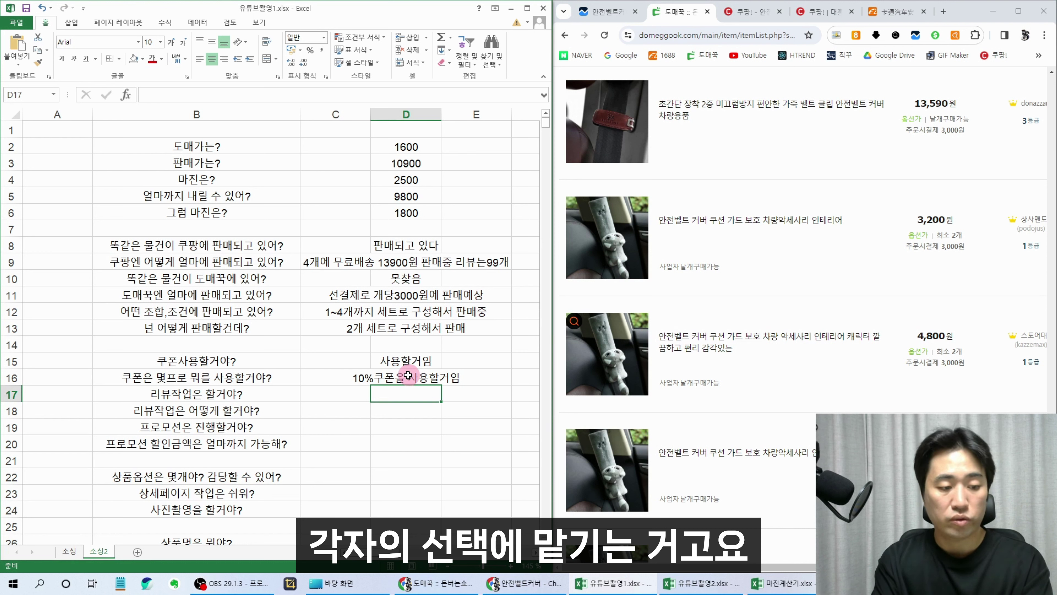
Enter "패스" as the answer to both review-work questions in D17 and D18
{"action": "type", "text": "패스"}
{"action": "key", "text": "Return"}
{"action": "type", "text": "패스"}
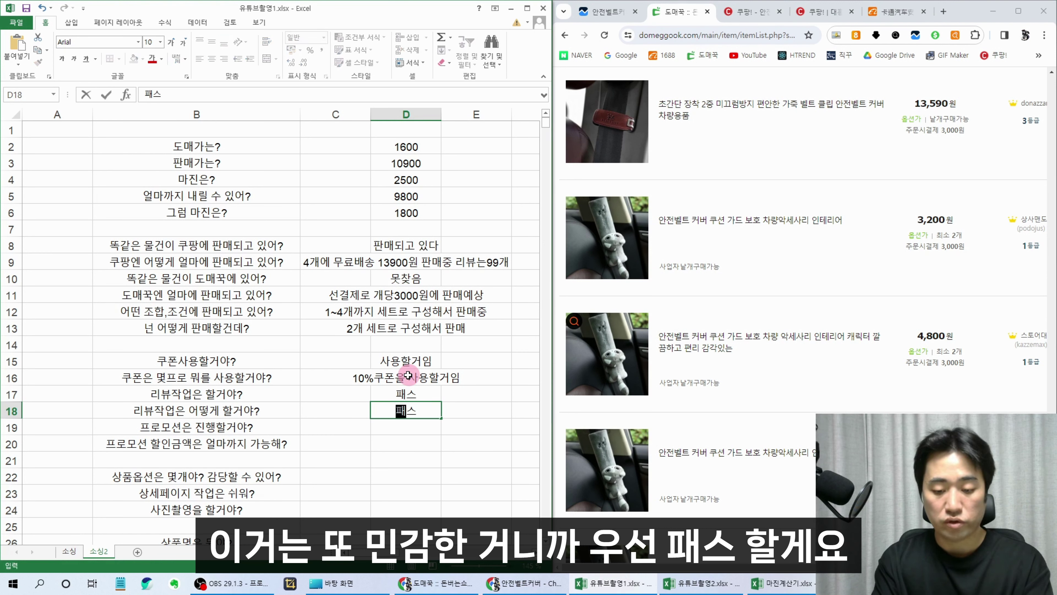
{"action": "key", "text": "Return"}
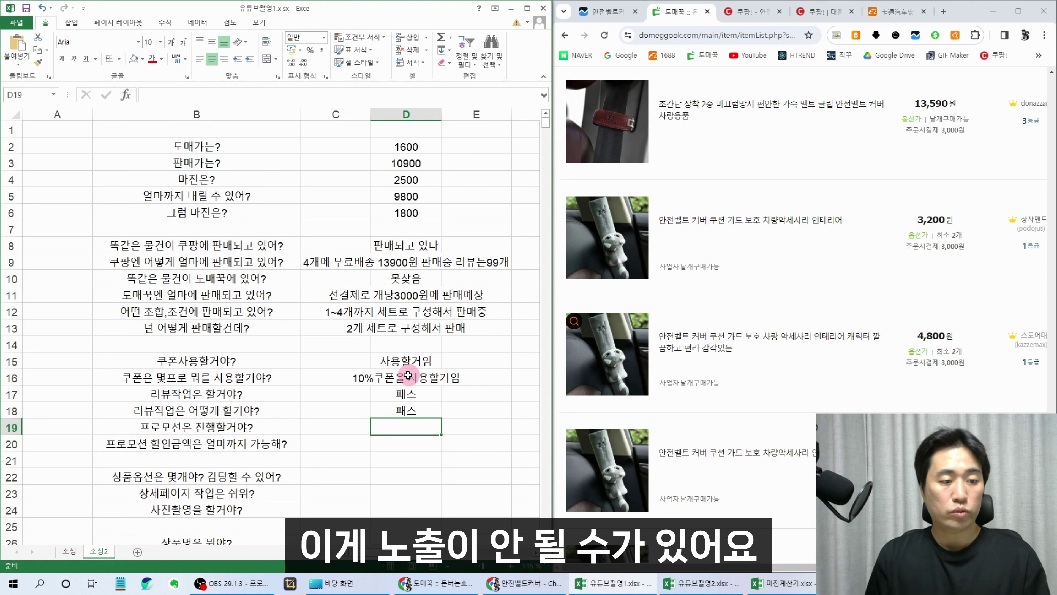
Answer the promotion question with "패스" and the maximum promotion discount question with "30%까지 진행할수 있음"
{"action": "type", "text": "패스"}
{"action": "key", "text": "Return"}
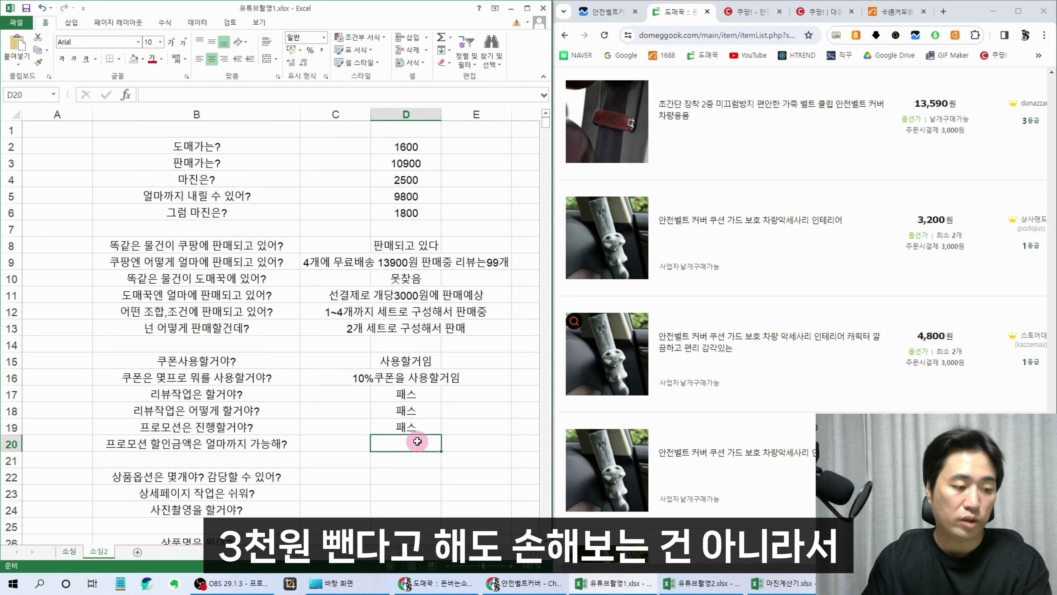
{"action": "type", "text": "30%"}
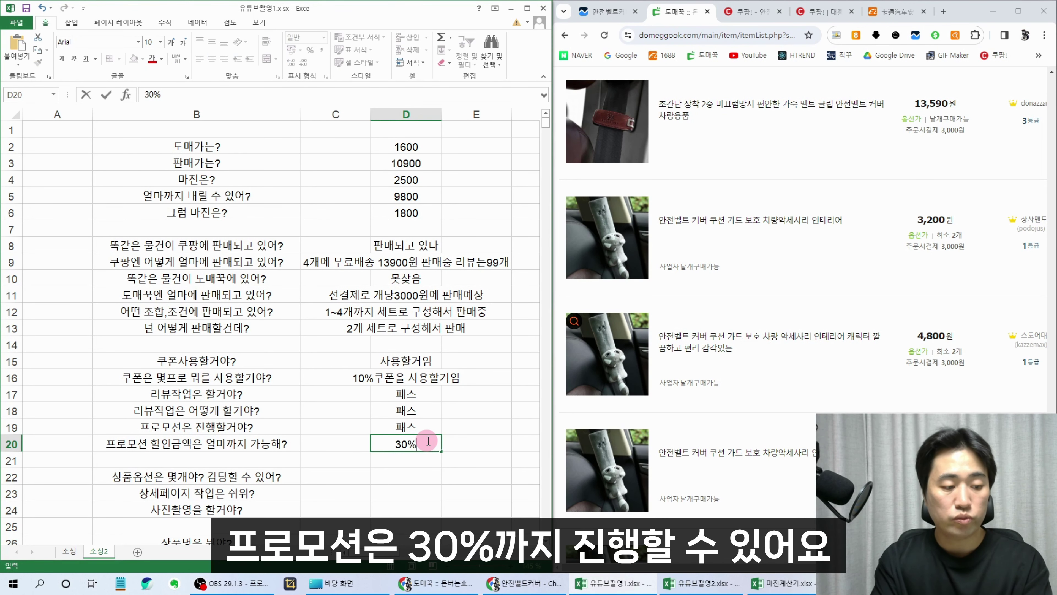
{"action": "type", "text": "까지 진행할수 있음"}
{"action": "key", "text": "Return"}
Review the seat belt cover designs offered on 1688 and answer the product options question in D22 with "2개씩세트 4가지종류"
{"action": "scroll", "coordinate": [220, 404], "scroll_direction": "down", "scroll_amount": 2}
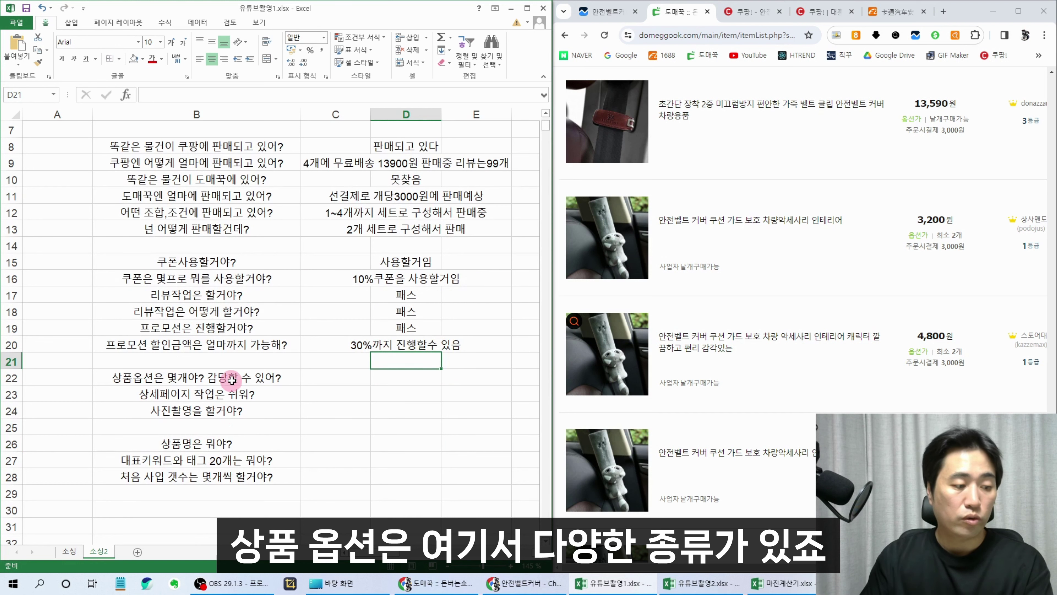
{"action": "left_click", "coordinate": [227, 379]}
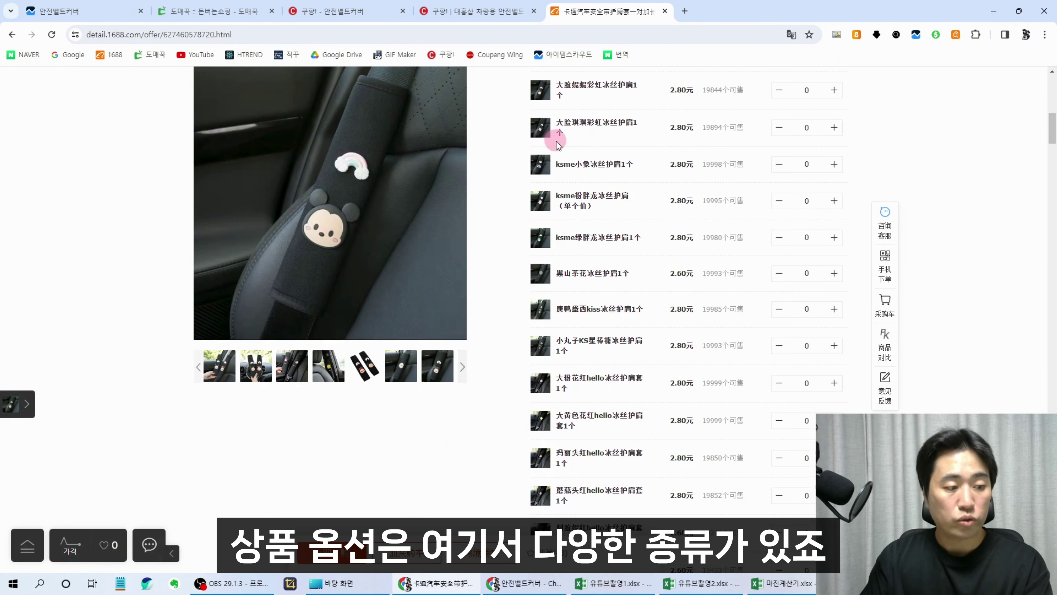
{"action": "scroll", "coordinate": [541, 208], "scroll_direction": "up", "scroll_amount": 4}
{"action": "scroll", "coordinate": [540, 216], "scroll_direction": "down", "scroll_amount": 8}
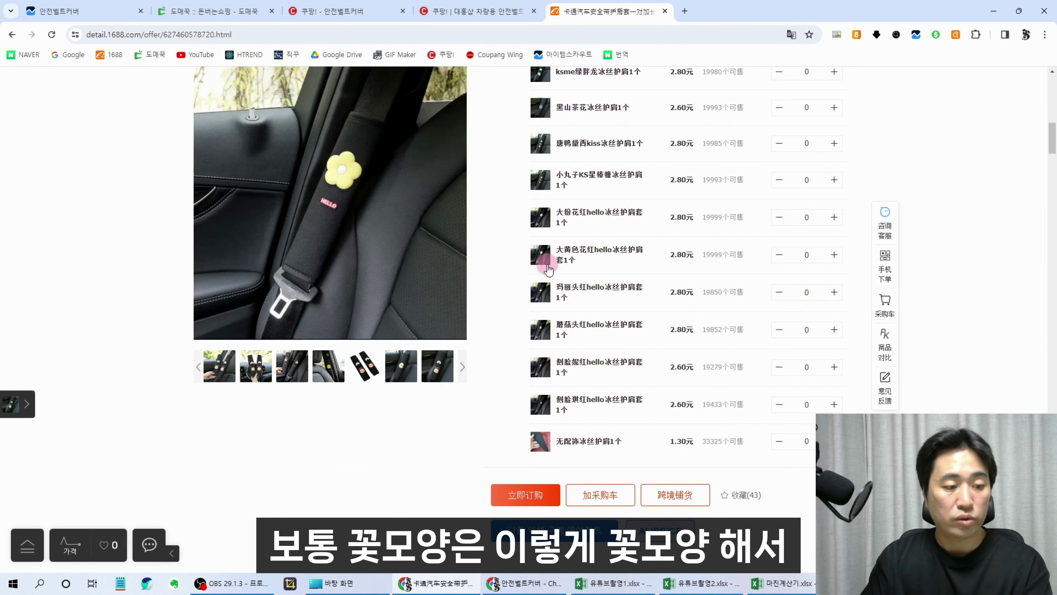
{"action": "scroll", "coordinate": [540, 275], "scroll_direction": "up", "scroll_amount": 1}
{"action": "scroll", "coordinate": [541, 275], "scroll_direction": "up", "scroll_amount": 2}
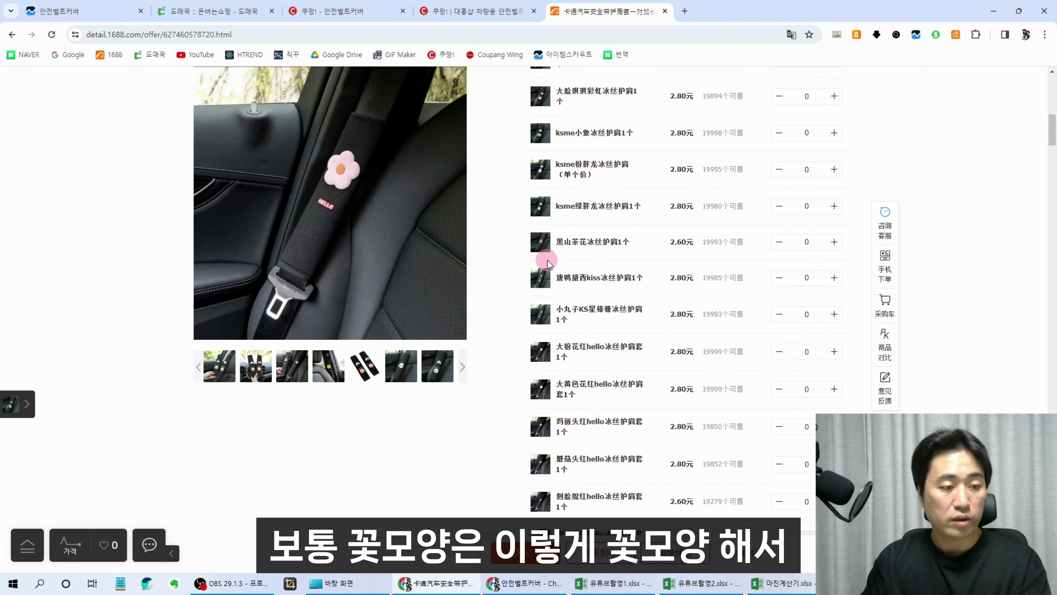
{"action": "left_click", "coordinate": [346, 11]}
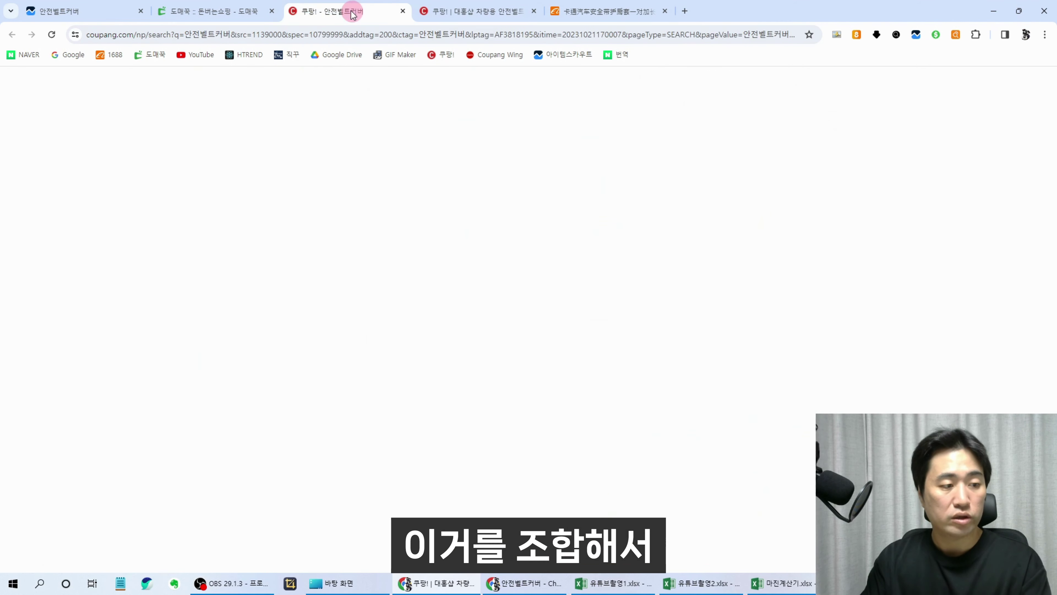
{"action": "left_click", "coordinate": [252, 12]}
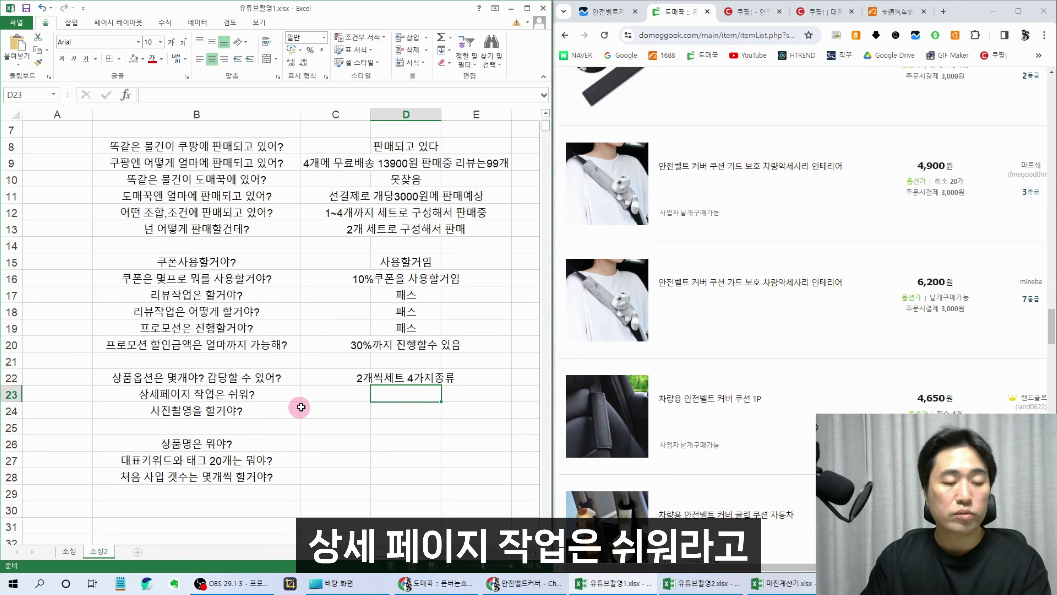
Examine the competitor's Coupang detail page for the seat belt cover to judge how hard its images and layout are to produce
{"action": "left_click", "coordinate": [851, 19]}
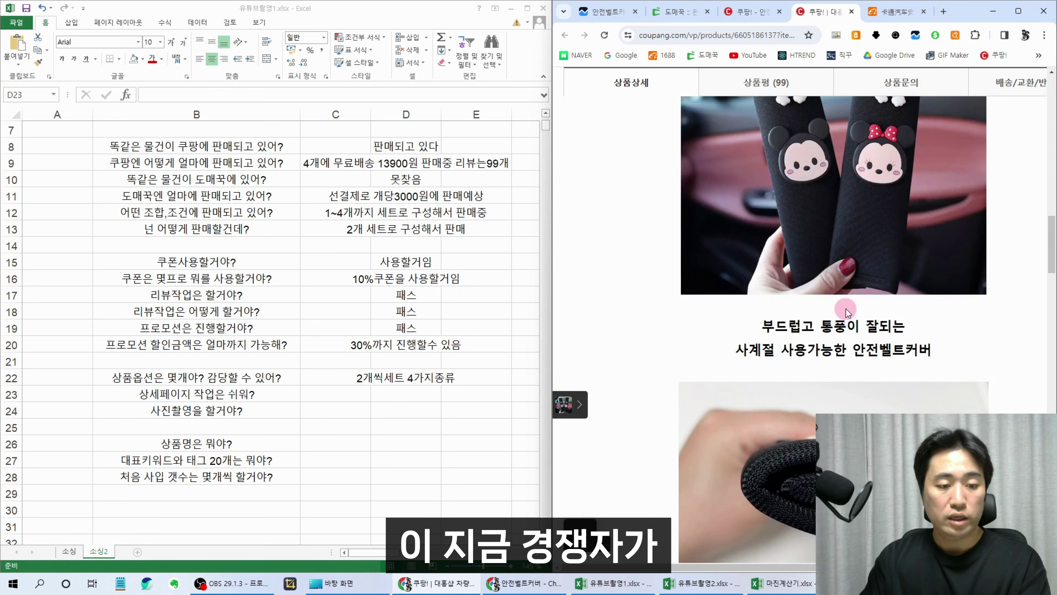
{"action": "scroll", "coordinate": [839, 316], "scroll_direction": "down", "scroll_amount": 5}
{"action": "left_click", "coordinate": [848, 273]}
{"action": "scroll", "coordinate": [845, 305], "scroll_direction": "down", "scroll_amount": 17}
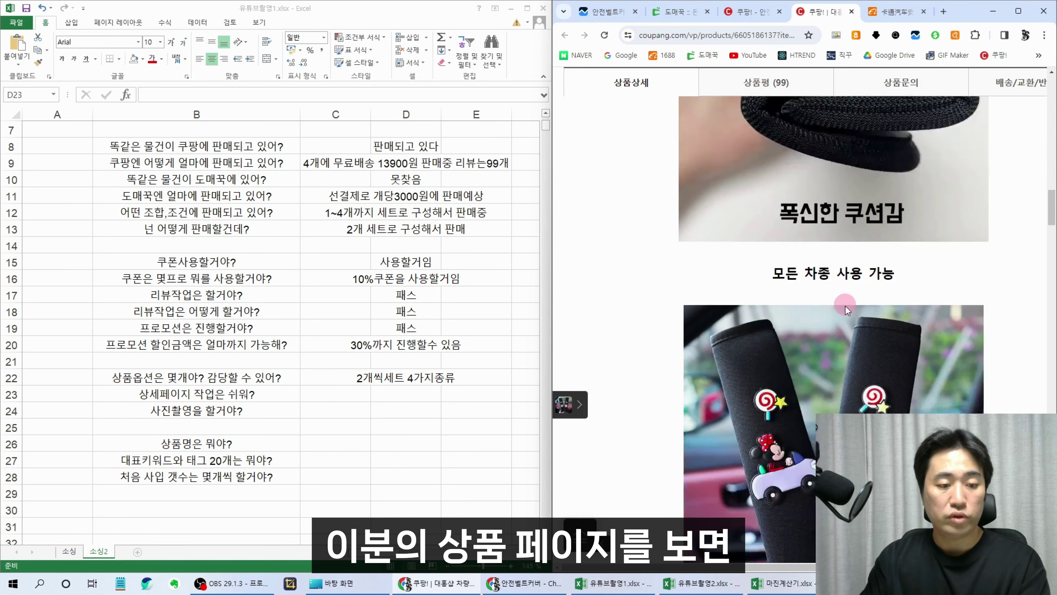
{"action": "scroll", "coordinate": [862, 310], "scroll_direction": "down", "scroll_amount": 10}
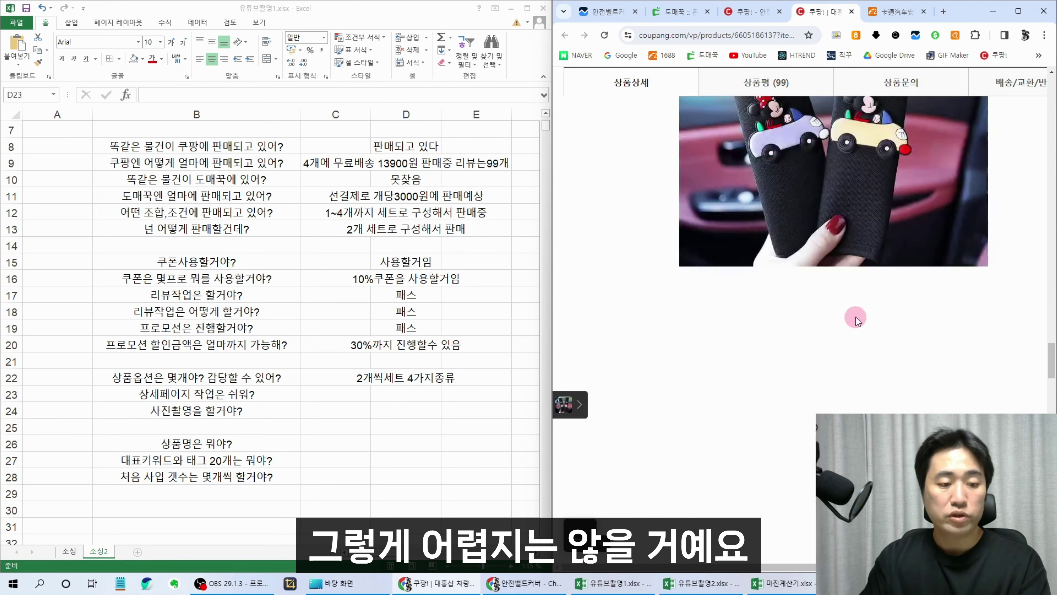
{"action": "scroll", "coordinate": [859, 319], "scroll_direction": "up", "scroll_amount": 5}
{"action": "scroll", "coordinate": [858, 319], "scroll_direction": "up", "scroll_amount": 10}
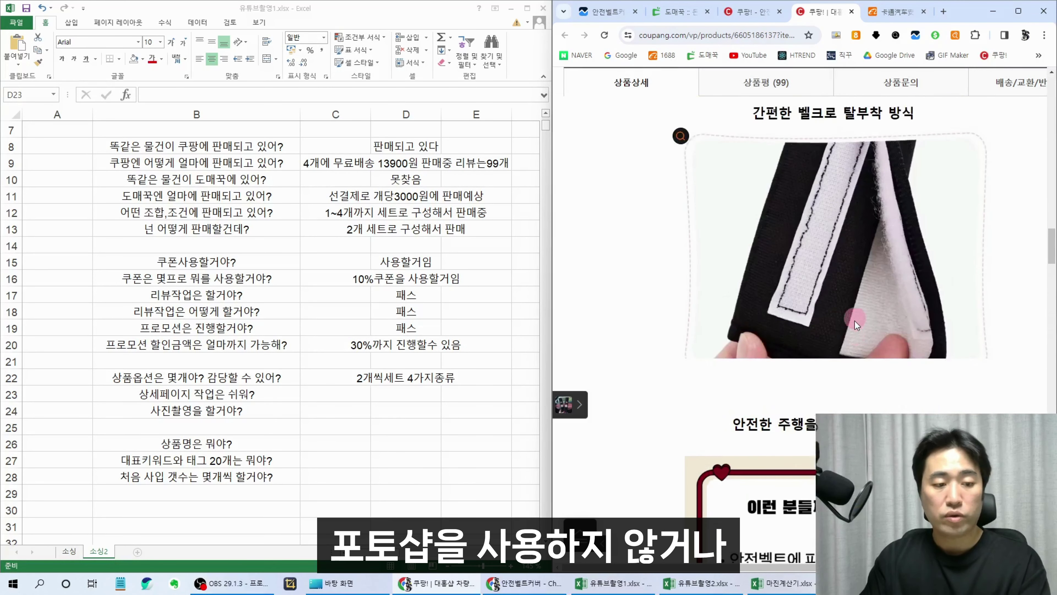
{"action": "scroll", "coordinate": [849, 325], "scroll_direction": "up", "scroll_amount": 10}
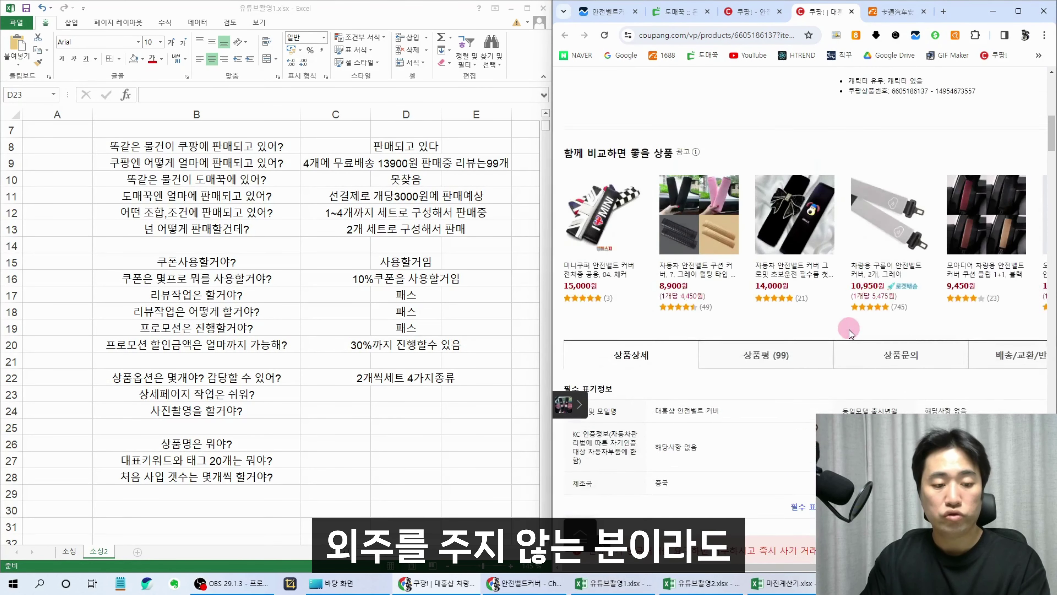
{"action": "scroll", "coordinate": [849, 330], "scroll_direction": "down", "scroll_amount": 7}
{"action": "scroll", "coordinate": [850, 334], "scroll_direction": "up", "scroll_amount": 2}
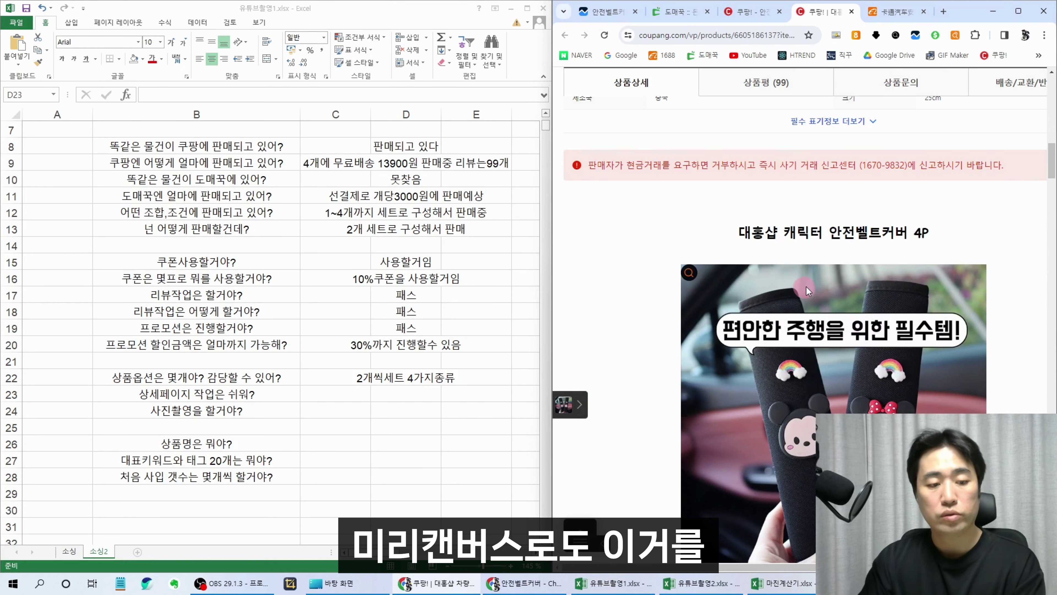
{"action": "scroll", "coordinate": [826, 306], "scroll_direction": "down", "scroll_amount": 5}
{"action": "scroll", "coordinate": [826, 303], "scroll_direction": "down", "scroll_amount": 3}
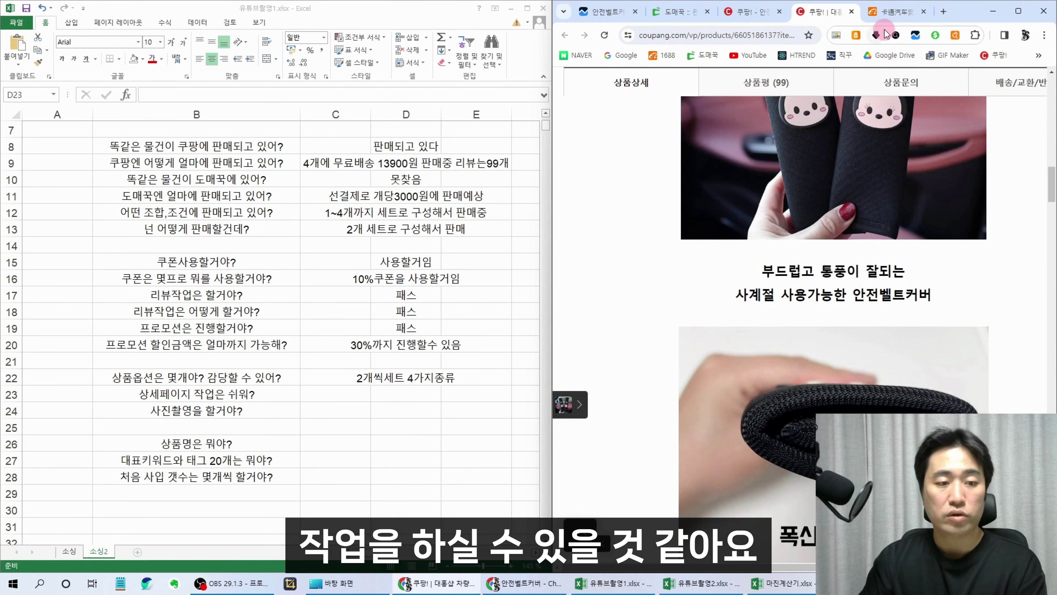
Check the supplier's description photos on 1688 and answer the detail page work question in D23 with "쉬움"
{"action": "left_click", "coordinate": [894, 12]}
{"action": "scroll", "coordinate": [915, 323], "scroll_direction": "down", "scroll_amount": 12}
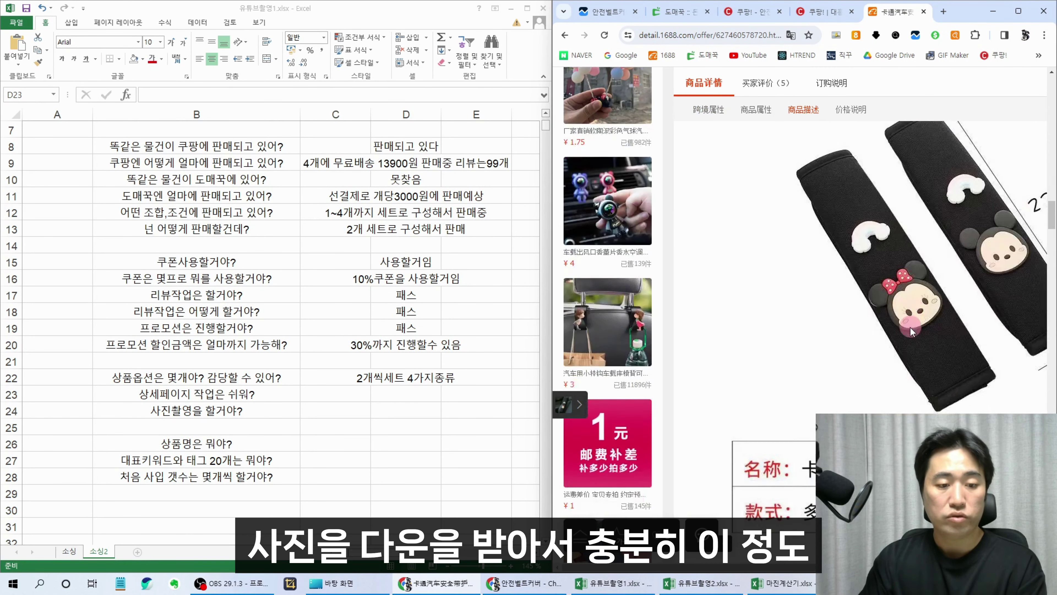
{"action": "scroll", "coordinate": [909, 326], "scroll_direction": "down", "scroll_amount": 20}
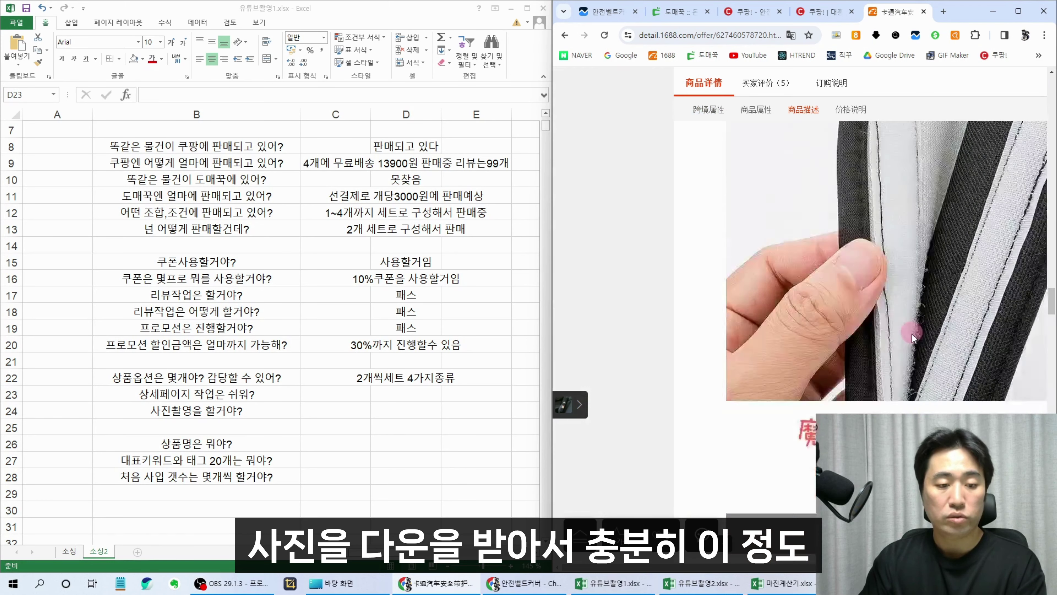
{"action": "scroll", "coordinate": [907, 333], "scroll_direction": "down", "scroll_amount": 10}
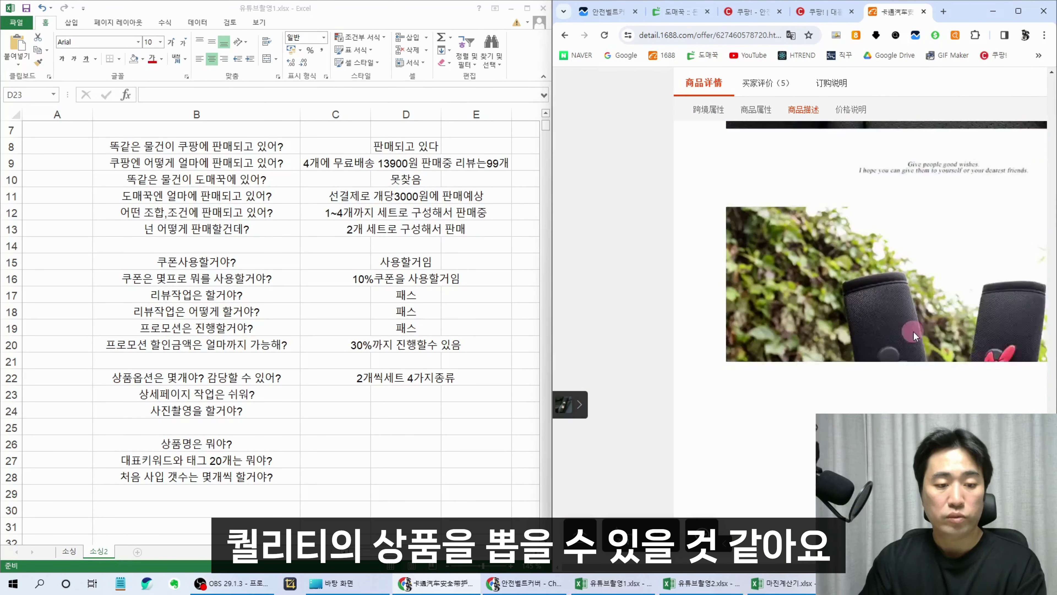
{"action": "key", "text": "ctrl+shift+Tab"}
{"action": "left_click", "coordinate": [379, 394]}
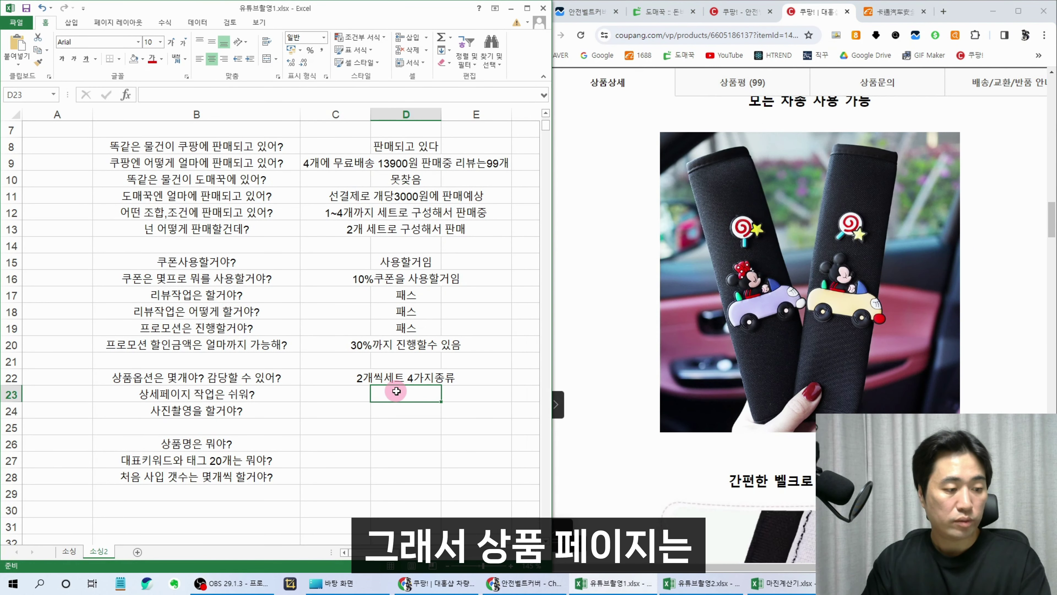
{"action": "type", "text": "쉬움"}
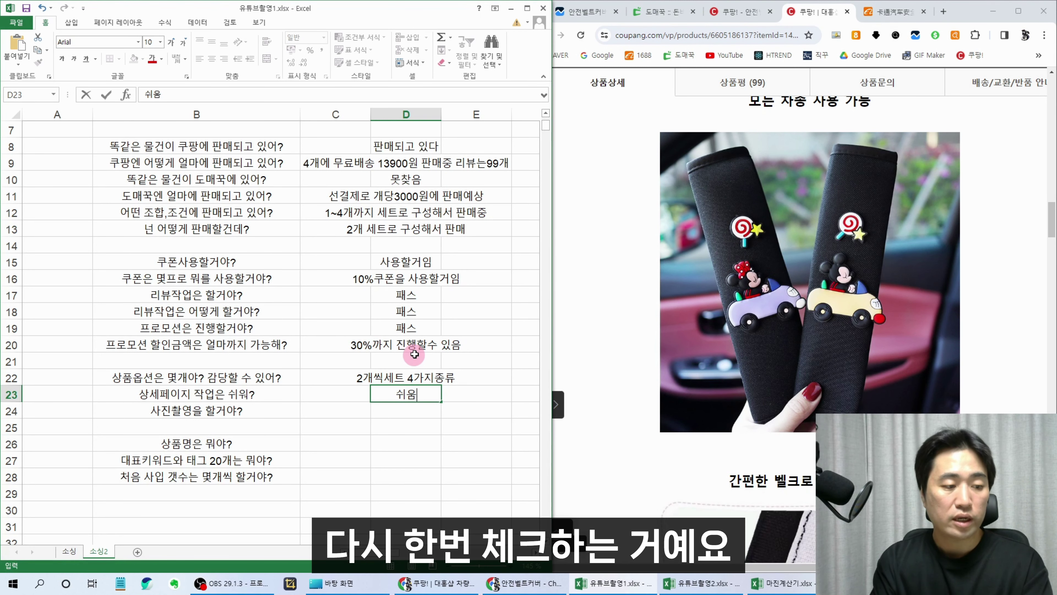
{"action": "key", "text": "Return"}
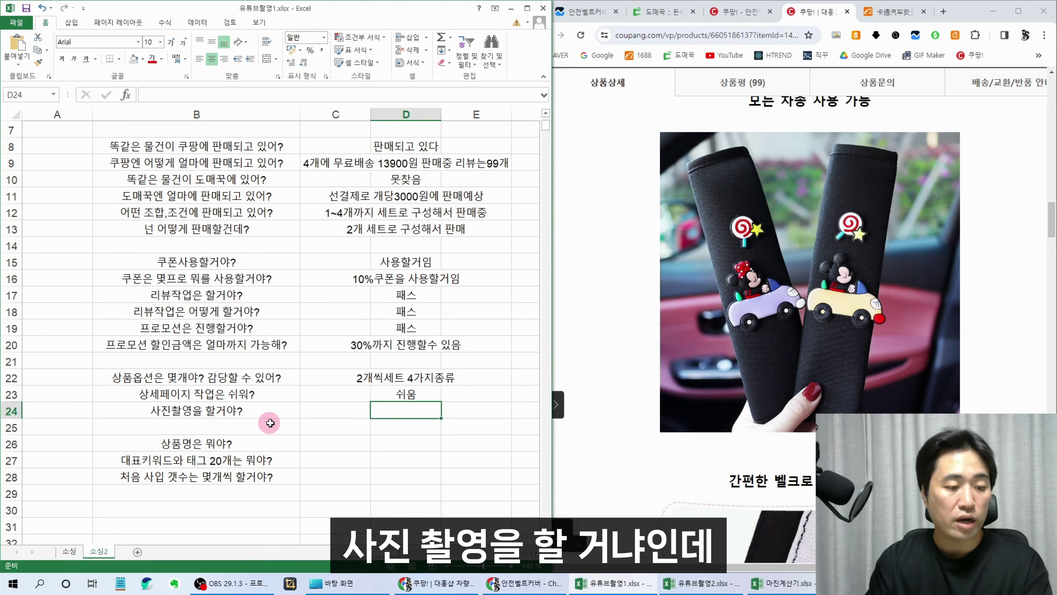
Answer the photo shooting question in D24 with "아님"
{"action": "double_click", "coordinate": [421, 417]}
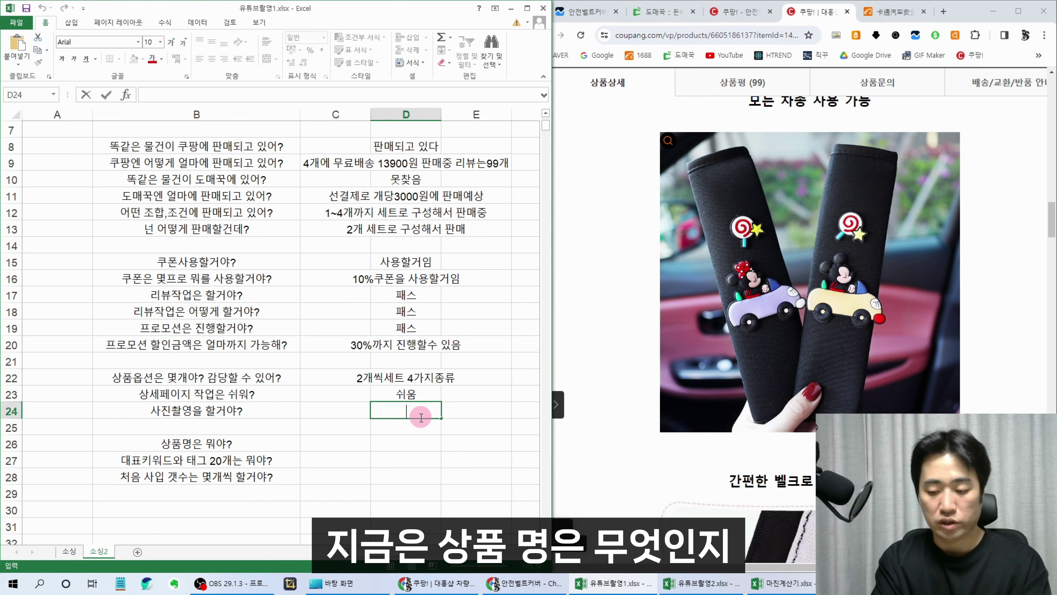
{"action": "type", "text": "아님"}
{"action": "key", "text": "Return"}
{"action": "key", "text": "Return"}
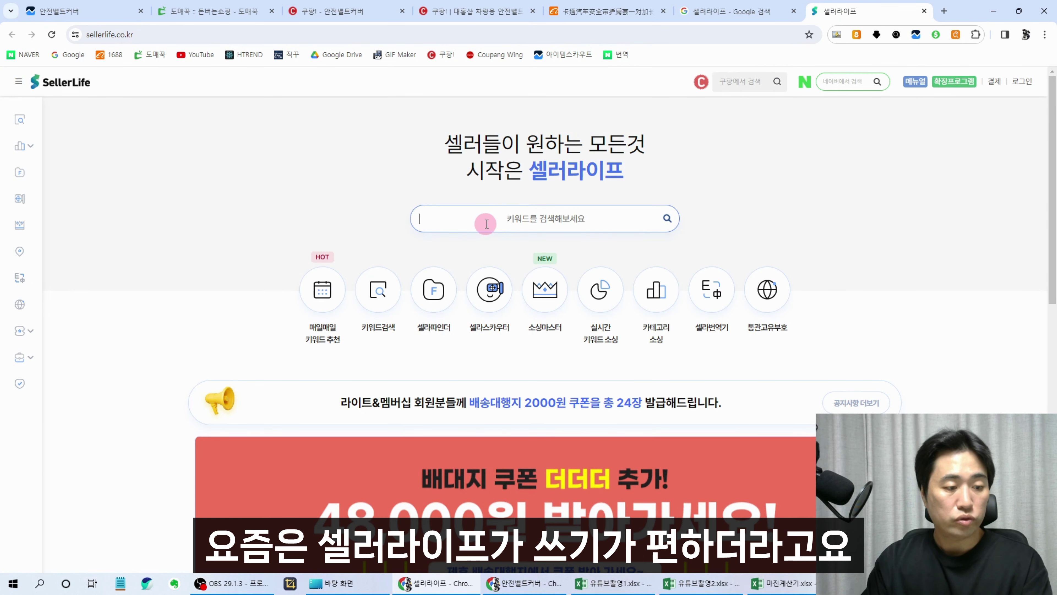
Search SellerLife for "안전벨트커버", review its keyword analysis, and enter the product name "깜오 차량용 안전벨트 캐릭터커버 2개 세트" in D26
{"action": "type", "text": "안전벨트커버"}
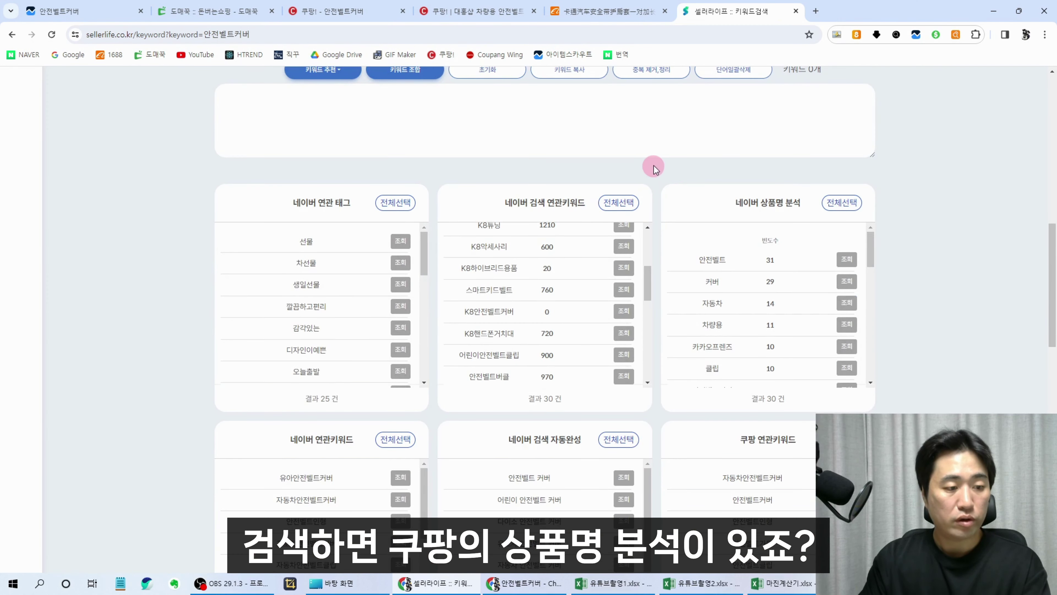
{"action": "scroll", "coordinate": [653, 165], "scroll_direction": "down", "scroll_amount": 3}
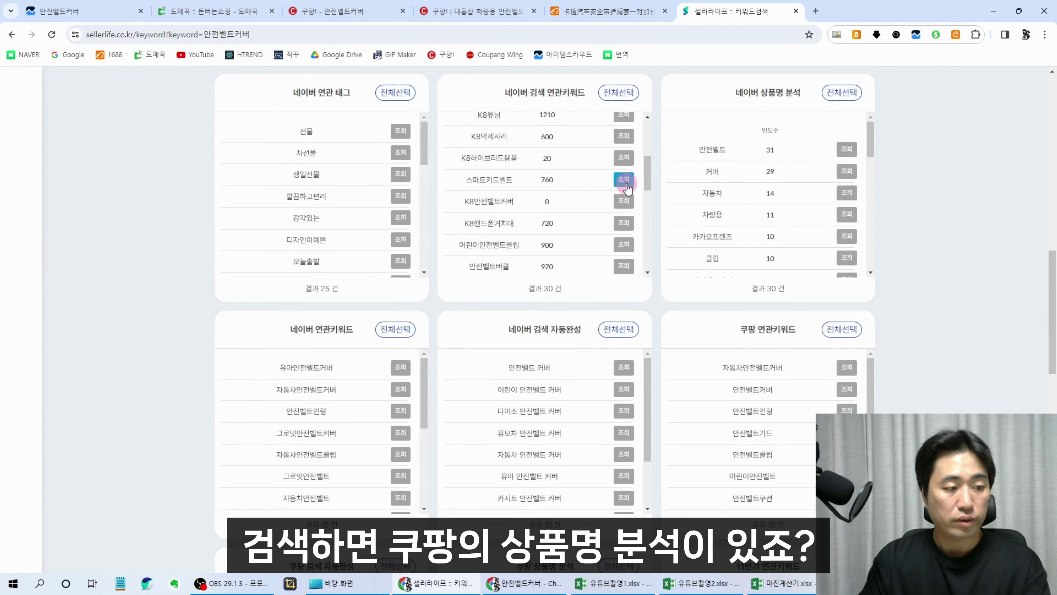
{"action": "scroll", "coordinate": [581, 351], "scroll_direction": "down", "scroll_amount": 6}
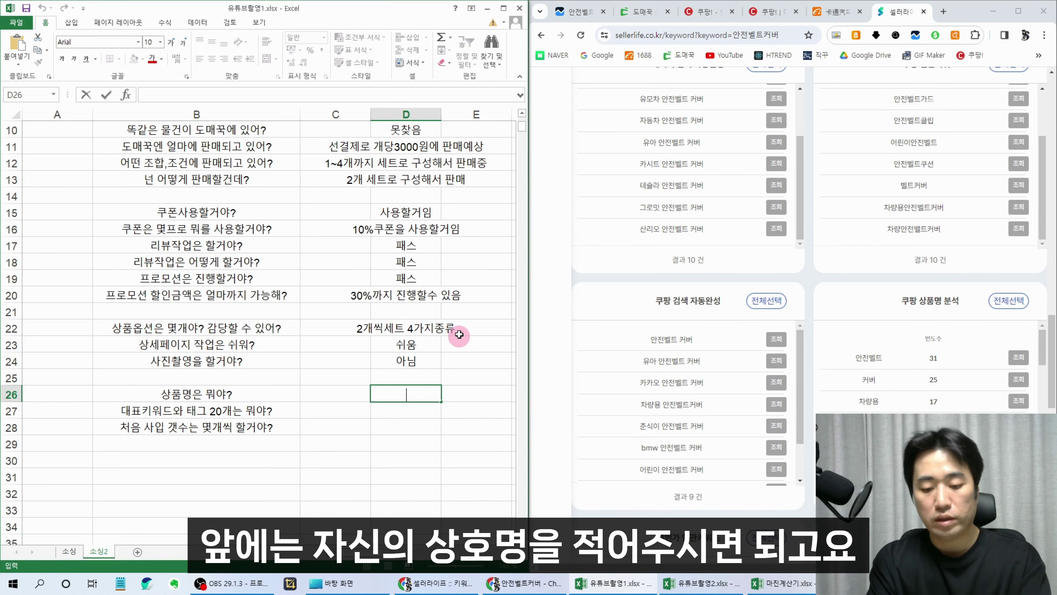
{"action": "type", "text": "ㄲ"}
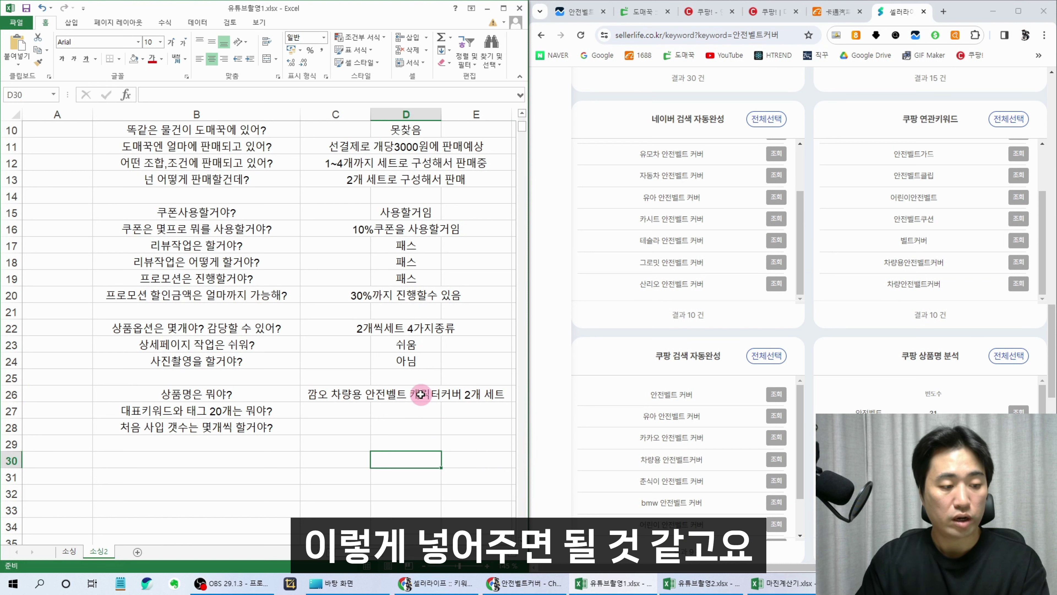
Check the keyword search volumes in SellerLife and itemscout, and enter "안전벨트커버/" as the main keyword in D27
{"action": "left_click", "coordinate": [416, 411]}
{"action": "scroll", "coordinate": [737, 342], "scroll_direction": "up", "scroll_amount": 10}
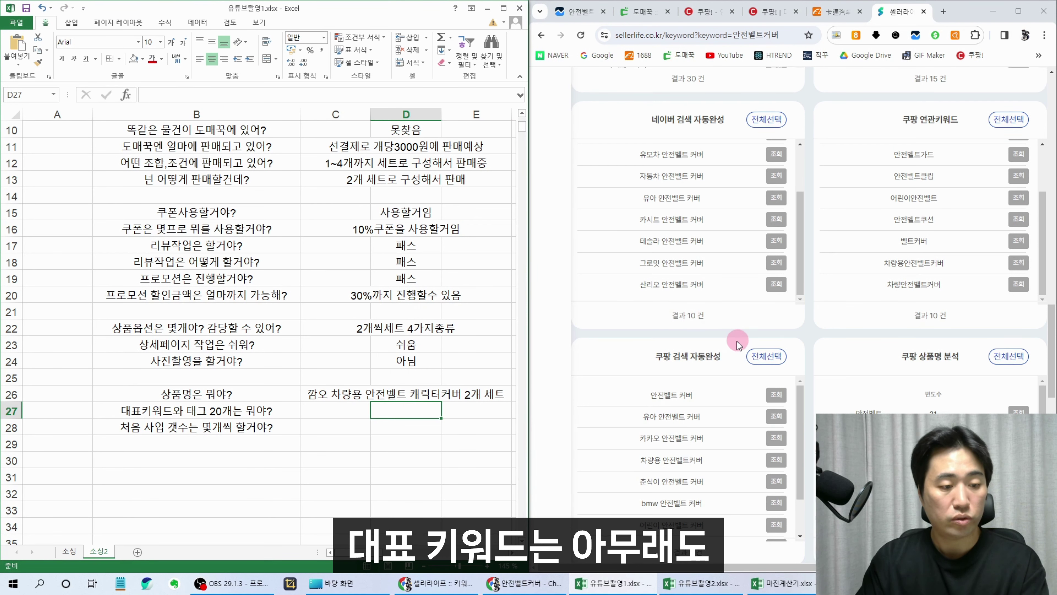
{"action": "scroll", "coordinate": [775, 331], "scroll_direction": "up", "scroll_amount": 10}
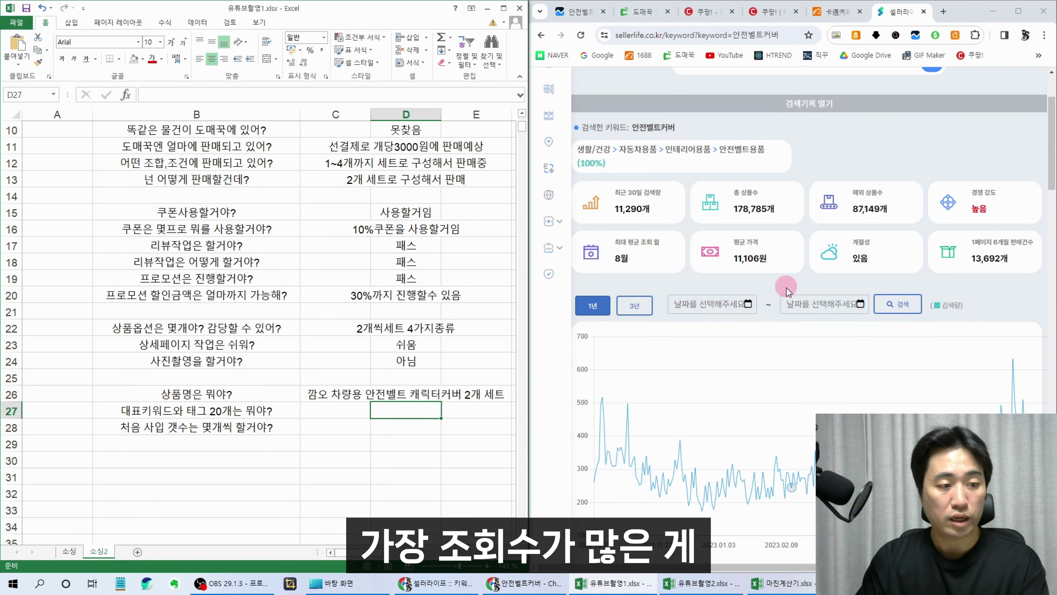
{"action": "double_click", "coordinate": [576, 12]}
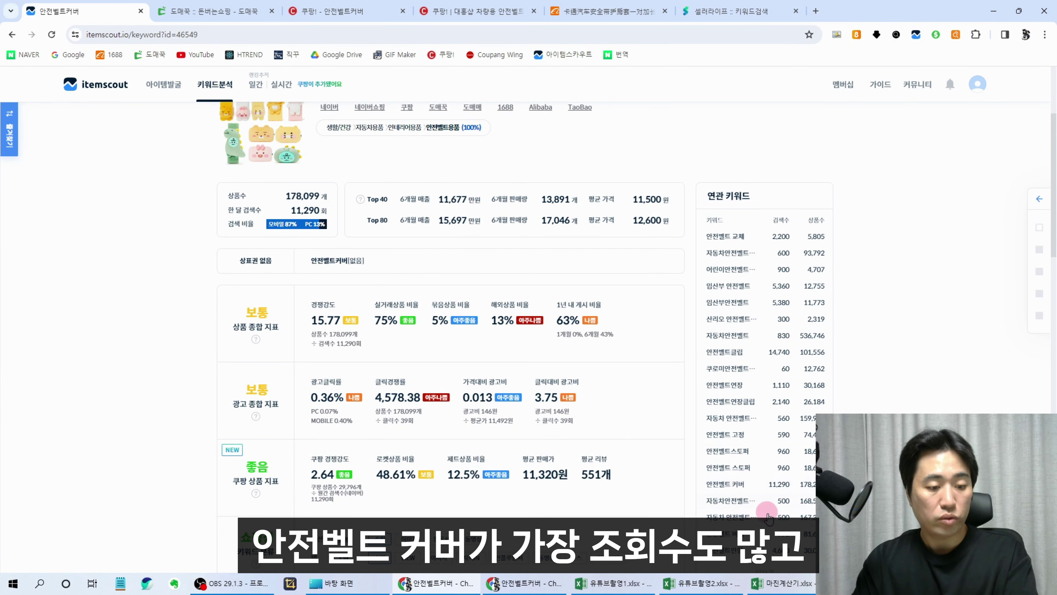
{"action": "double_click", "coordinate": [868, 10]}
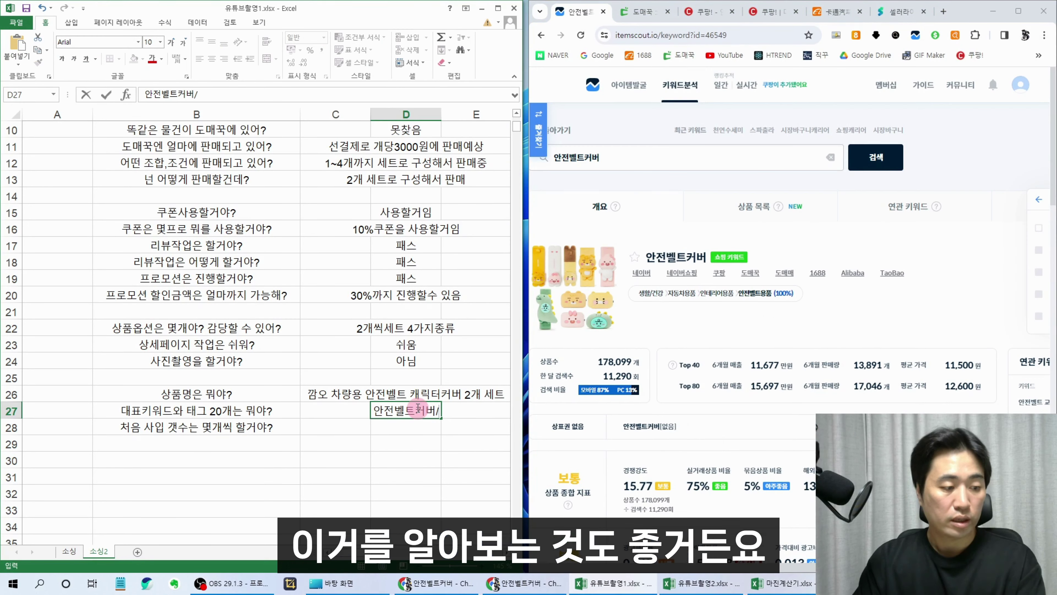
Build a list of recommended keywords for 안전벨트커버 in SellerLife, copy it, and close the blank Notepad window
{"action": "left_click", "coordinate": [899, 11]}
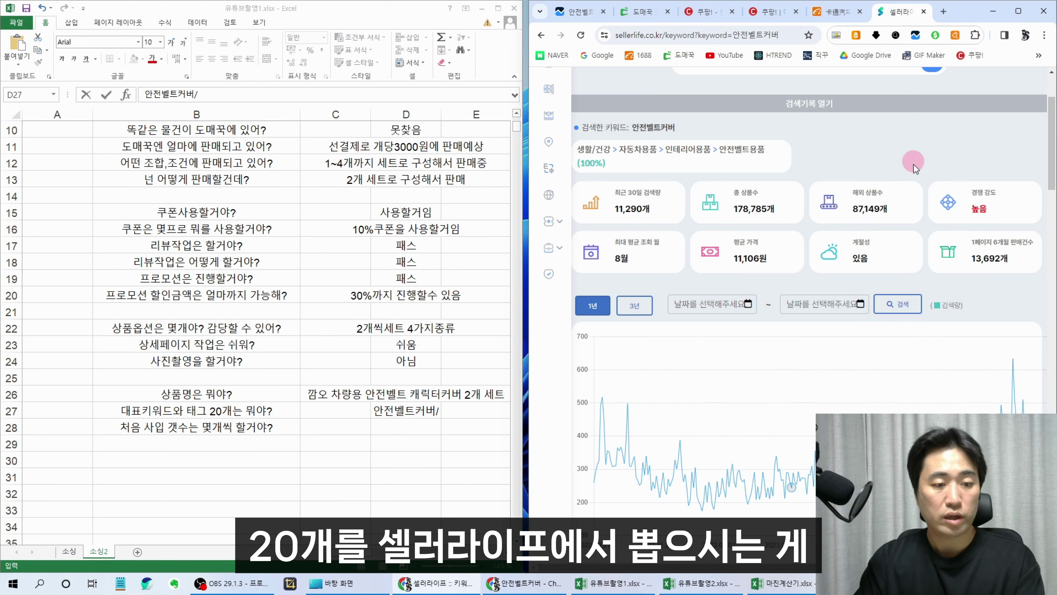
{"action": "scroll", "coordinate": [879, 266], "scroll_direction": "down", "scroll_amount": 2}
{"action": "scroll", "coordinate": [879, 266], "scroll_direction": "down", "scroll_amount": 10}
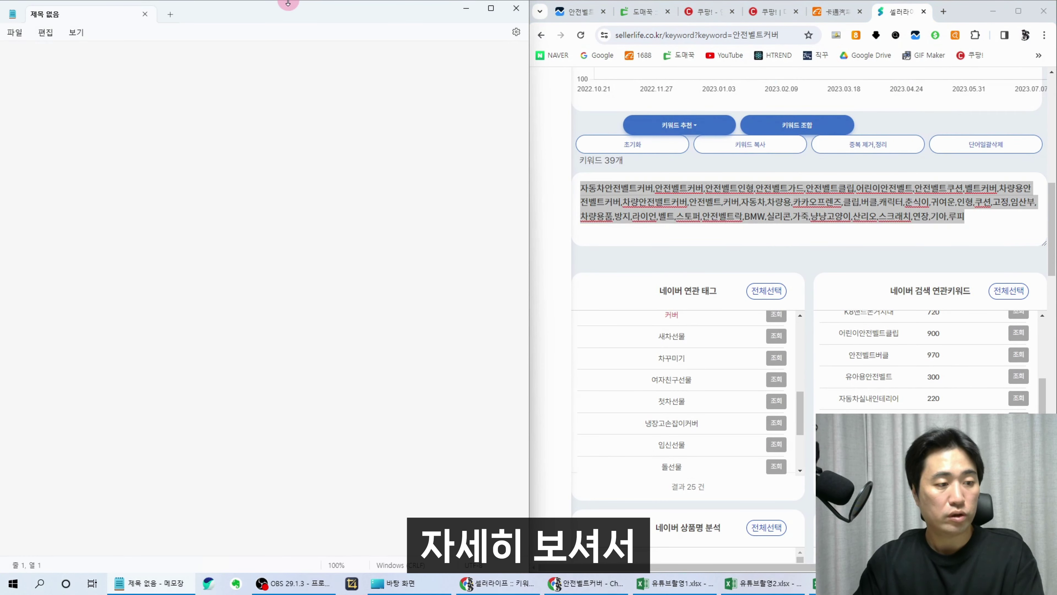
{"action": "left_click", "coordinate": [510, 12]}
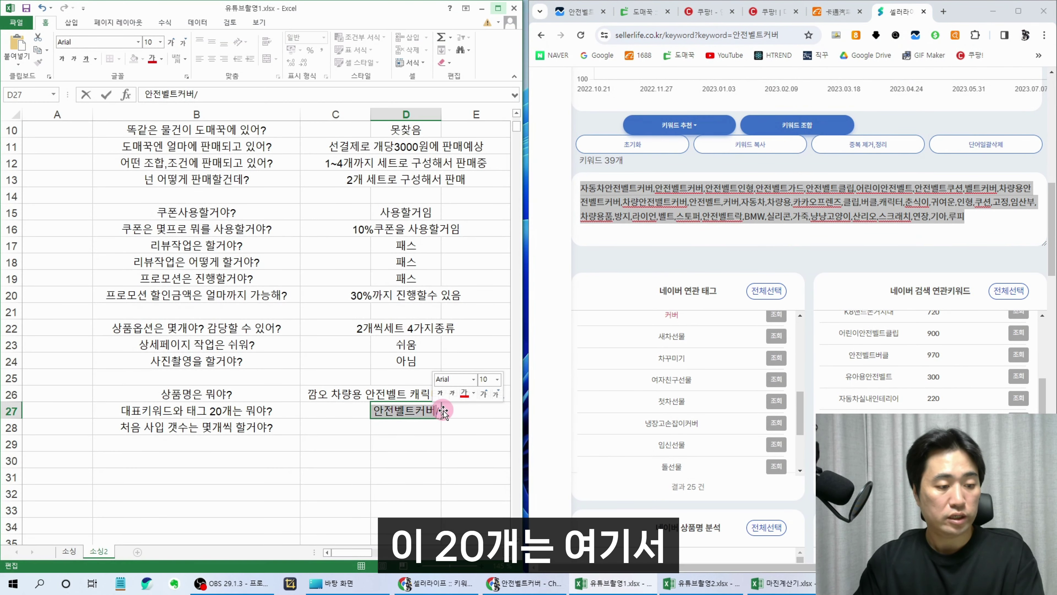
Add the copied SellerLife keyword list after "안전벨트커버/" in D27 as the tags
{"action": "left_click", "coordinate": [438, 411]}
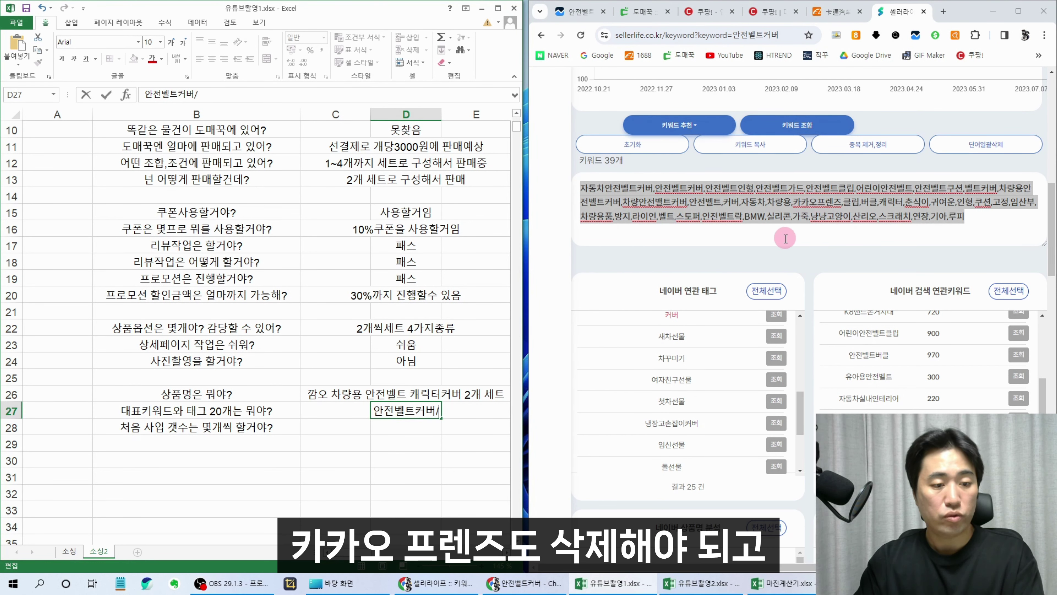
{"action": "type", "text": "자동차안전벨트커버,안전벨트커버,안전벨트인형,안전벨트가드,안전벨트클립,어린이안전벨트,안전벨트쿠션,벨트커버,차량용안전벨트커버,차량안전밸트커버,안전벨트,커버,자동차,차량용,카카오프렌즈,클립,버클,캐릭터,춘식이,귀여운,인형,쿠션,고정,임산부,차량용품,방지,라이언,벨트,스토퍼,안전벨트락,BMW,실리콘,가죽,냥냥고양이,산리오,스크래치,연장,기아,루피"}
{"action": "left_click", "coordinate": [247, 493]}
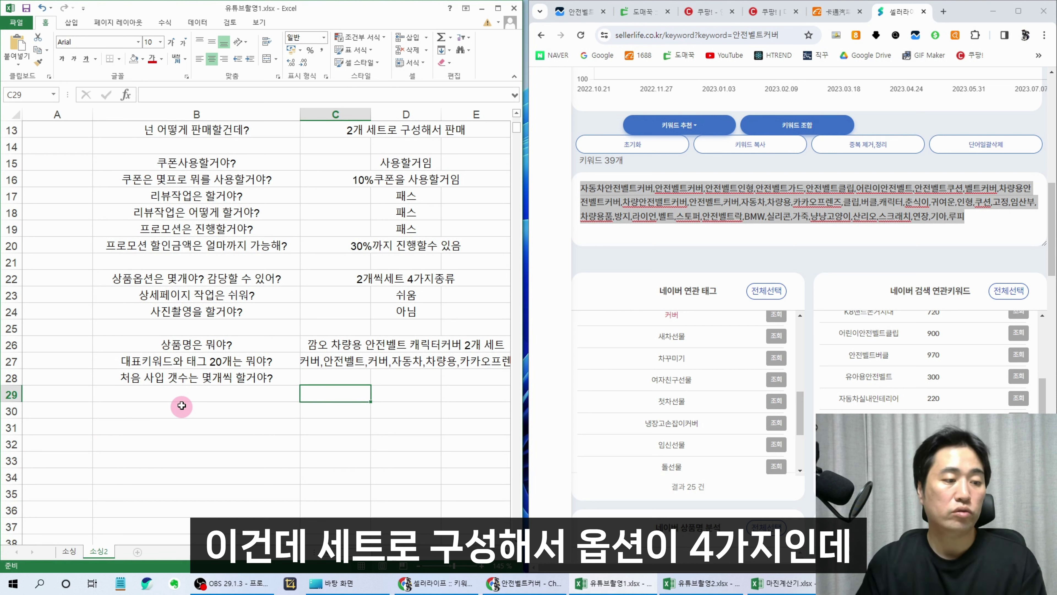
Enter 5 in D28 as the initial purchase quantity, checking the seat belt cover's 1688 listing for its minimum order
{"action": "left_click", "coordinate": [435, 281]}
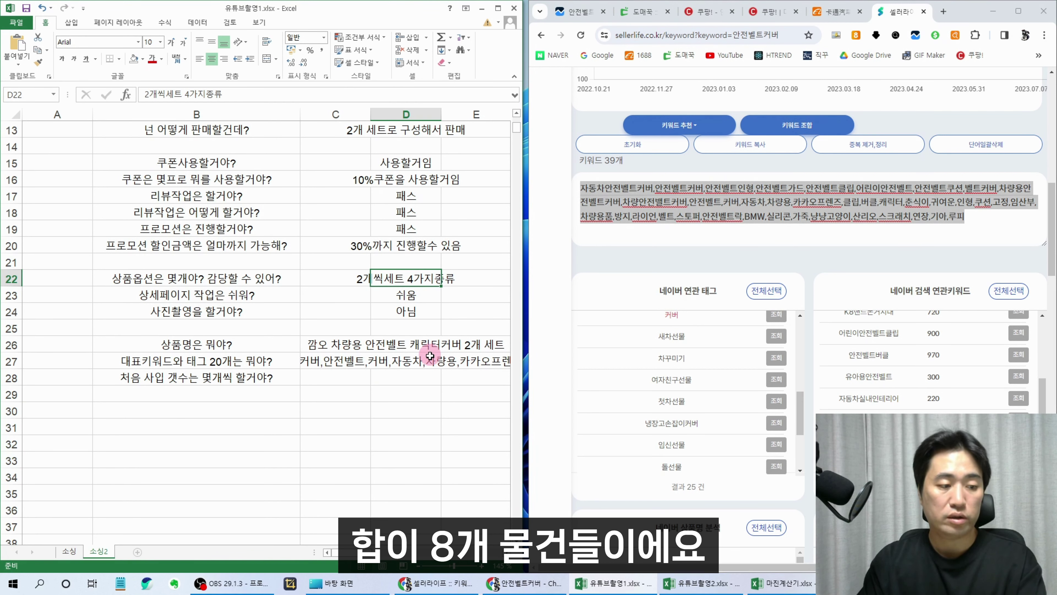
{"action": "left_click", "coordinate": [406, 376]}
{"action": "type", "text": "5"}
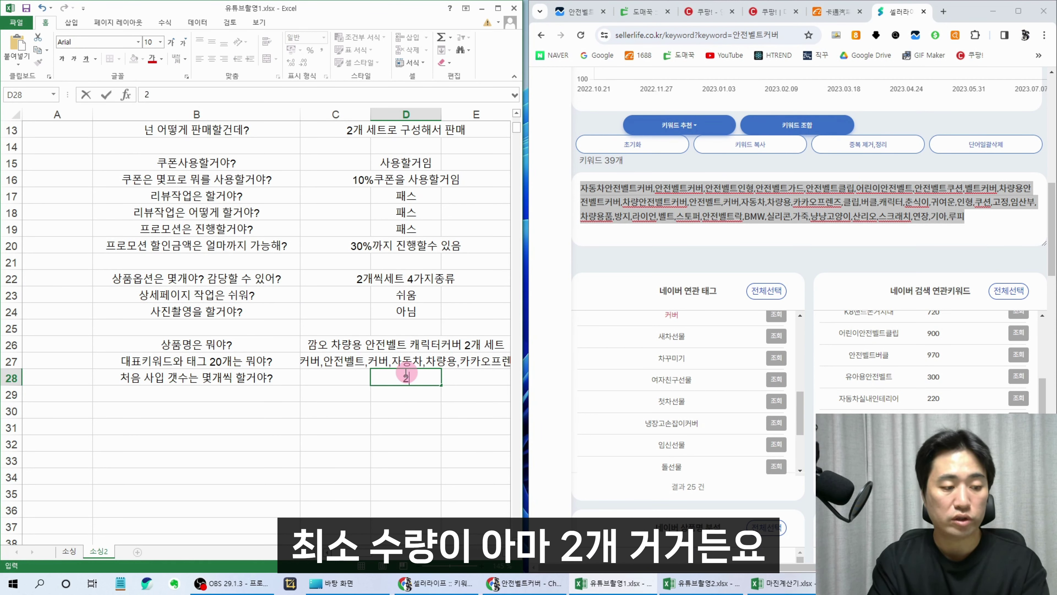
{"action": "key", "text": "BackSpace"}
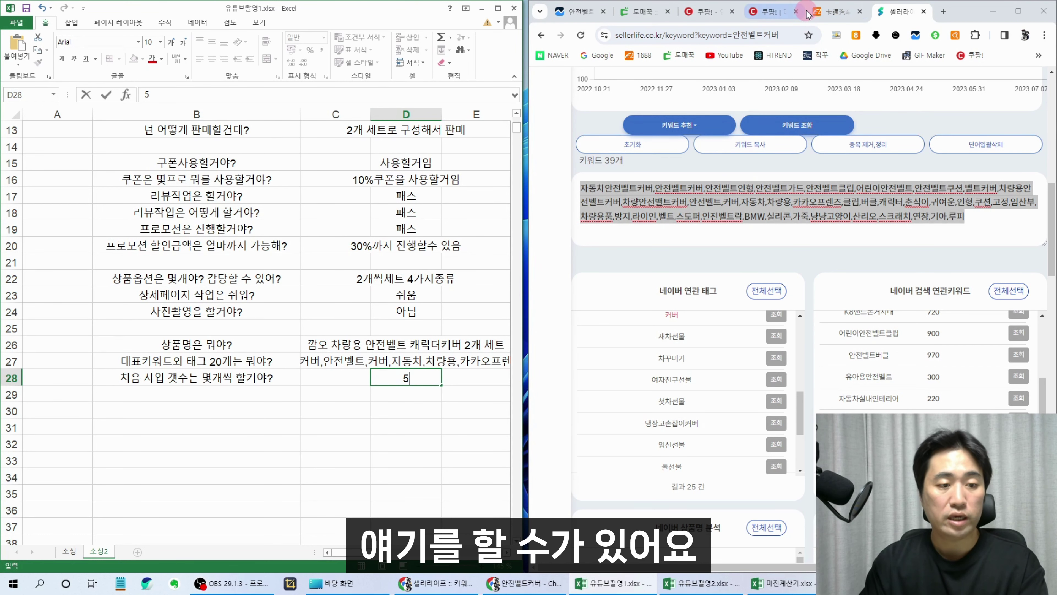
{"action": "left_click", "coordinate": [829, 15]}
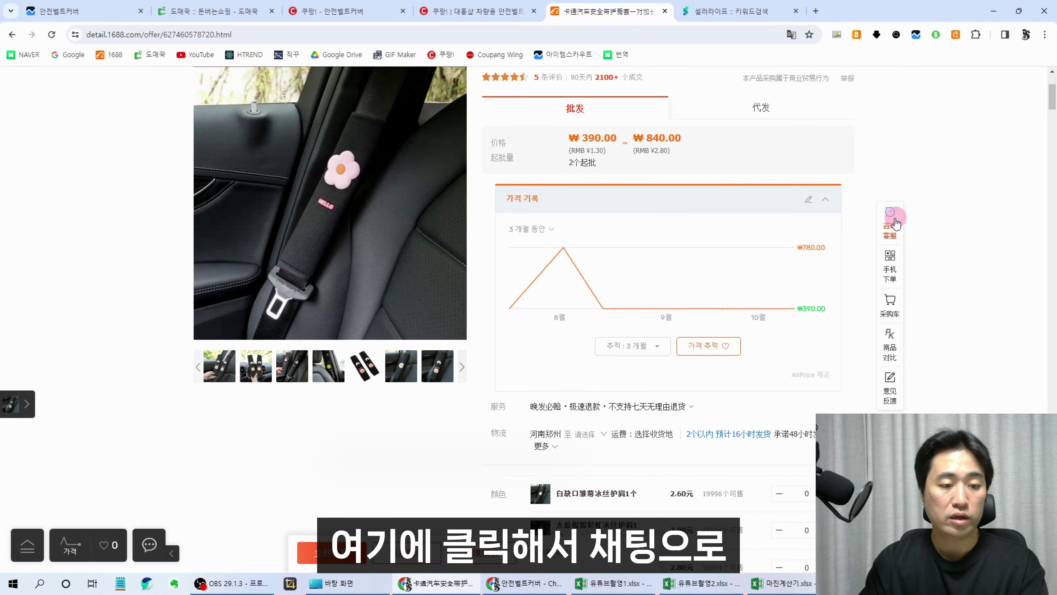
{"action": "scroll", "coordinate": [696, 263], "scroll_direction": "up", "scroll_amount": 2}
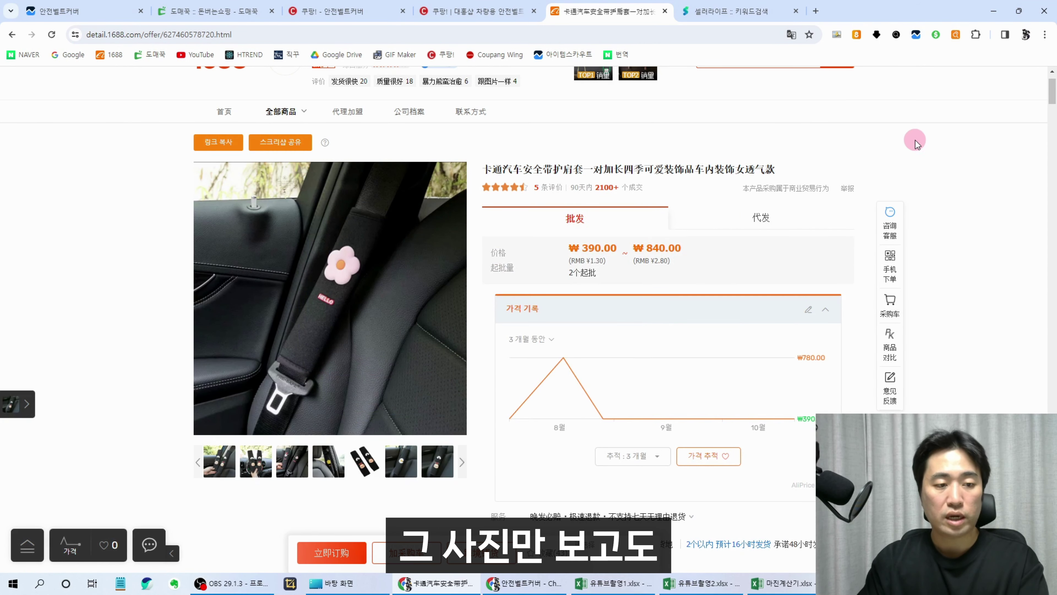
{"action": "left_click", "coordinate": [995, 12]}
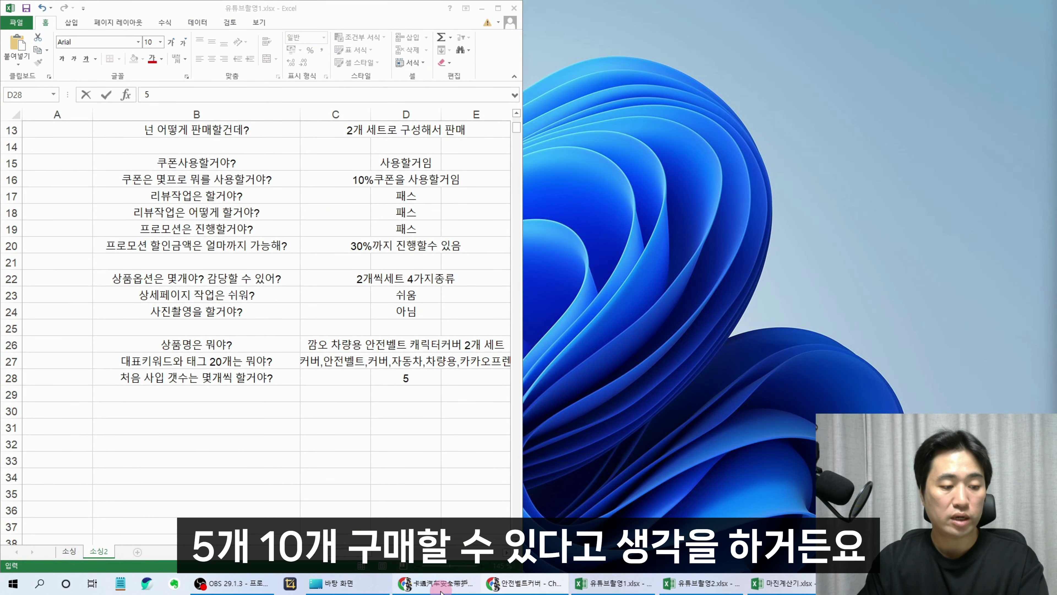
{"action": "left_click", "coordinate": [436, 583]}
{"action": "left_click", "coordinate": [410, 378]}
{"action": "key", "text": "Return"}
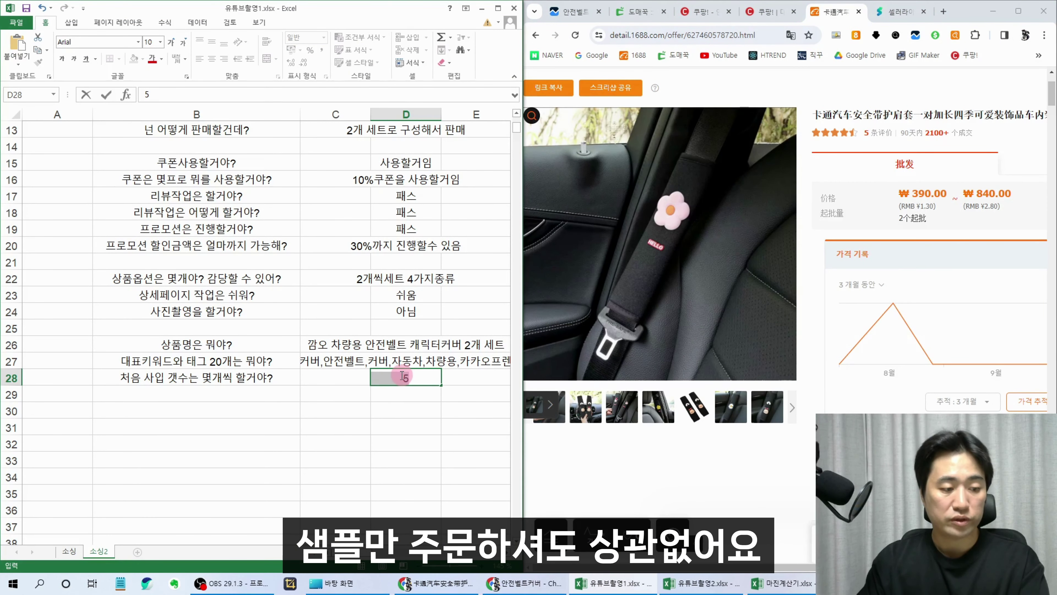
{"action": "left_click", "coordinate": [422, 410]}
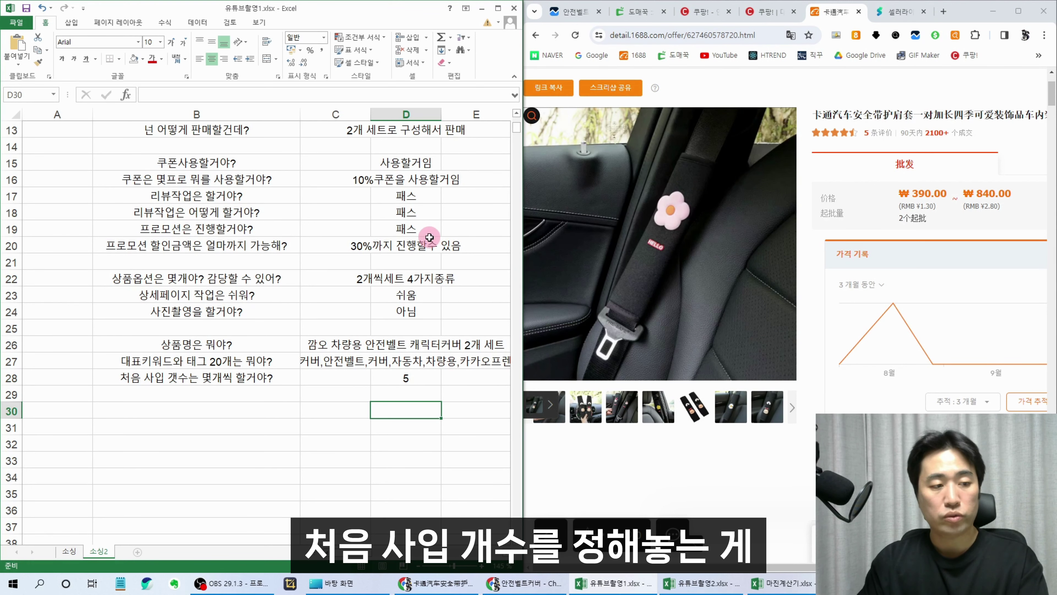
{"action": "left_click", "coordinate": [500, 9]}
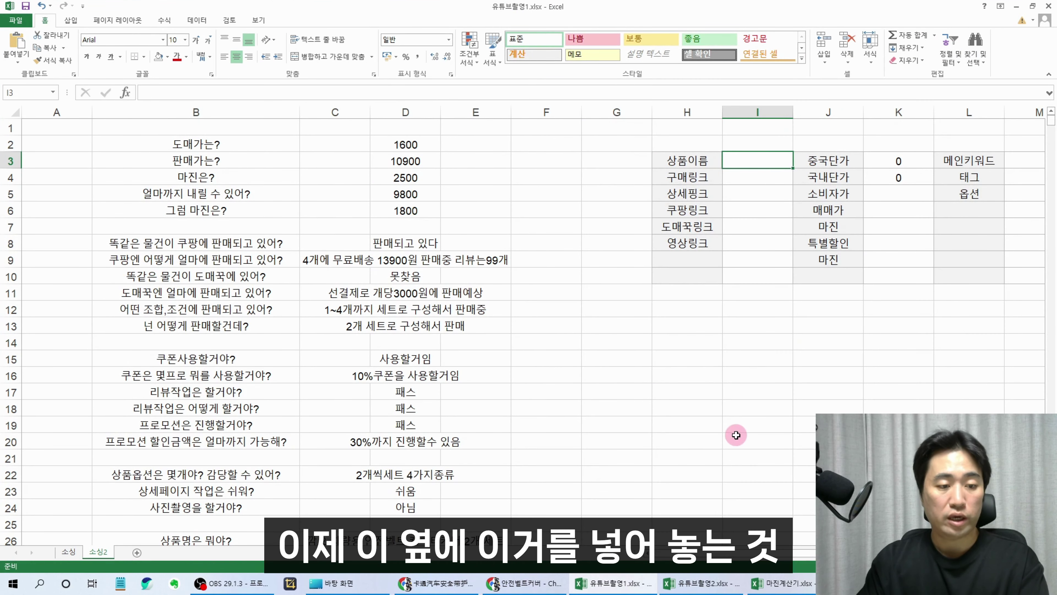
{"action": "scroll", "coordinate": [331, 373], "scroll_direction": "right", "scroll_amount": 2}
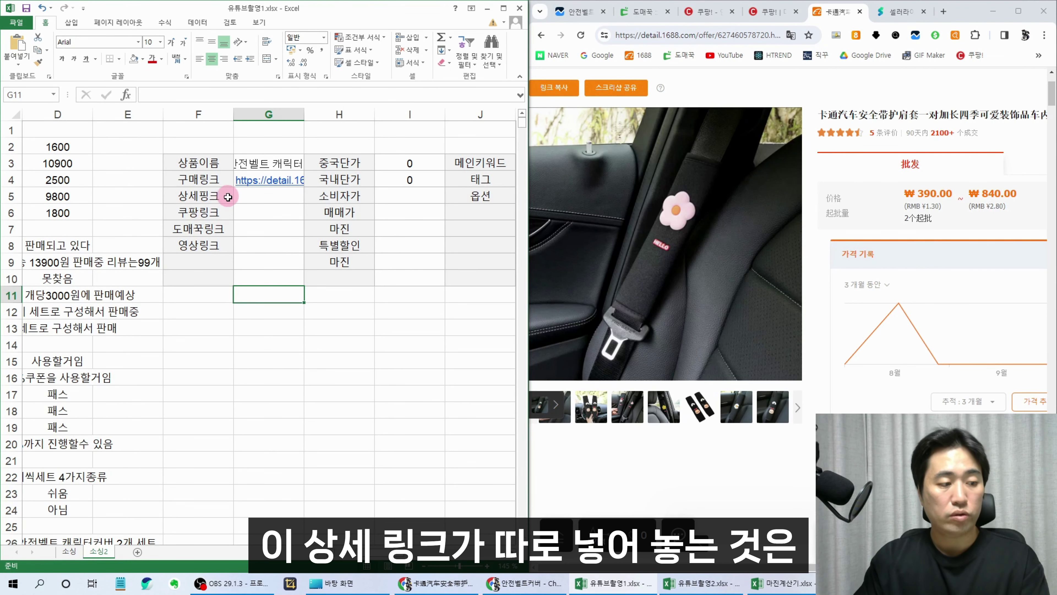
{"action": "double_click", "coordinate": [283, 202]}
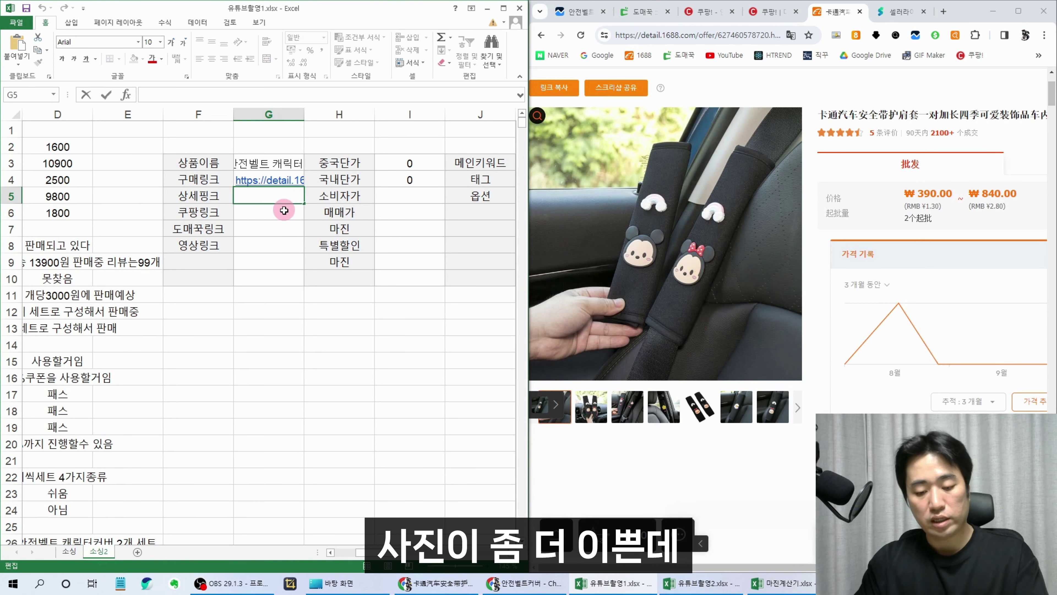
{"action": "type", "text": "https://detail.1688.com/offer/627460578720.html"}
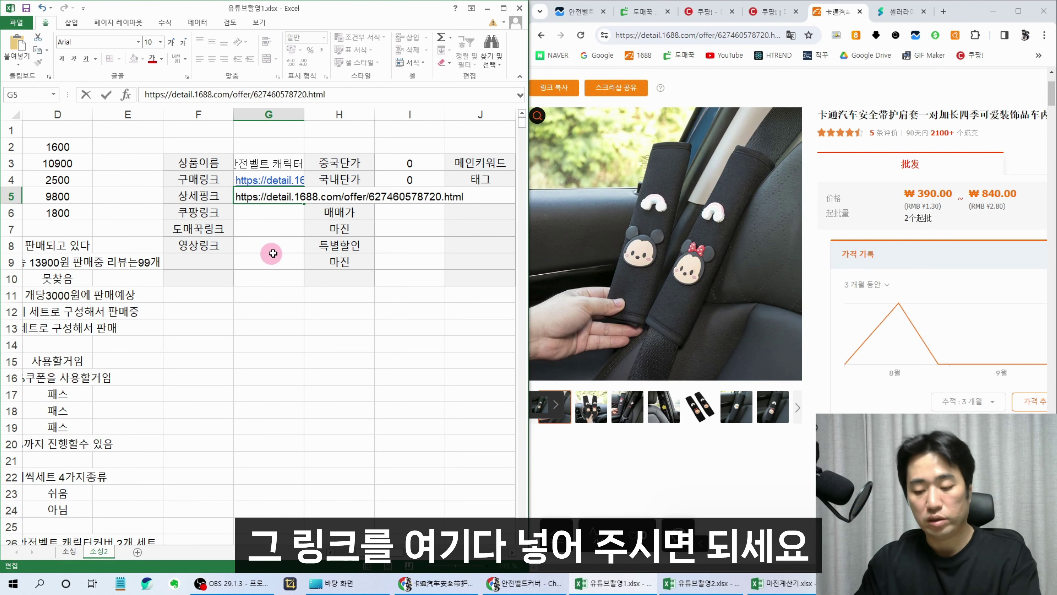
{"action": "key", "text": "Return"}
{"action": "left_click", "coordinate": [251, 311]}
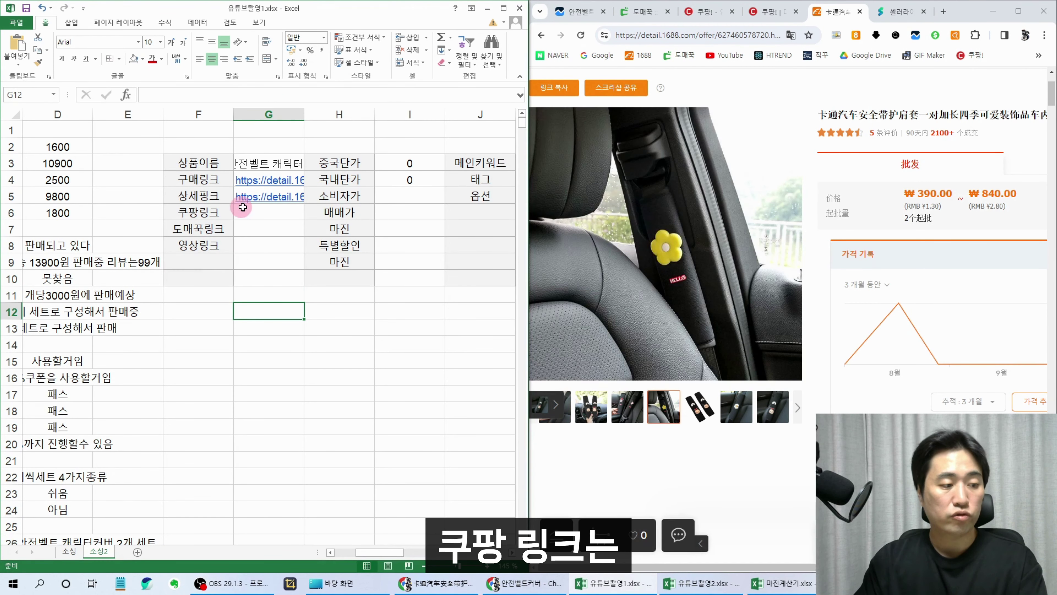
Copy the link of the Coupang product 대홍샵 차량용 안전벨트 커버 캐릭터 1+1 into G6 as the 쿠팡링크
{"action": "left_click", "coordinate": [769, 12]}
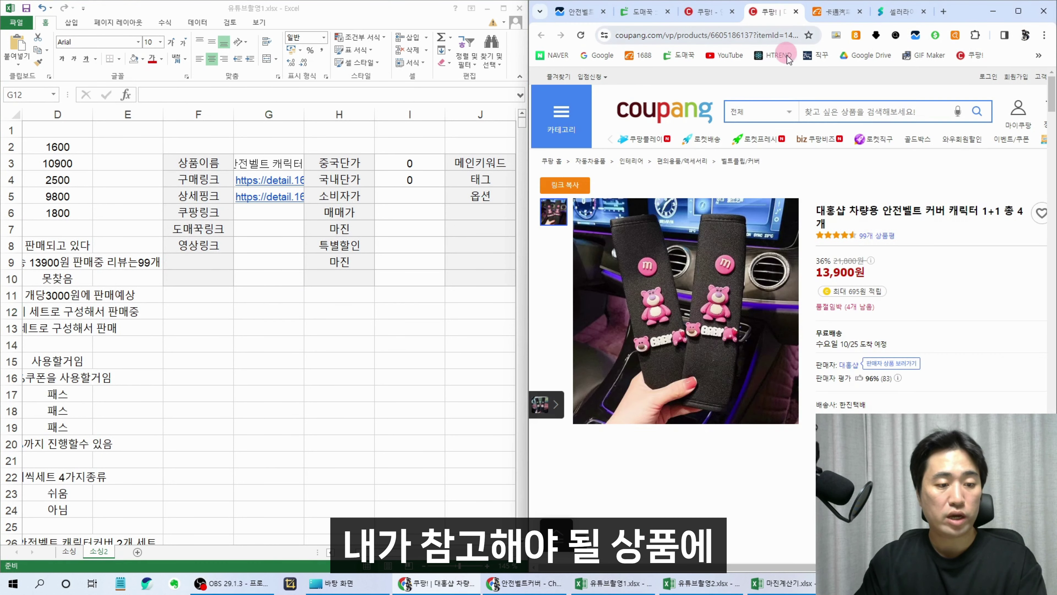
{"action": "left_click", "coordinate": [749, 37]}
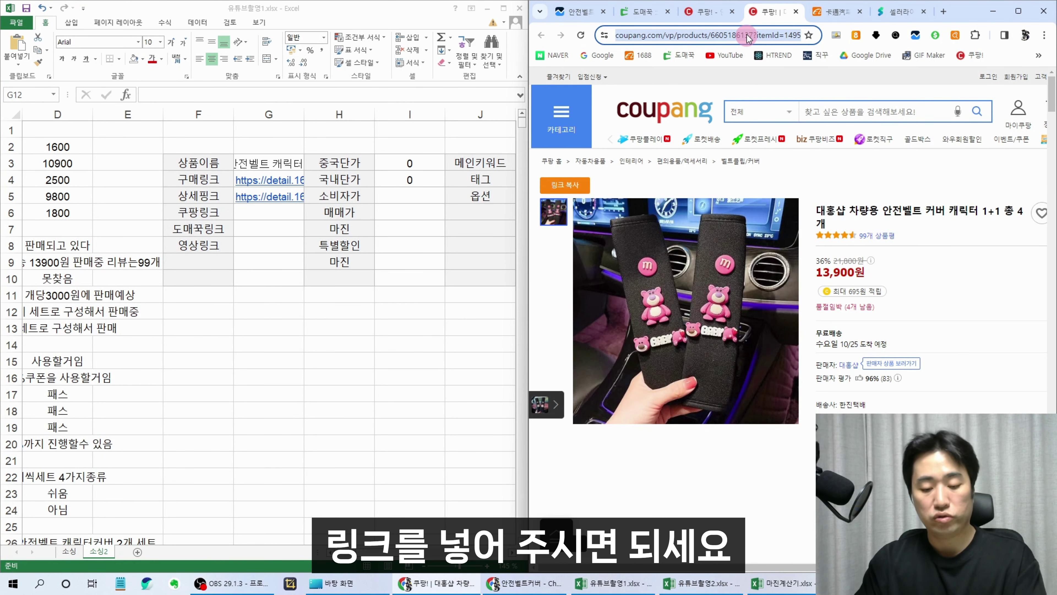
{"action": "key", "text": "ctrl+c"}
{"action": "left_click", "coordinate": [290, 220]}
{"action": "key", "text": "ctrl+v"}
{"action": "left_click", "coordinate": [290, 370]}
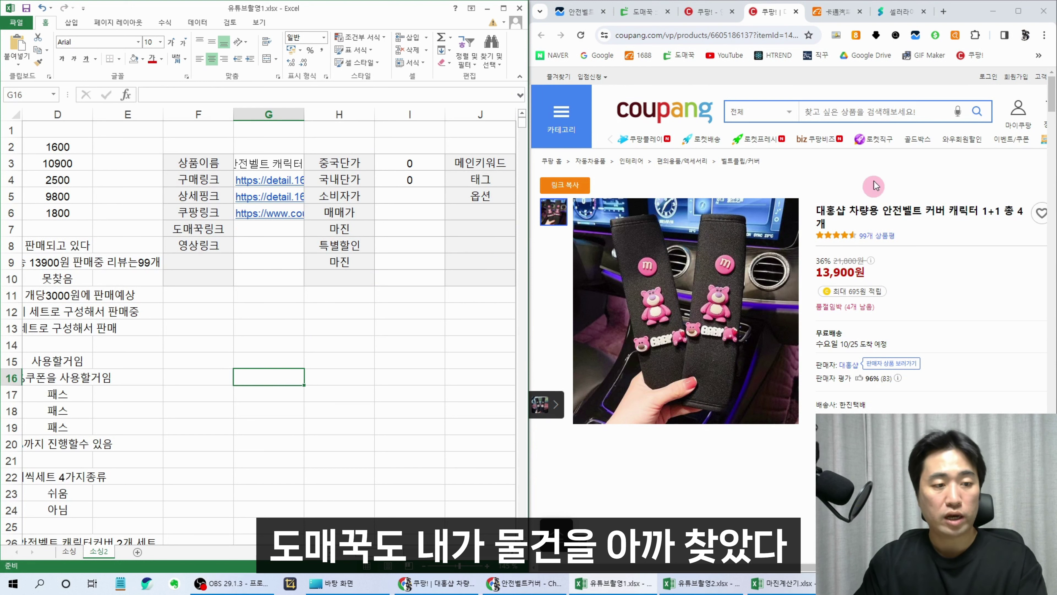
Open 차량용 안전벨트 커버 클립 쿠션 자동차 on 도매꾹 and paste its link into G7 as the 도매꾹링크
{"action": "left_click", "coordinate": [640, 13]}
{"action": "scroll", "coordinate": [771, 278], "scroll_direction": "down", "scroll_amount": 5}
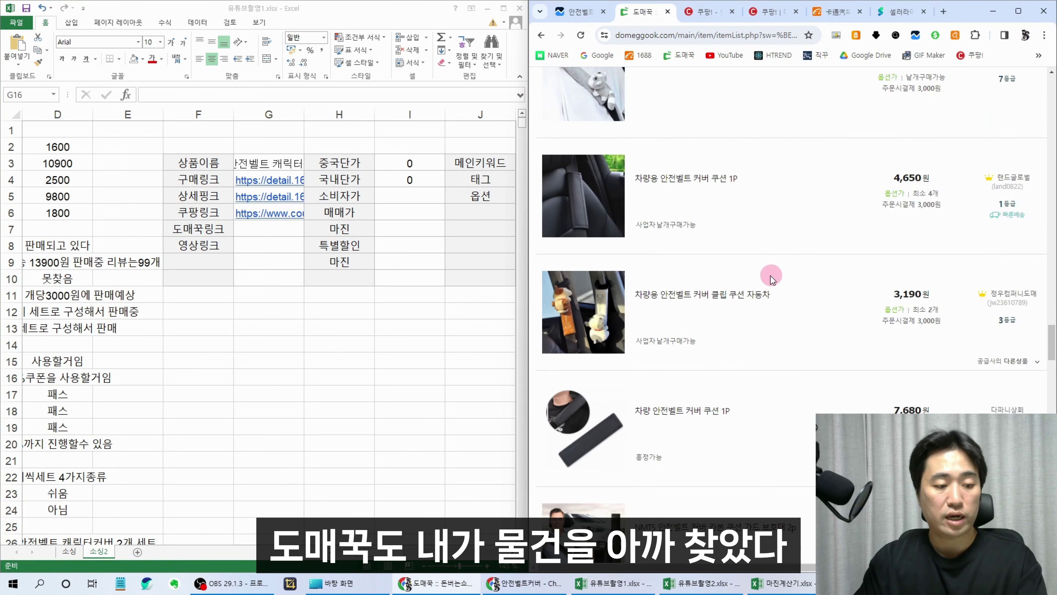
{"action": "left_click", "coordinate": [761, 294]}
{"action": "double_click", "coordinate": [279, 227]}
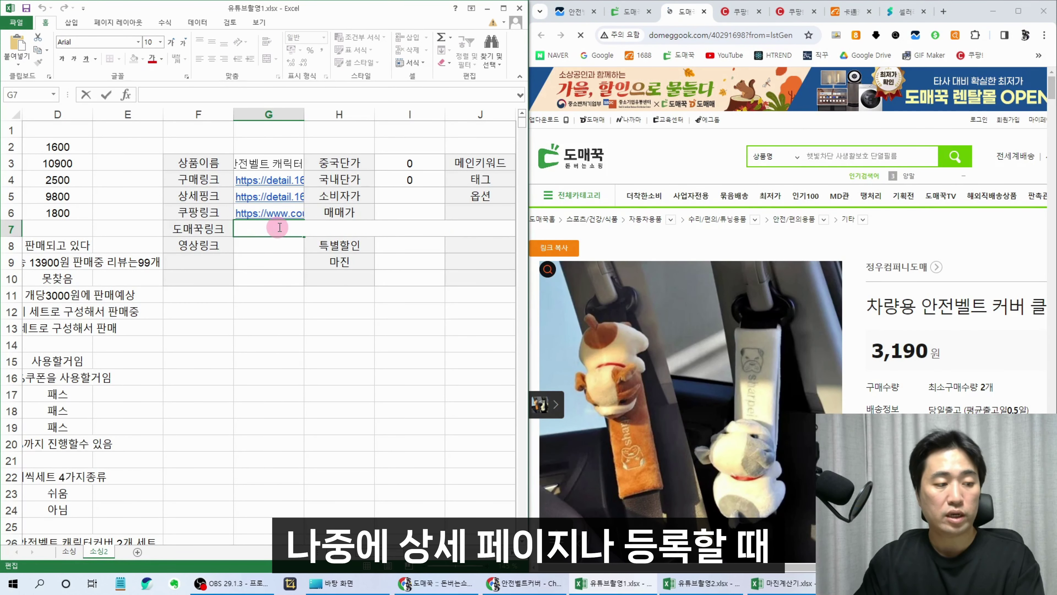
{"action": "key", "text": "ctrl+v"}
{"action": "left_click", "coordinate": [273, 311]}
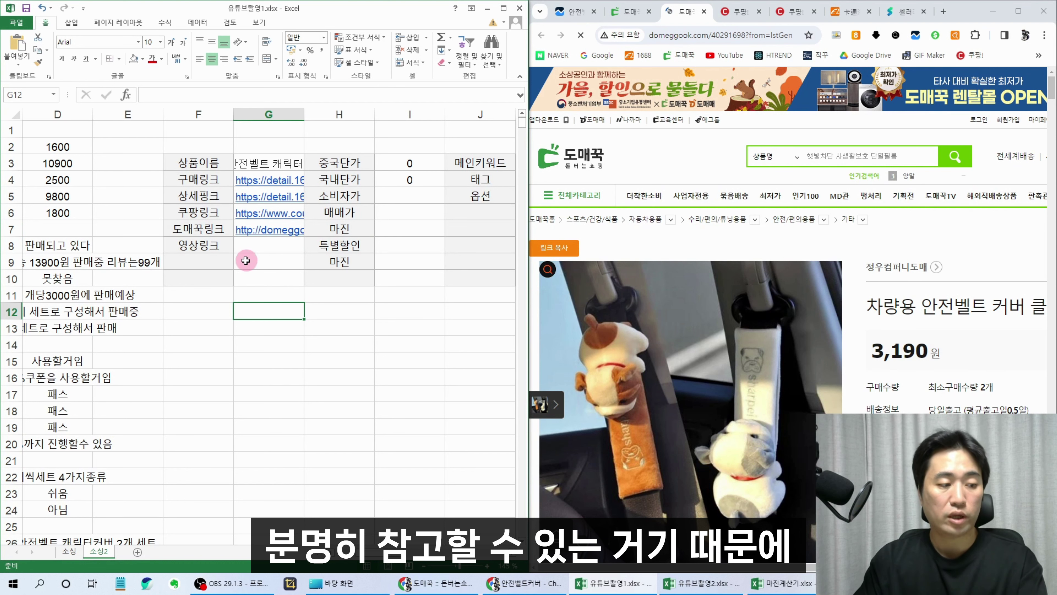
Look through the 1688 and Coupang pages for a product video, and paste the copied 도매꾹 link into G8 as the 영상링크
{"action": "left_click", "coordinate": [794, 12]}
{"action": "left_click", "coordinate": [855, 11]}
{"action": "left_click", "coordinate": [771, 37]}
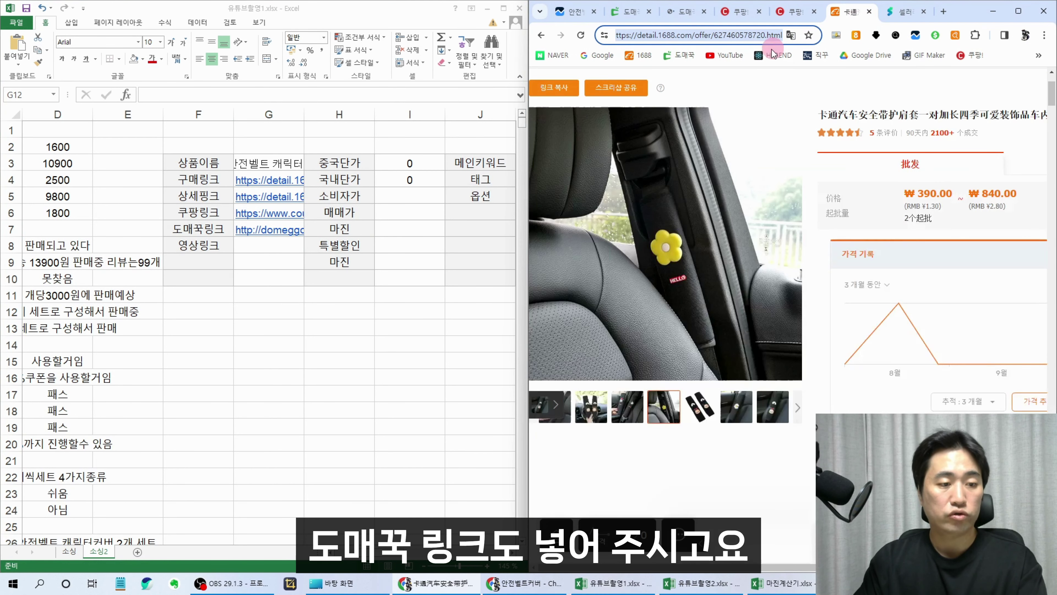
{"action": "left_click", "coordinate": [198, 245]}
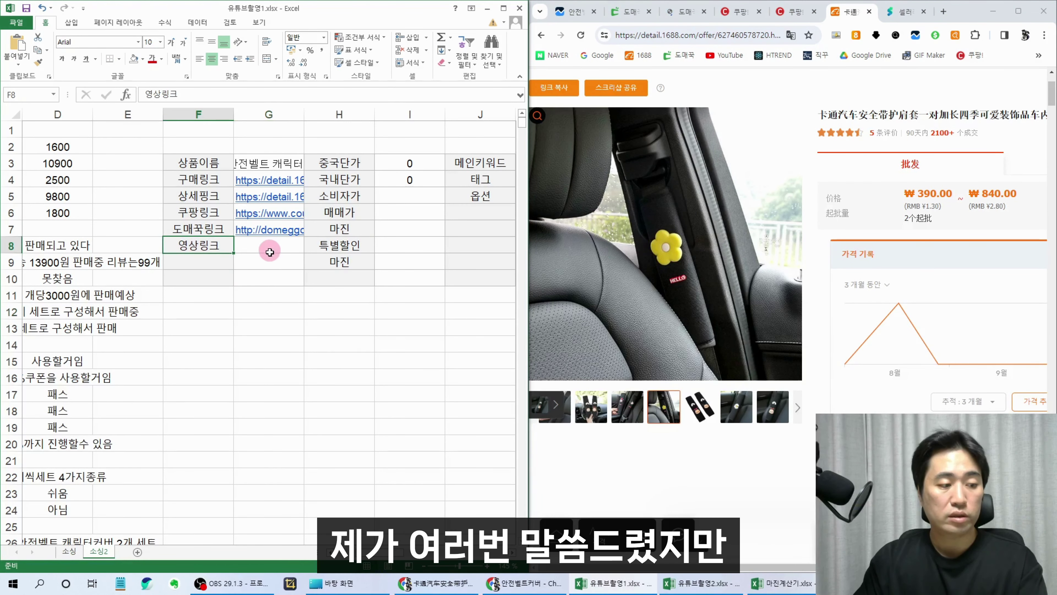
{"action": "left_click", "coordinate": [707, 11]}
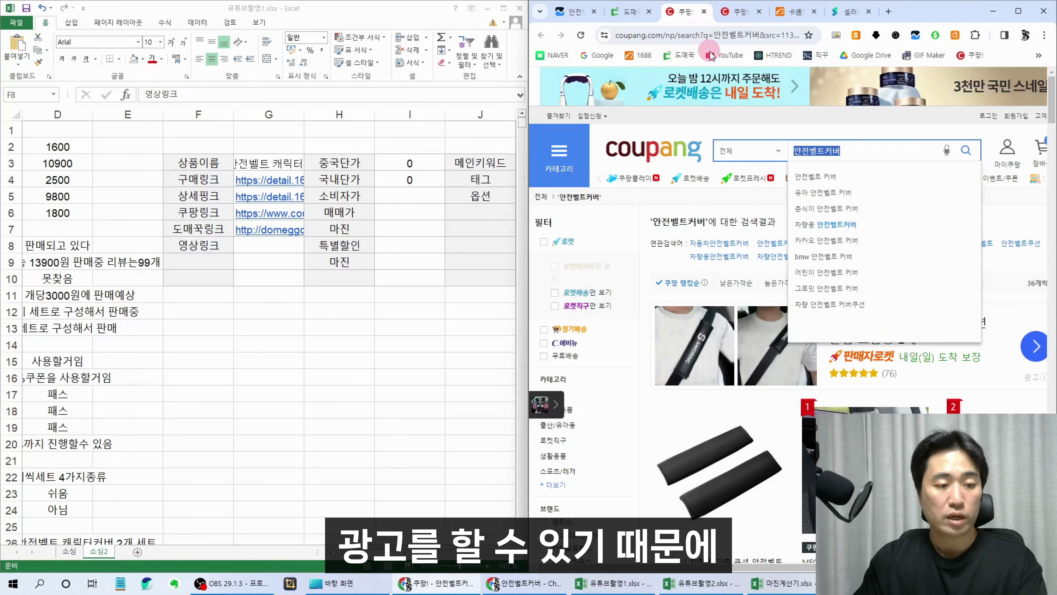
{"action": "left_click", "coordinate": [774, 11]}
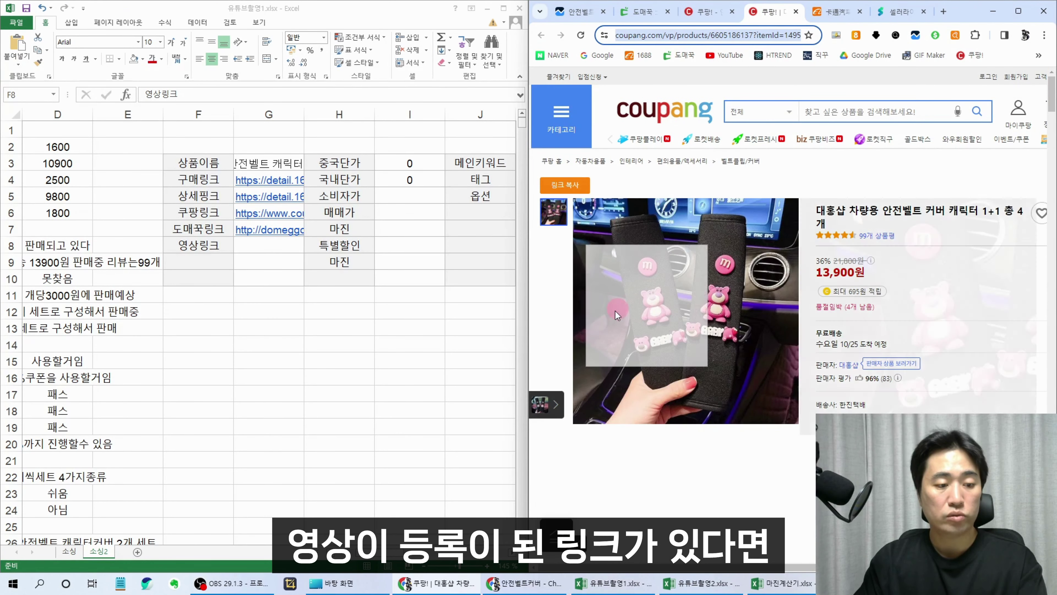
{"action": "scroll", "coordinate": [617, 315], "scroll_direction": "down", "scroll_amount": 5}
{"action": "key", "text": "ctrl+Tab"}
{"action": "scroll", "coordinate": [609, 458], "scroll_direction": "down", "scroll_amount": 2}
{"action": "left_click", "coordinate": [285, 246]}
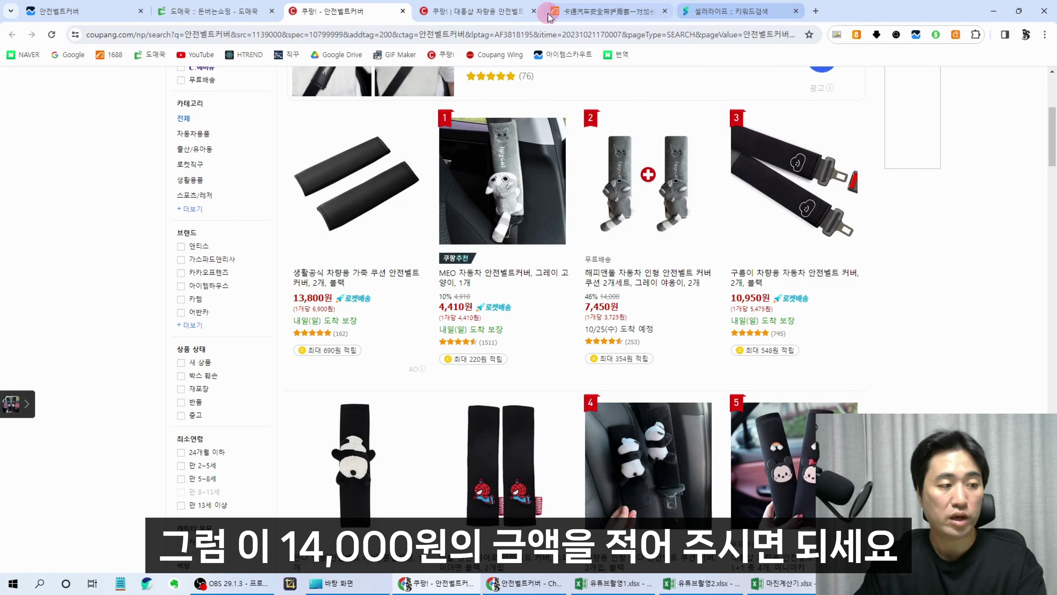
Return to the Excel sheet and enter 21000 as the 소비자가 in I5, about double the sale price in D3
{"action": "key", "text": "alt+Tab"}
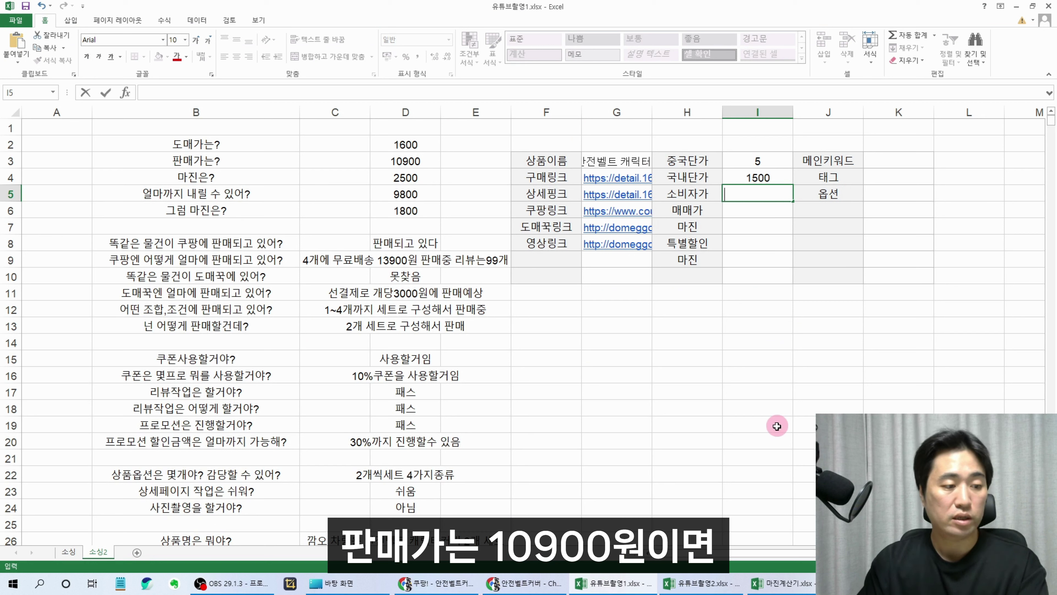
{"action": "left_click", "coordinate": [413, 162]}
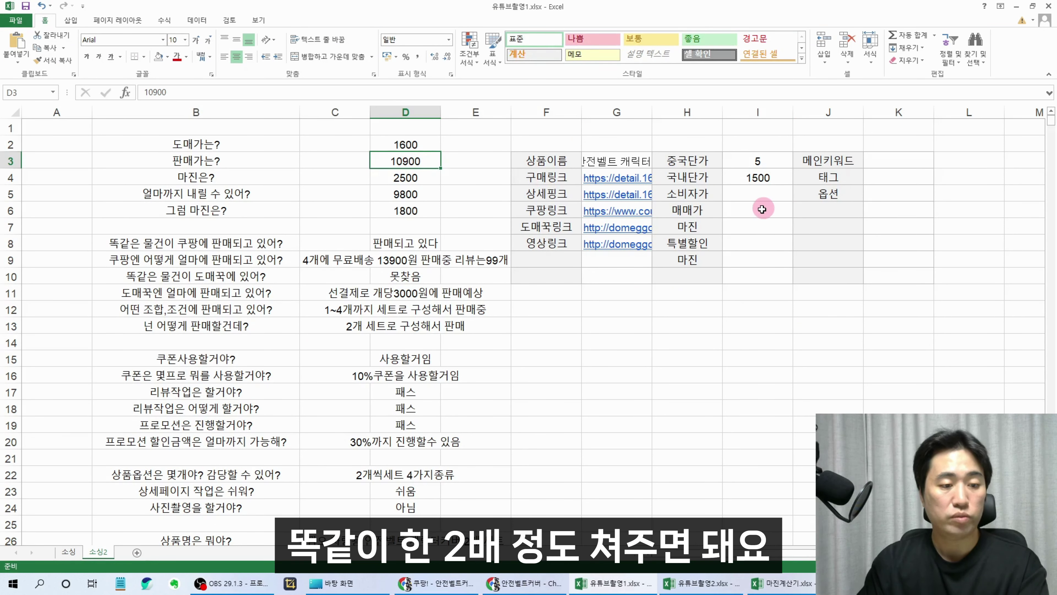
{"action": "left_click", "coordinate": [760, 199]}
{"action": "type", "text": "21000"}
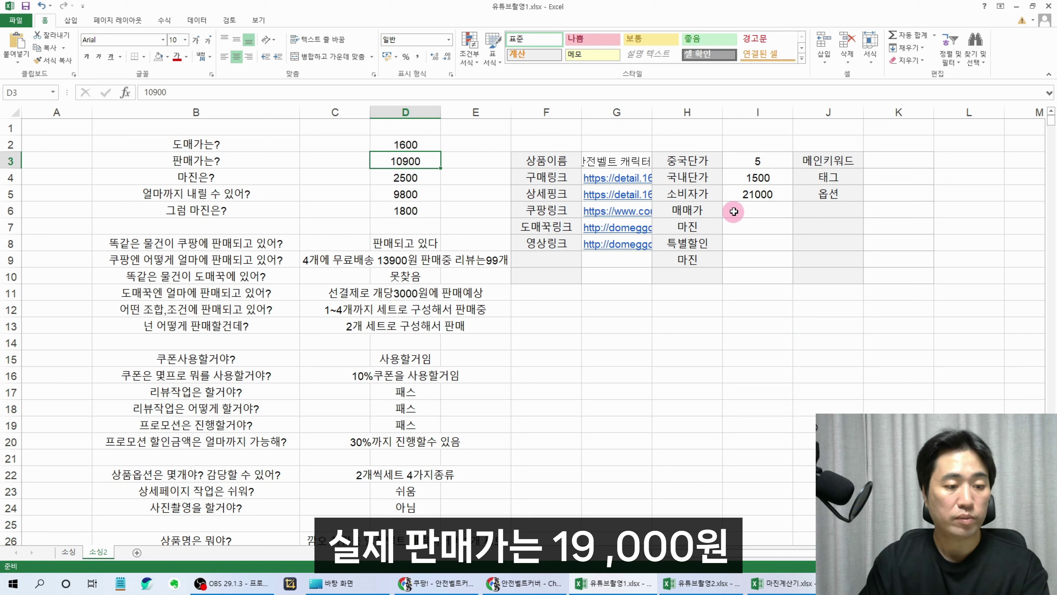
{"action": "key", "text": "Return"}
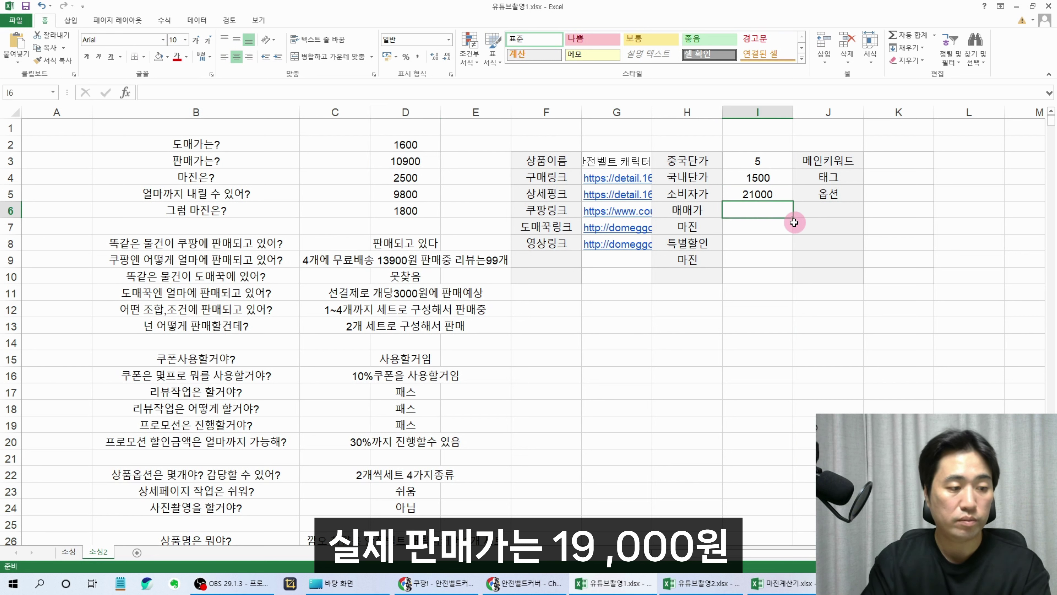
Enter 10900 as the 매매가 in I6 and 2500(20%) as its 마진 in I7
{"action": "type", "text": "10900"}
{"action": "key", "text": "Return"}
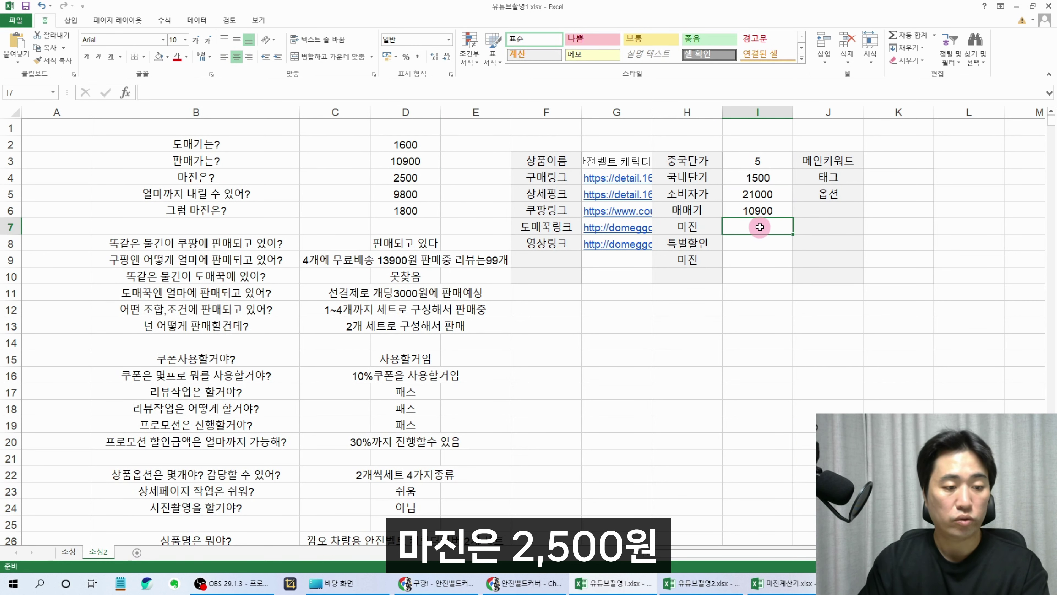
{"action": "type", "text": "2500(20%)"}
{"action": "key", "text": "Return"}
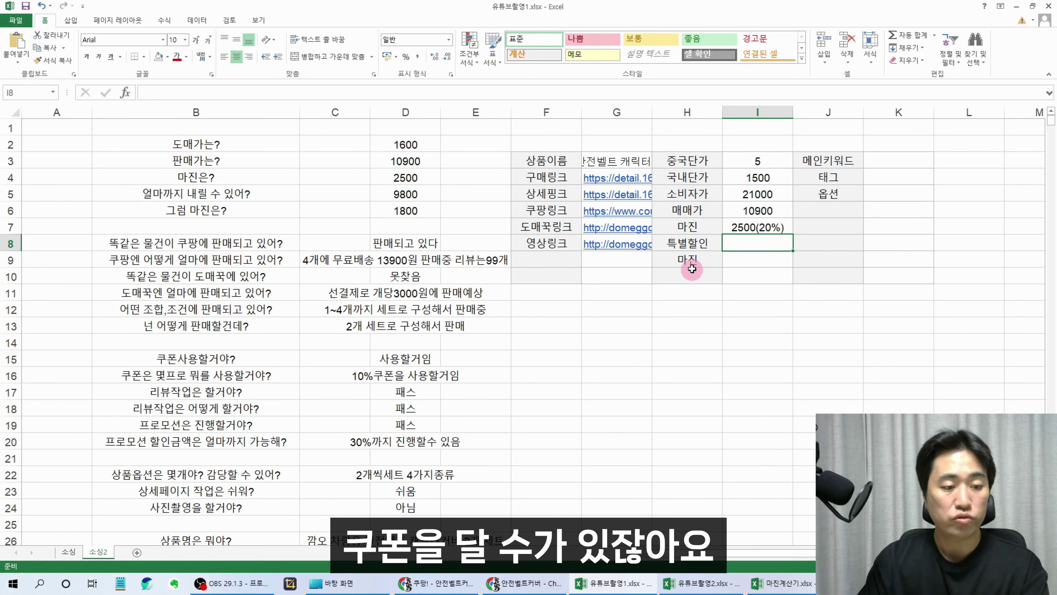
Enter "10%쿠폰" as the 특별할인 in I8, based on the coupon answer in D16, and remove its bold formatting
{"action": "left_click", "coordinate": [376, 376]}
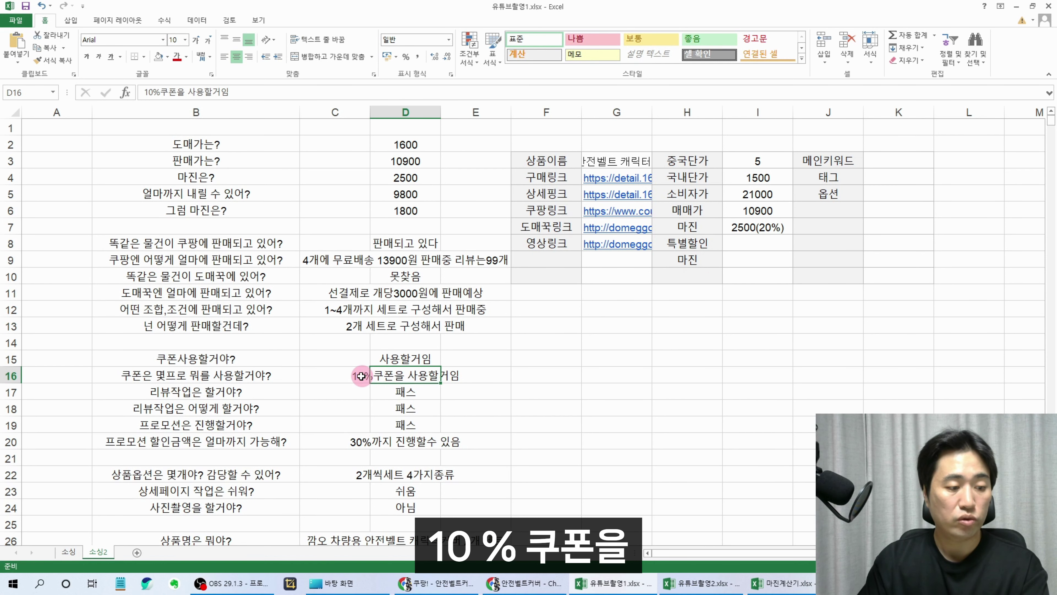
{"action": "left_click", "coordinate": [748, 241]}
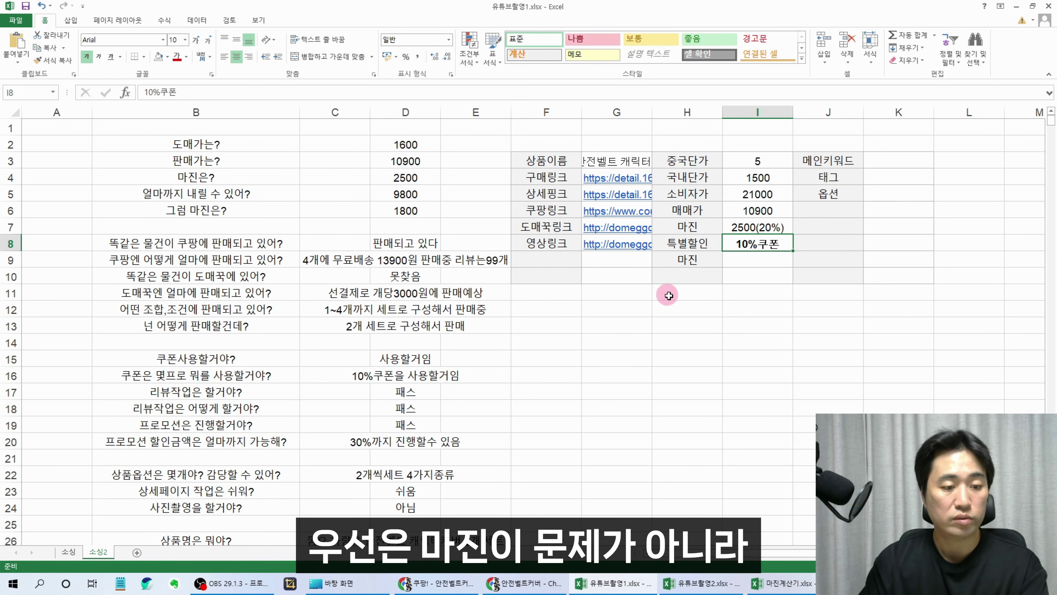
{"action": "left_click", "coordinate": [87, 57]}
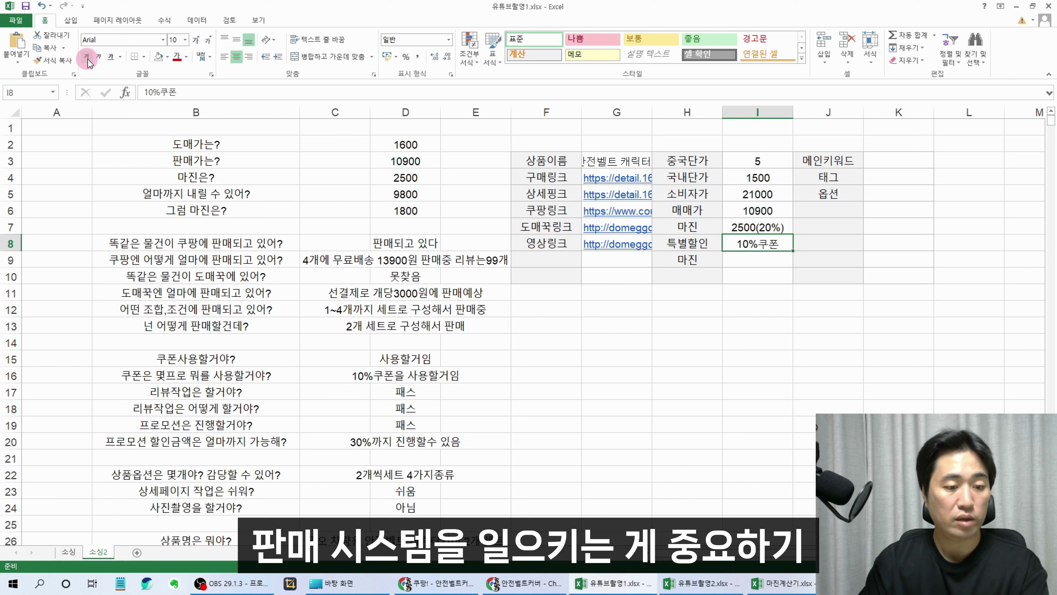
{"action": "left_click", "coordinate": [757, 309]}
Enter 1800(18%) in I9 as the 마진 under the 특별할인
{"action": "left_click", "coordinate": [763, 259]}
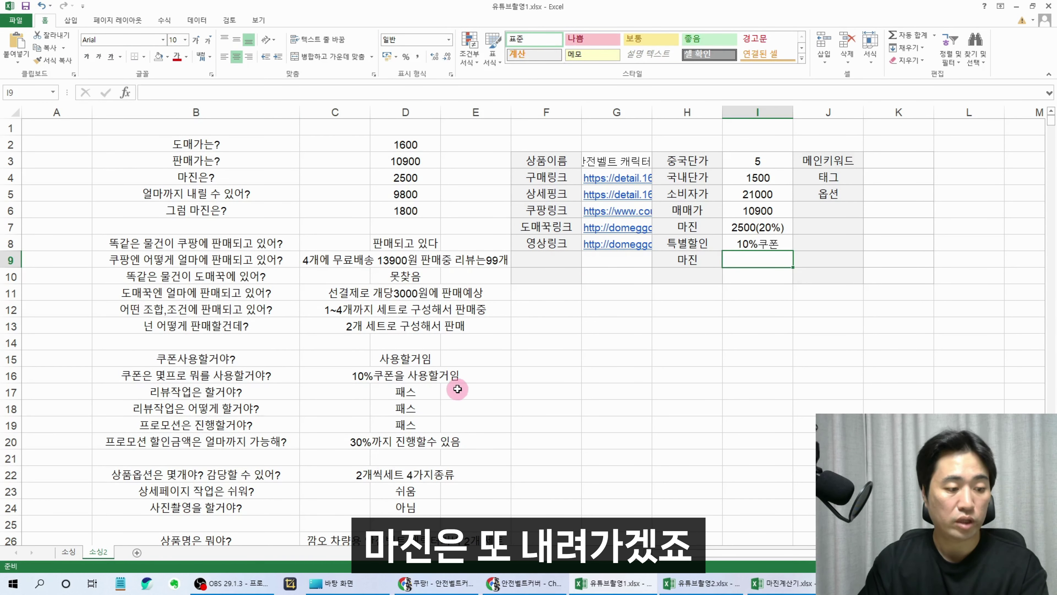
{"action": "type", "text": "180"}
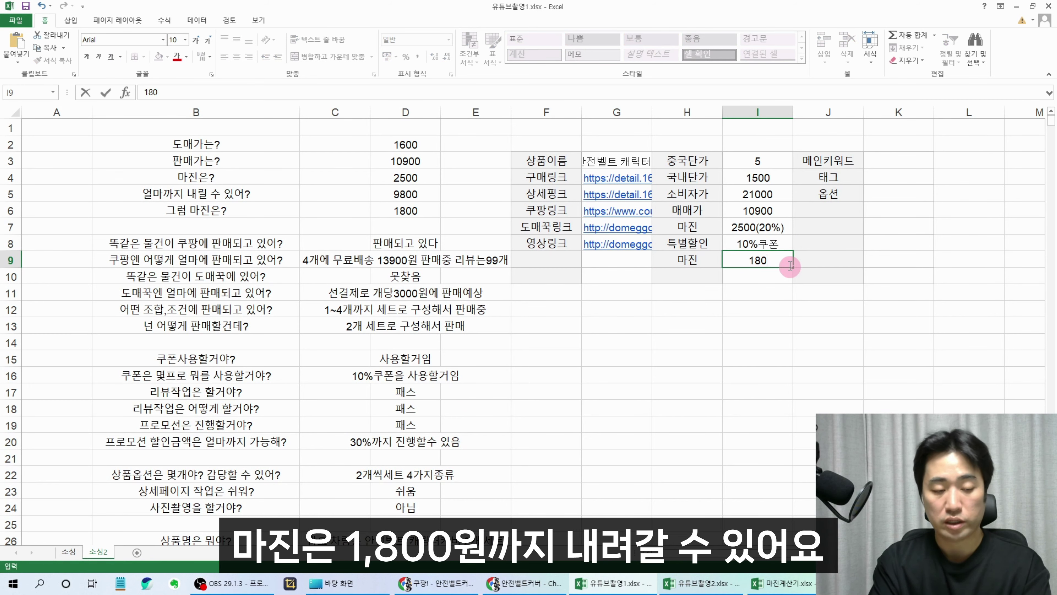
{"action": "type", "text": "90(18%)"}
{"action": "key", "text": "Return"}
Enter 안전벨트커버 as the 메인키워드 in K3
{"action": "left_click", "coordinate": [873, 161]}
{"action": "type", "text": "안전벨트커버"}
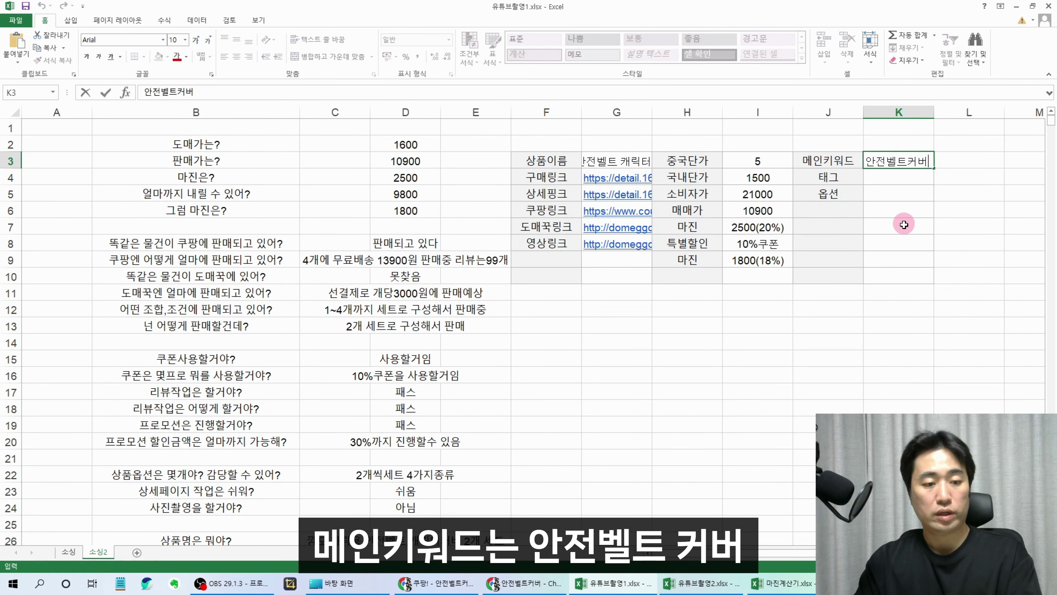
{"action": "left_click", "coordinate": [847, 326]}
Paste the comma-separated tag list beginning with 자동차안전벨트커버 into K4 as the 태그
{"action": "scroll", "coordinate": [847, 325], "scroll_direction": "down", "scroll_amount": 4}
{"action": "left_click", "coordinate": [625, 227]}
{"action": "scroll", "coordinate": [833, 227], "scroll_direction": "up", "scroll_amount": 4}
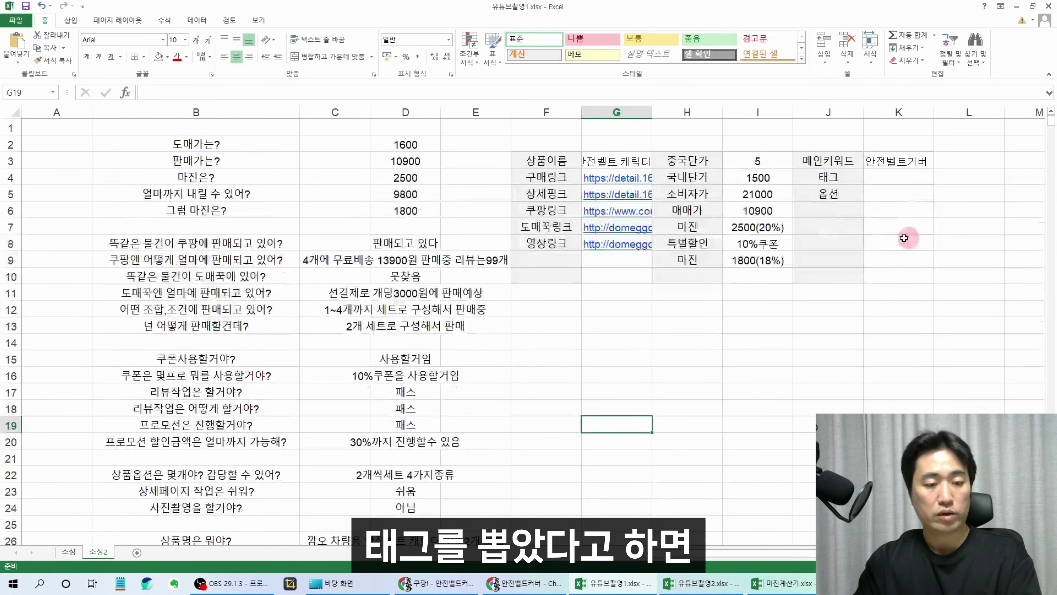
{"action": "left_click", "coordinate": [903, 179]}
{"action": "key", "text": "ctrl+v"}
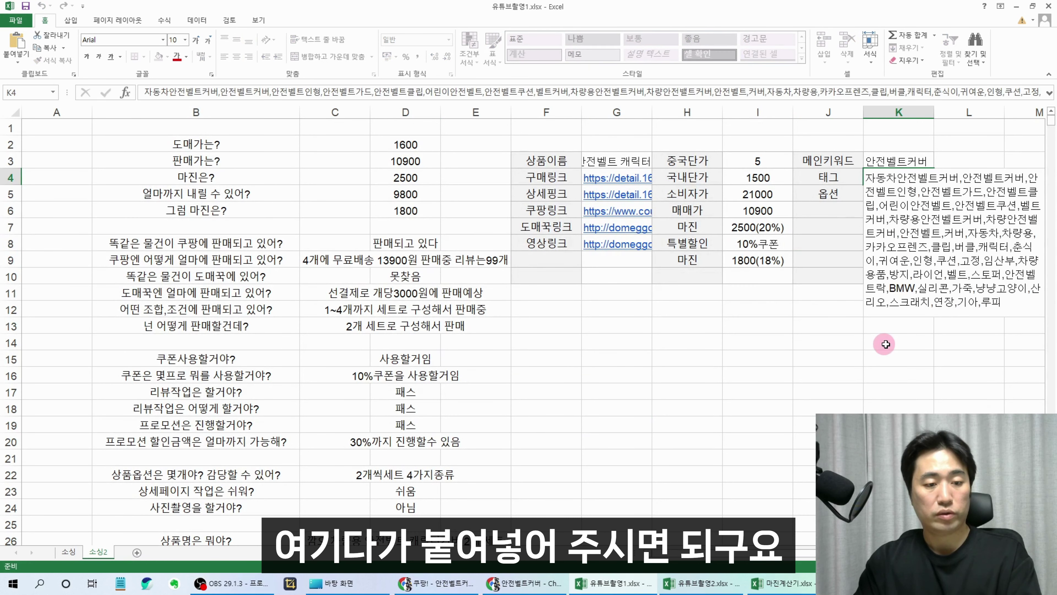
{"action": "key", "text": "Return"}
Enter "A세트,B세트,C세트" in K5 as the 옵션 names
{"action": "double_click", "coordinate": [919, 196]}
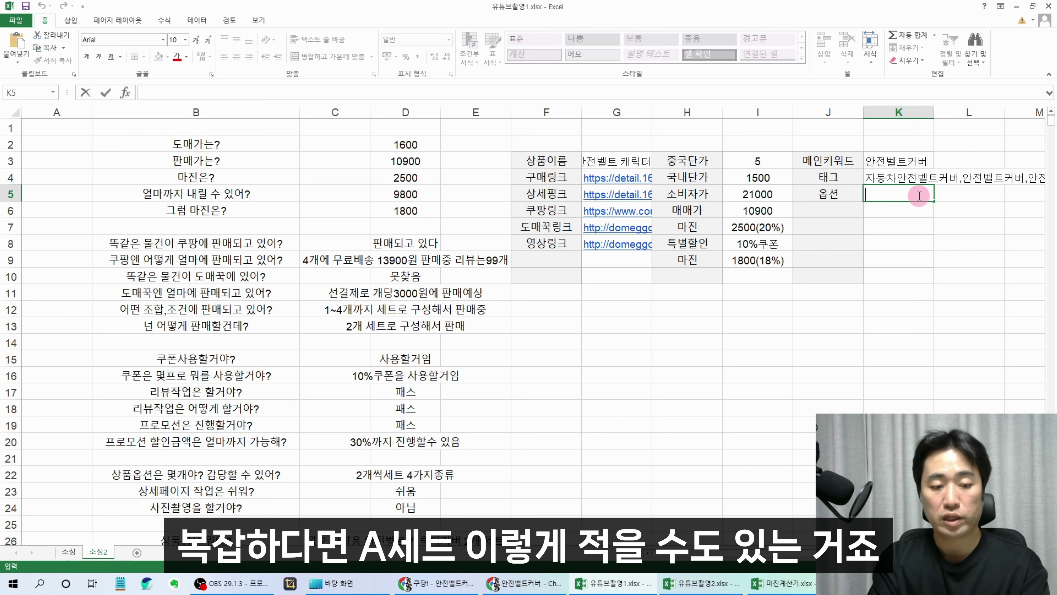
{"action": "type", "text": "A세트,B세트,"}
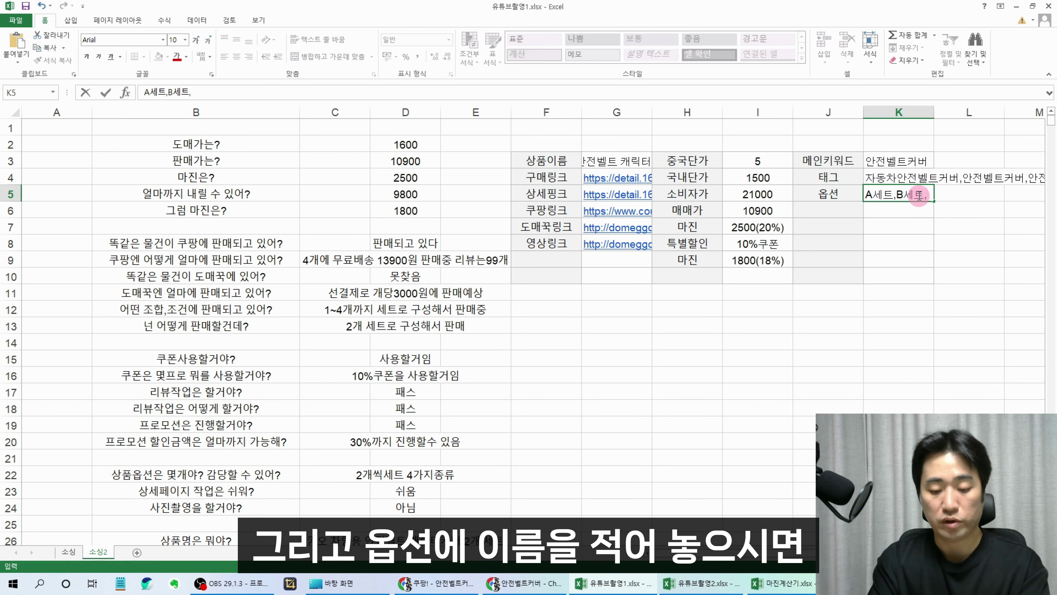
{"action": "type", "text": "ㅊ"}
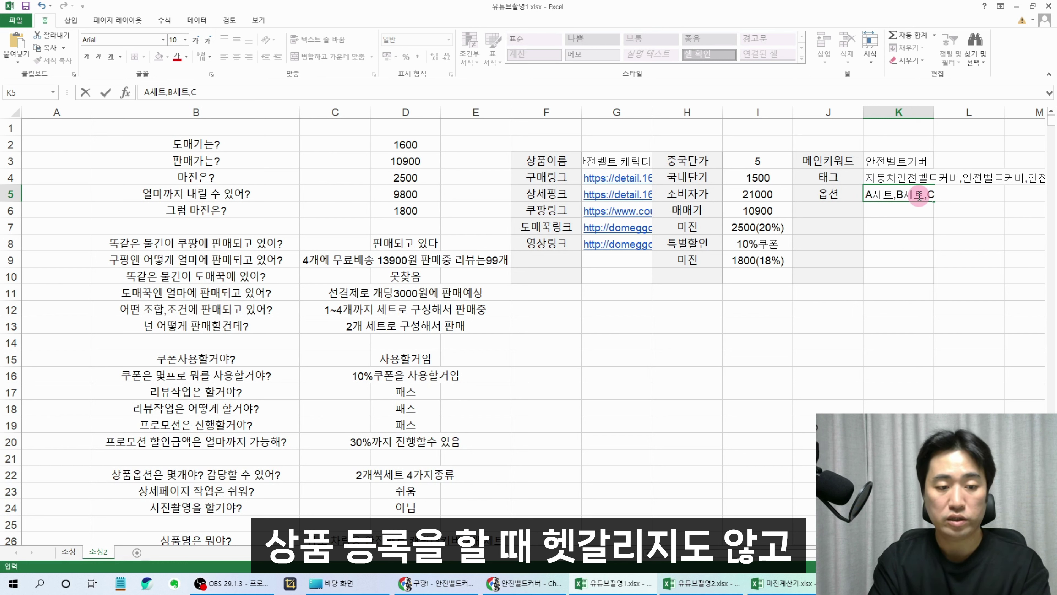
{"action": "type", "text": "세트"}
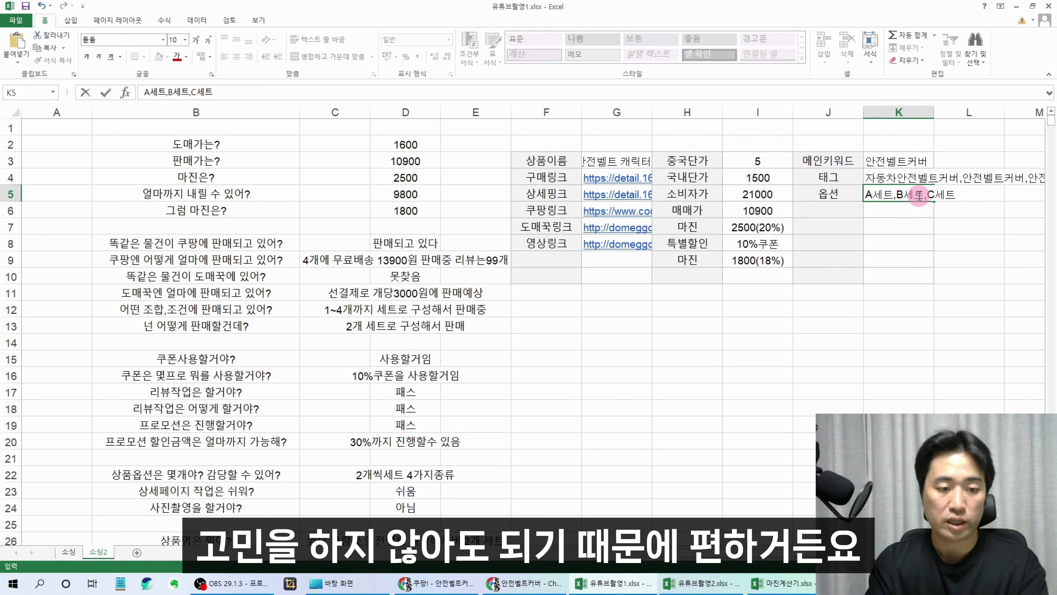
{"action": "key", "text": "Return"}
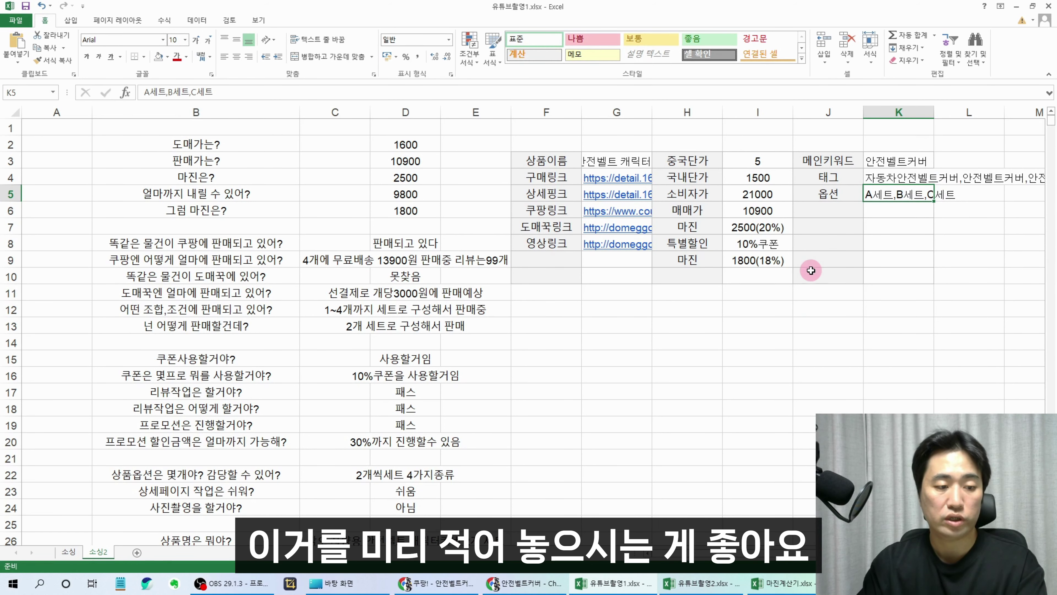
{"action": "left_click", "coordinate": [785, 332]}
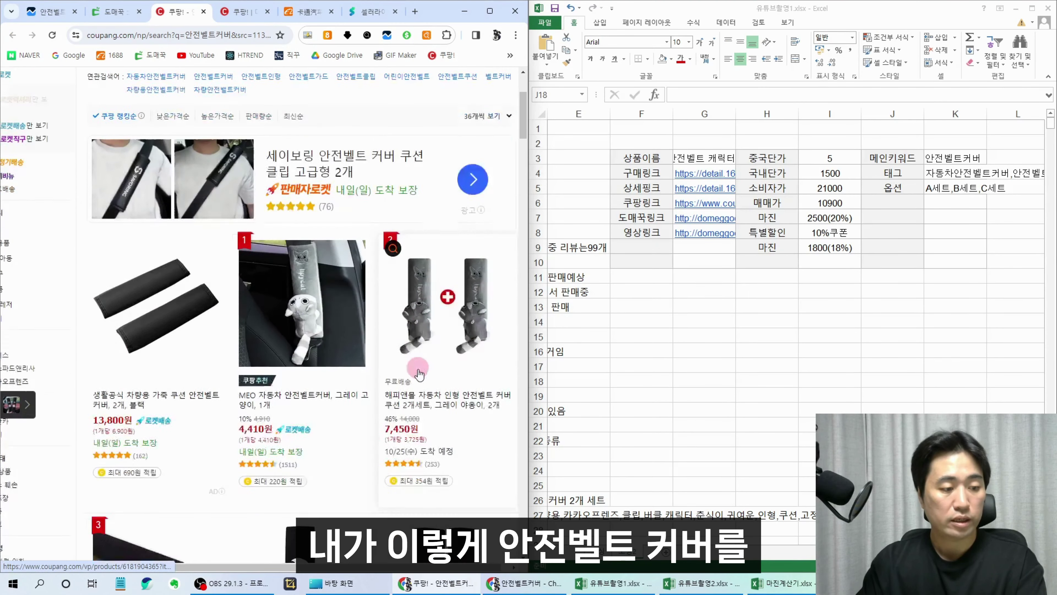
Look over the Coupang results for 안전벨트커버 and its row in the 소싱 sheet, and return to the 소싱2 sheet
{"action": "scroll", "coordinate": [405, 366], "scroll_direction": "up", "scroll_amount": 5}
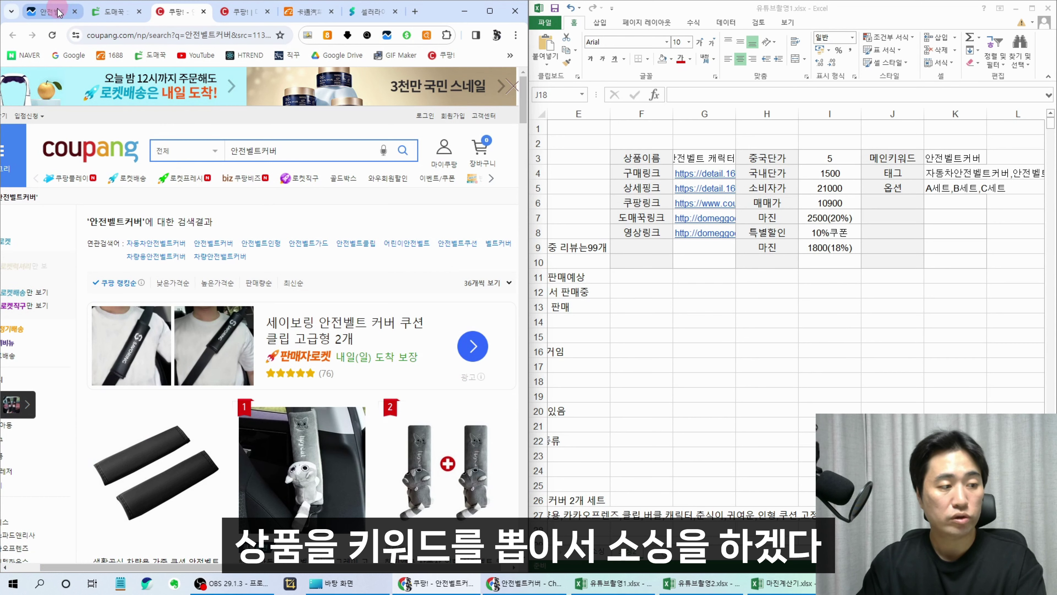
{"action": "left_click", "coordinate": [598, 552]}
{"action": "left_click_drag", "start_coordinate": [853, 552], "coordinate": [887, 552]}
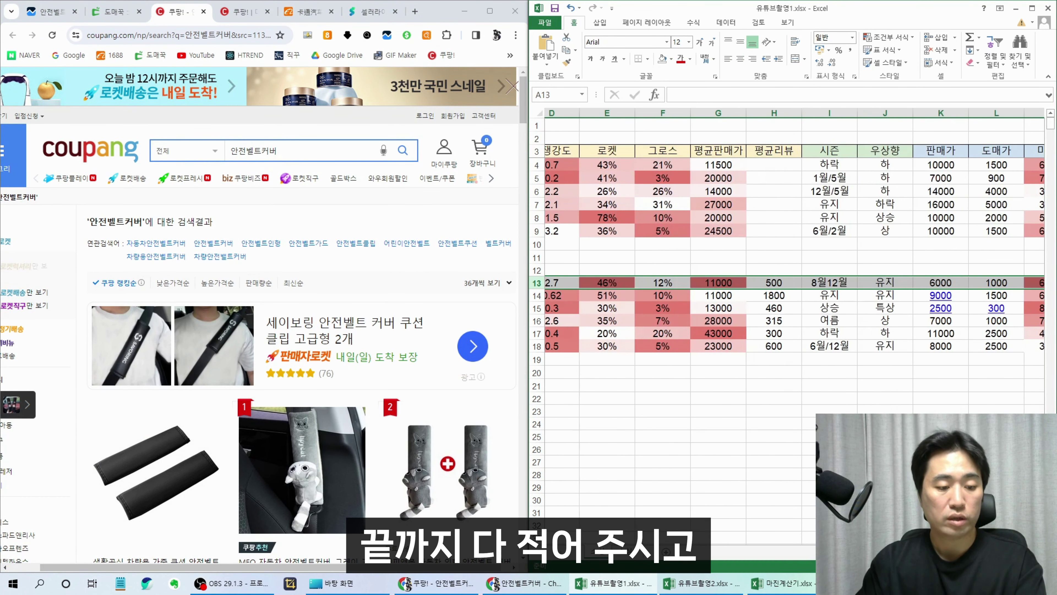
{"action": "left_click", "coordinate": [628, 553]}
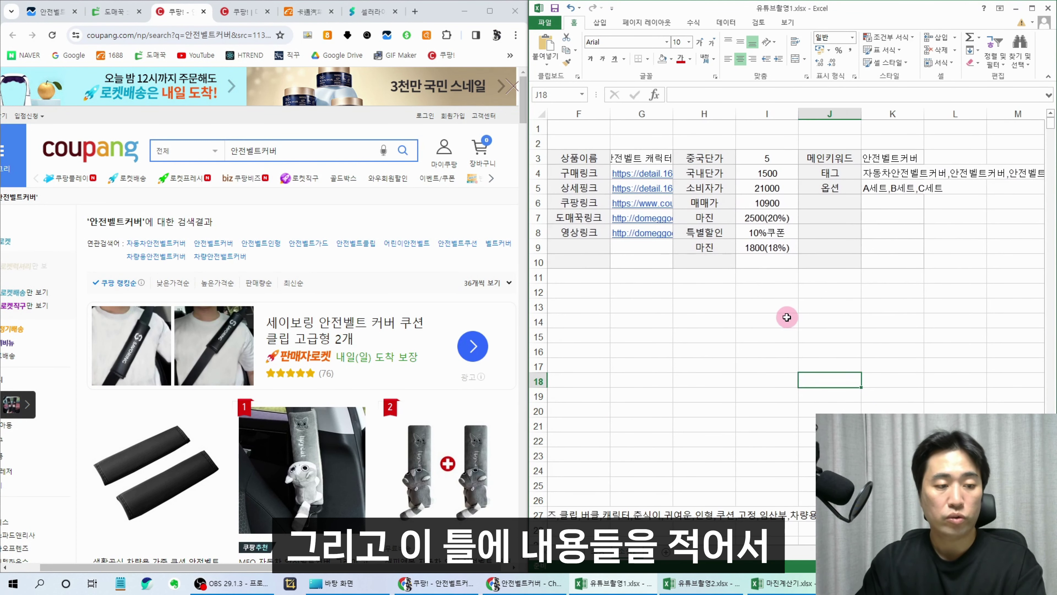
Review the completed summary table in F3:K10 and the question checklist beside it on the 소싱2 sheet
{"action": "key", "text": "ctrl+a"}
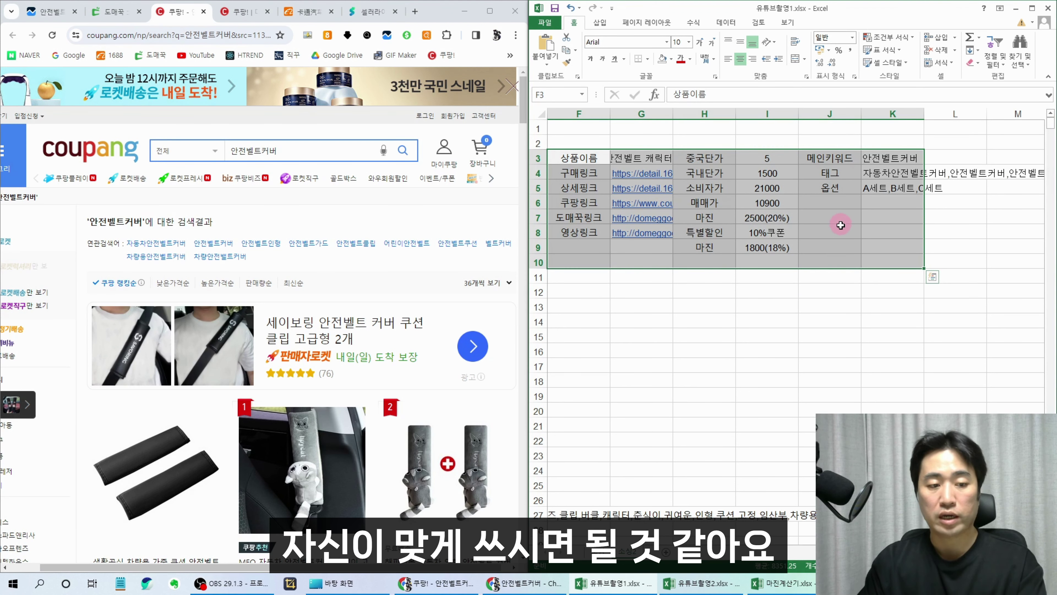
{"action": "left_click", "coordinate": [727, 297]}
{"action": "left_click_drag", "start_coordinate": [578, 158], "coordinate": [906, 265]}
{"action": "left_click", "coordinate": [726, 322]}
{"action": "scroll", "coordinate": [726, 322], "scroll_direction": "left", "scroll_amount": 5}
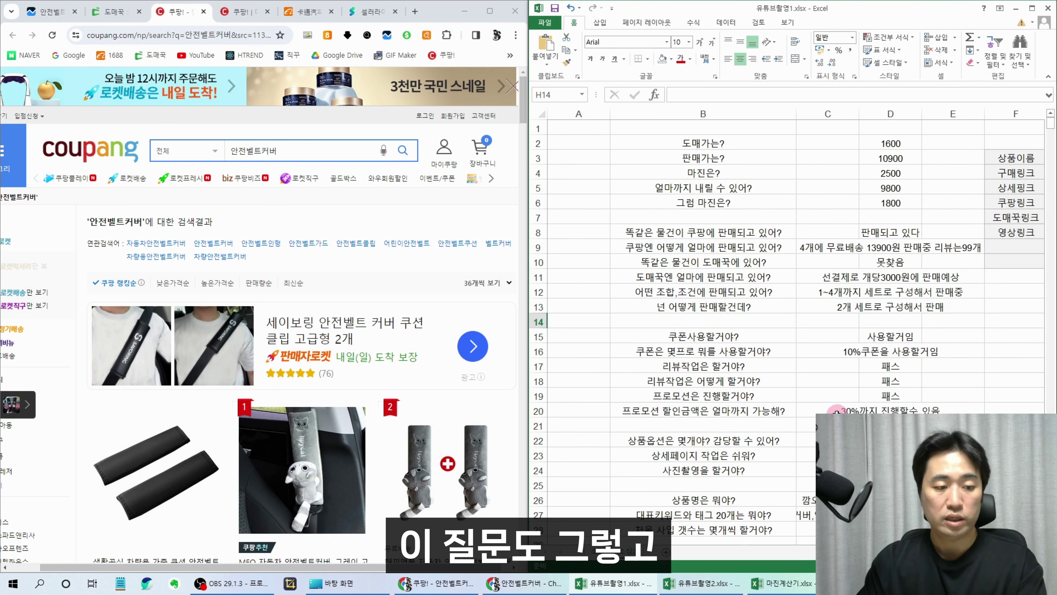
{"action": "scroll", "coordinate": [828, 416], "scroll_direction": "down", "scroll_amount": 3}
{"action": "scroll", "coordinate": [827, 418], "scroll_direction": "up", "scroll_amount": 3}
{"action": "scroll", "coordinate": [786, 258], "scroll_direction": "right", "scroll_amount": 4}
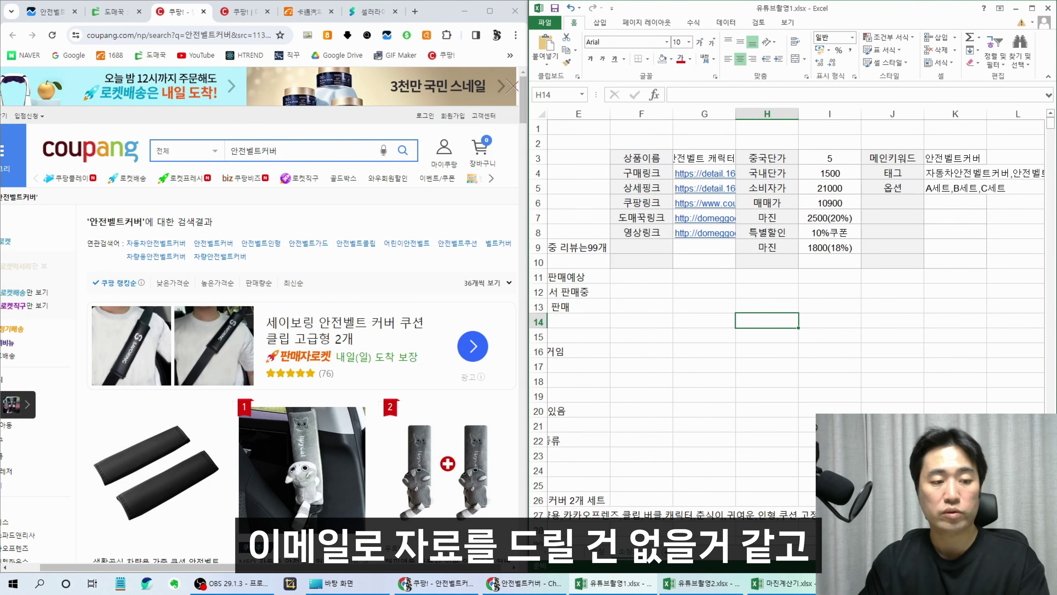
{"action": "scroll", "coordinate": [807, 422], "scroll_direction": "left", "scroll_amount": 3}
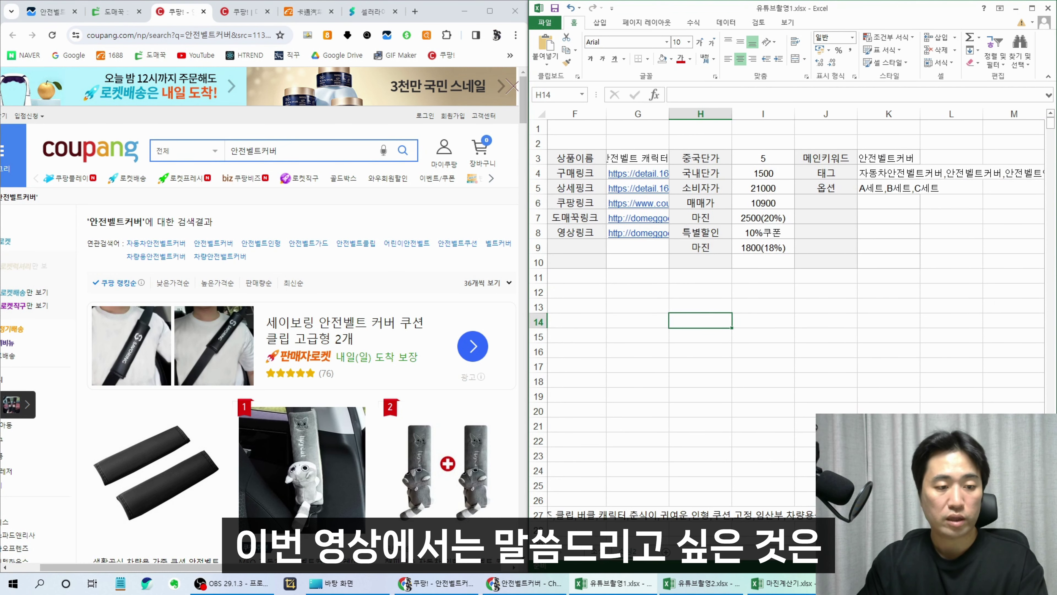
{"action": "scroll", "coordinate": [816, 416], "scroll_direction": "left", "scroll_amount": 1}
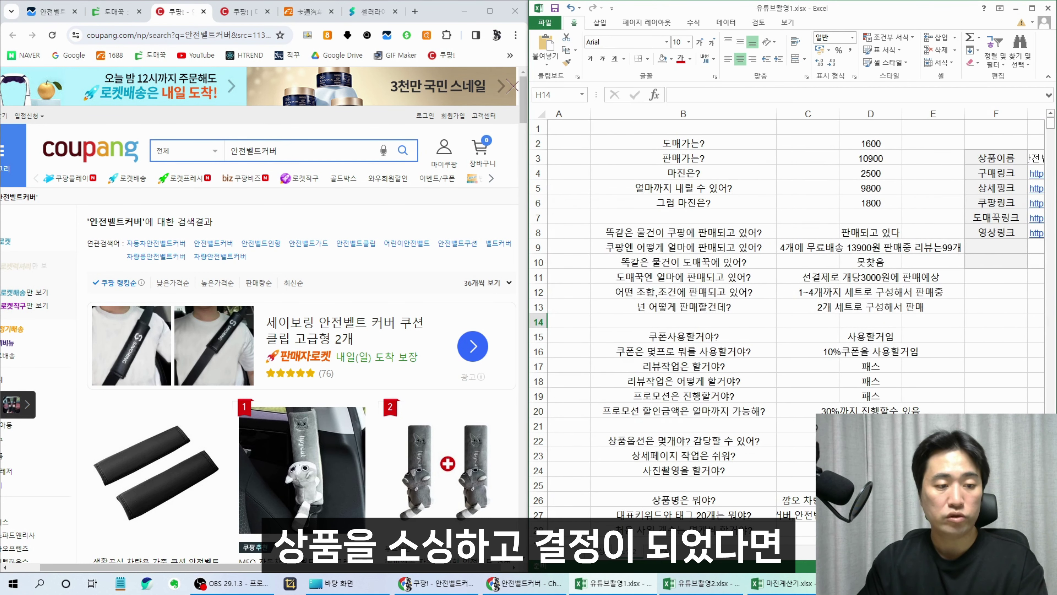
{"action": "left_click", "coordinate": [820, 360]}
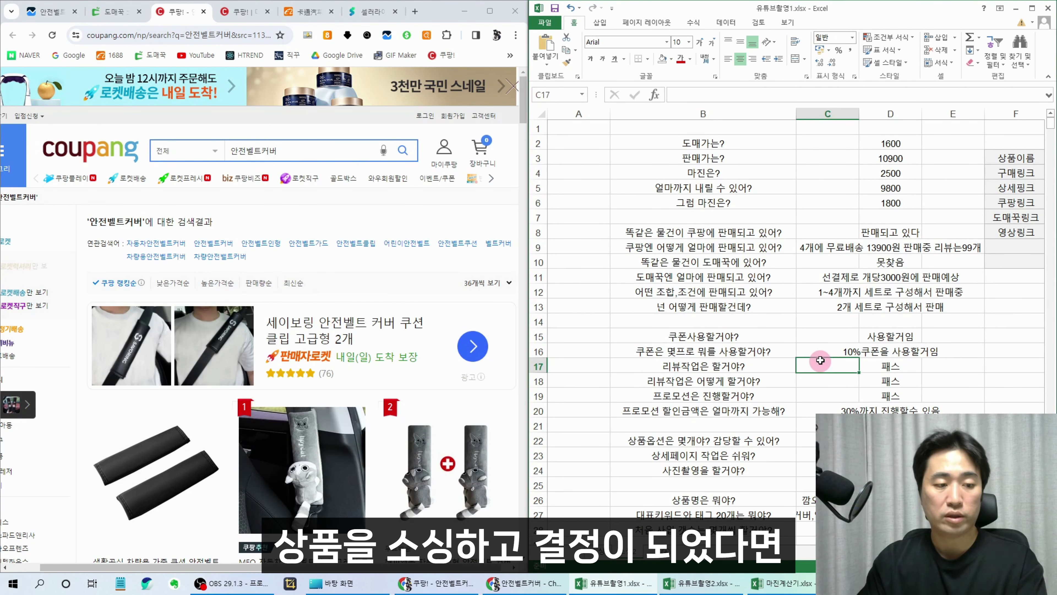
{"action": "scroll", "coordinate": [818, 375], "scroll_direction": "down", "scroll_amount": 3}
{"action": "scroll", "coordinate": [816, 395], "scroll_direction": "up", "scroll_amount": 3}
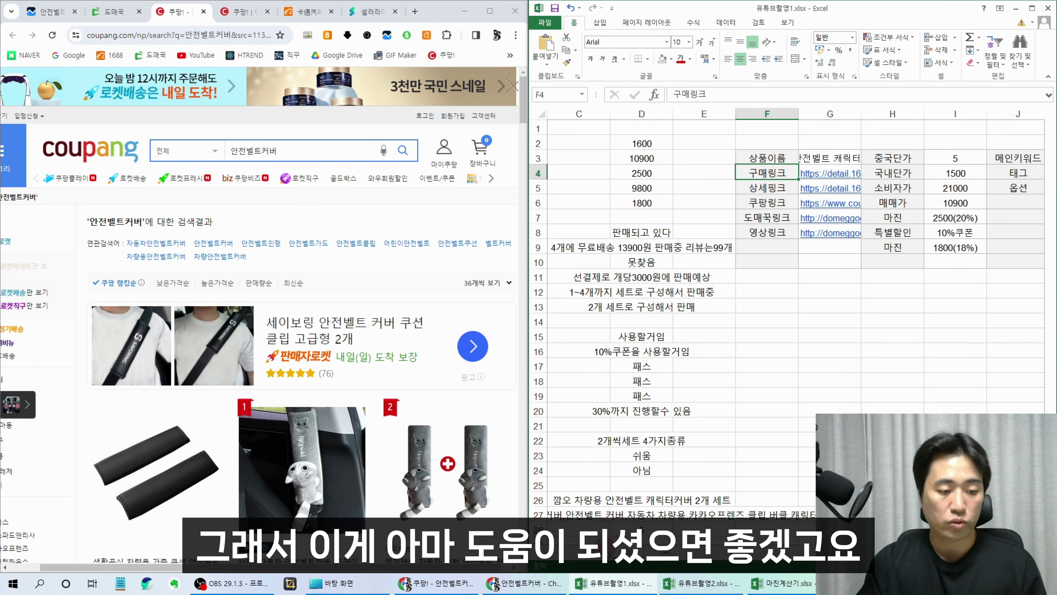
Open the 소싱 sheet and look over its product comparison table, including the 안전벨트커버 row
{"action": "left_click", "coordinate": [604, 551]}
{"action": "left_click", "coordinate": [732, 463]}
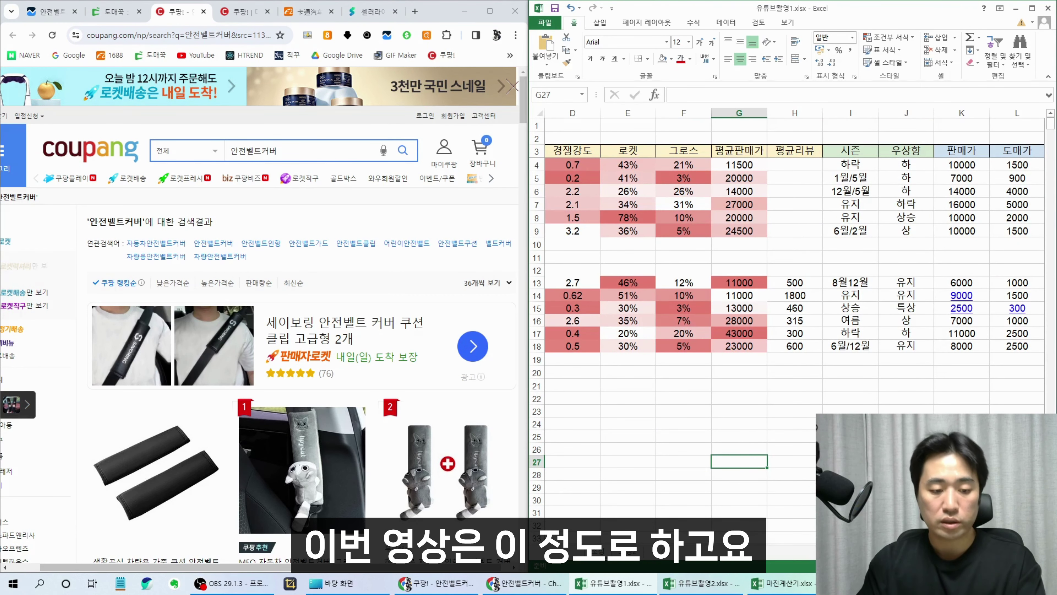
{"action": "scroll", "coordinate": [794, 325], "scroll_direction": "left", "scroll_amount": 3}
{"action": "left_click", "coordinate": [857, 449]}
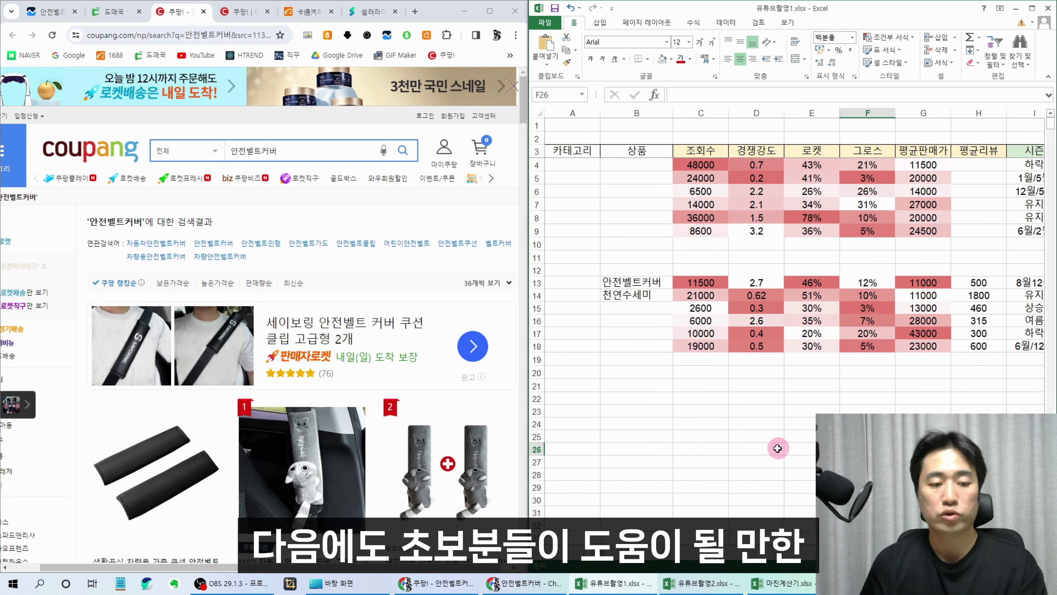